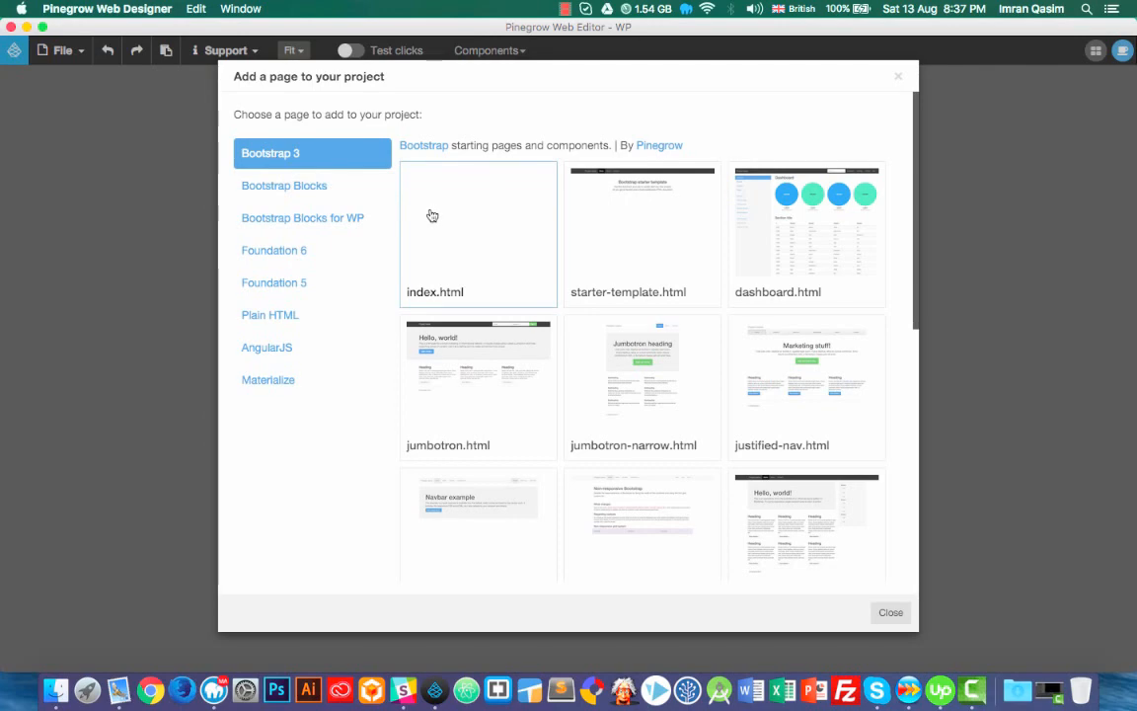
# Add the Bootstrap 3 index.html page and save it as index.html in a new Desktop folder named owlcarousel
pyautogui.click(431, 215)
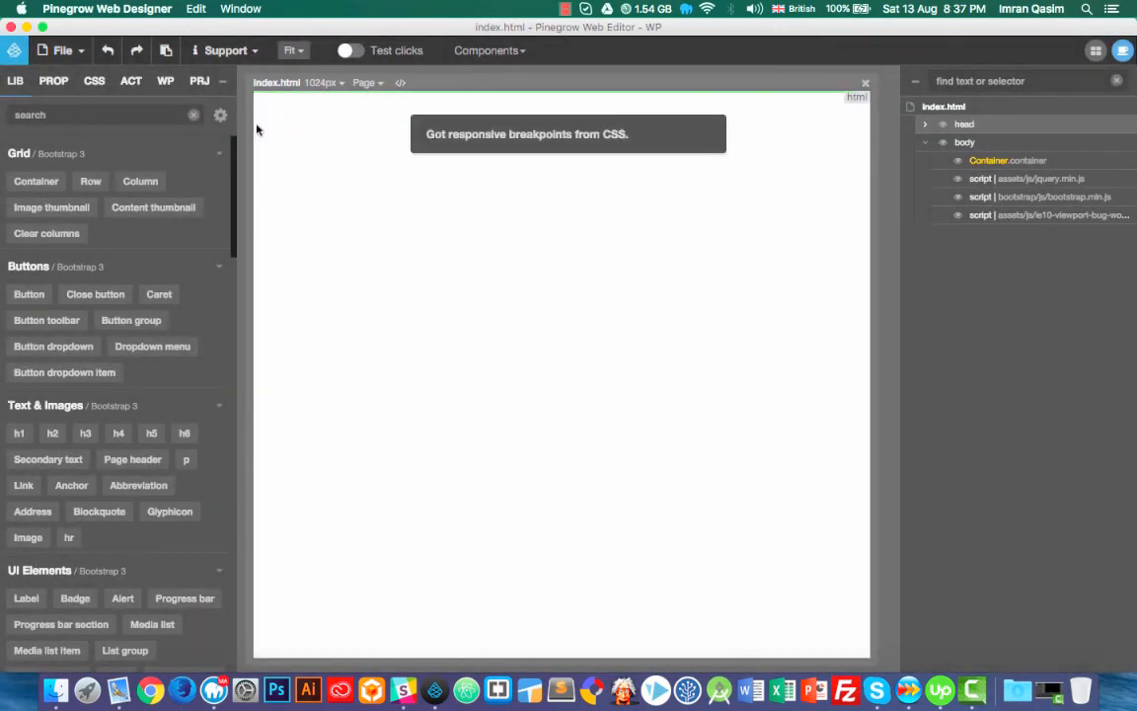
pyautogui.click(61, 51)
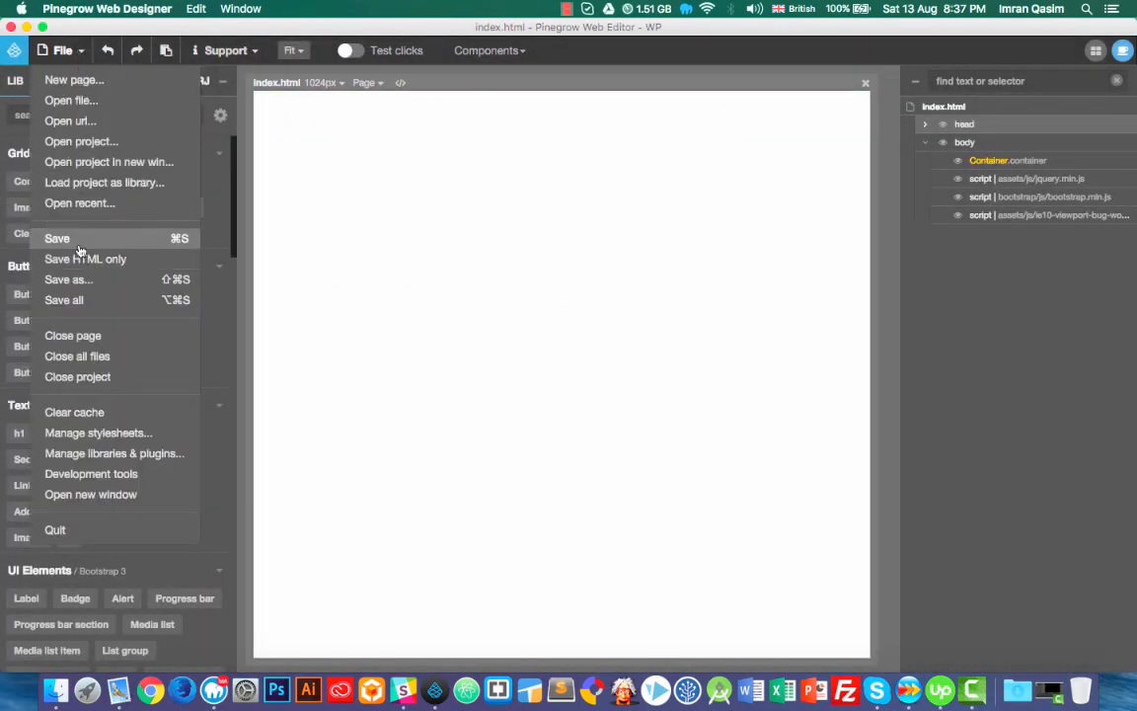
pyautogui.click(79, 246)
pyautogui.click(172, 233)
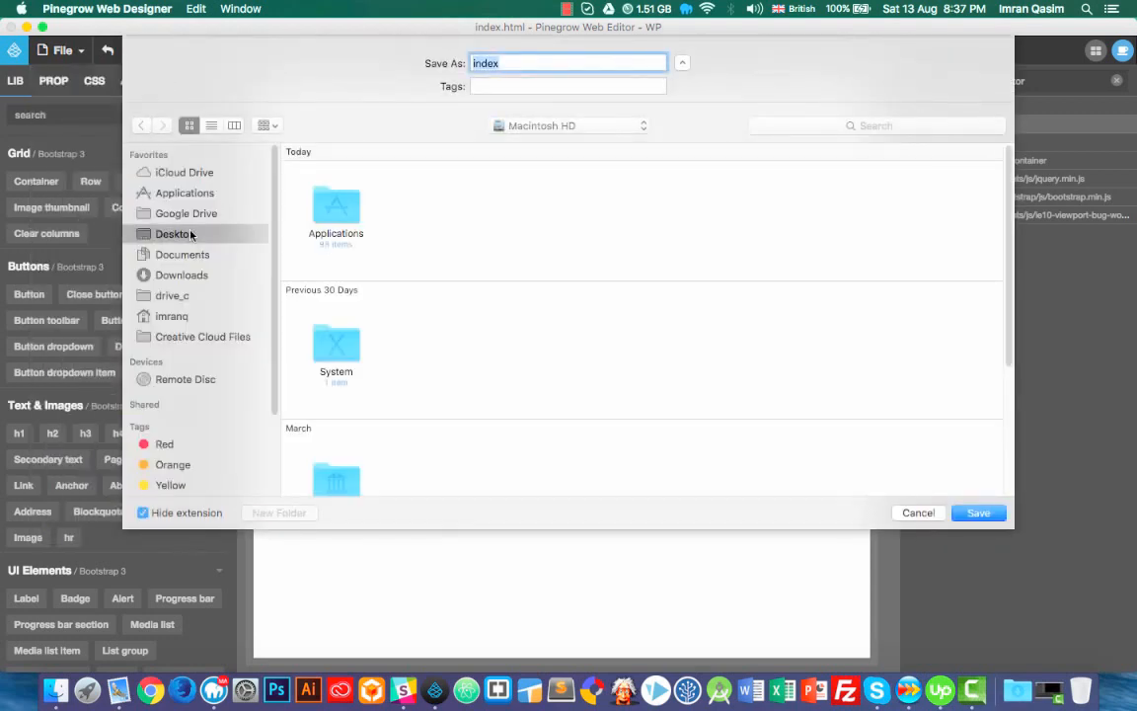
pyautogui.click(294, 512)
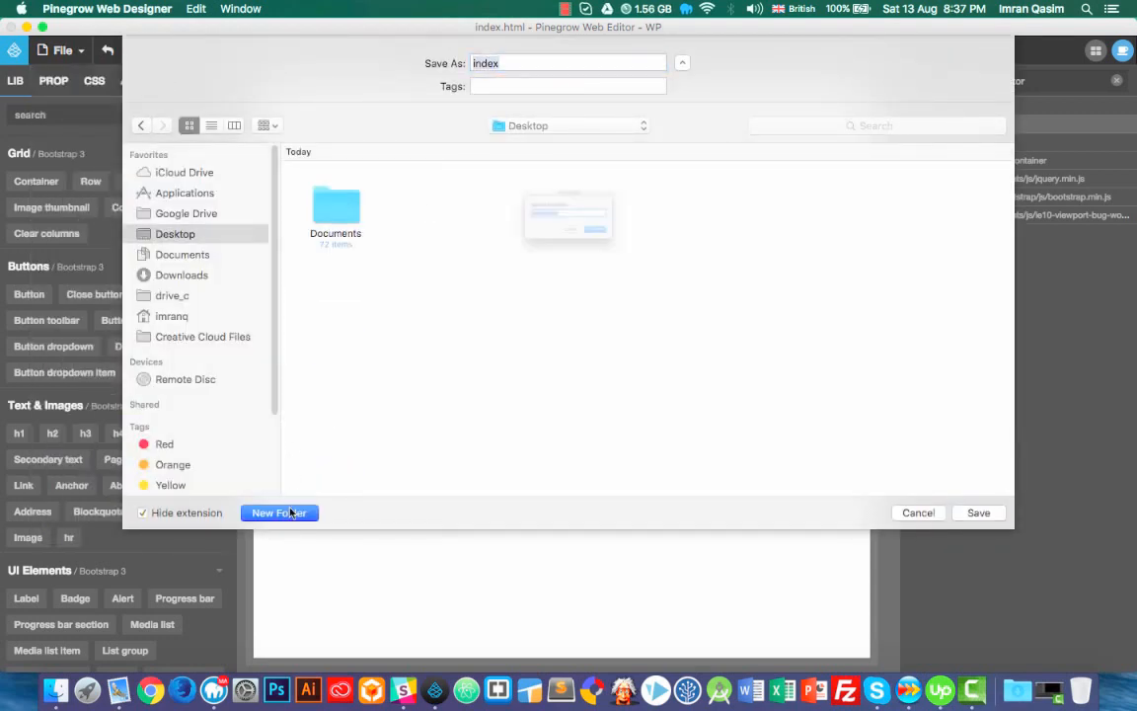
pyautogui.write('owlcarousel')
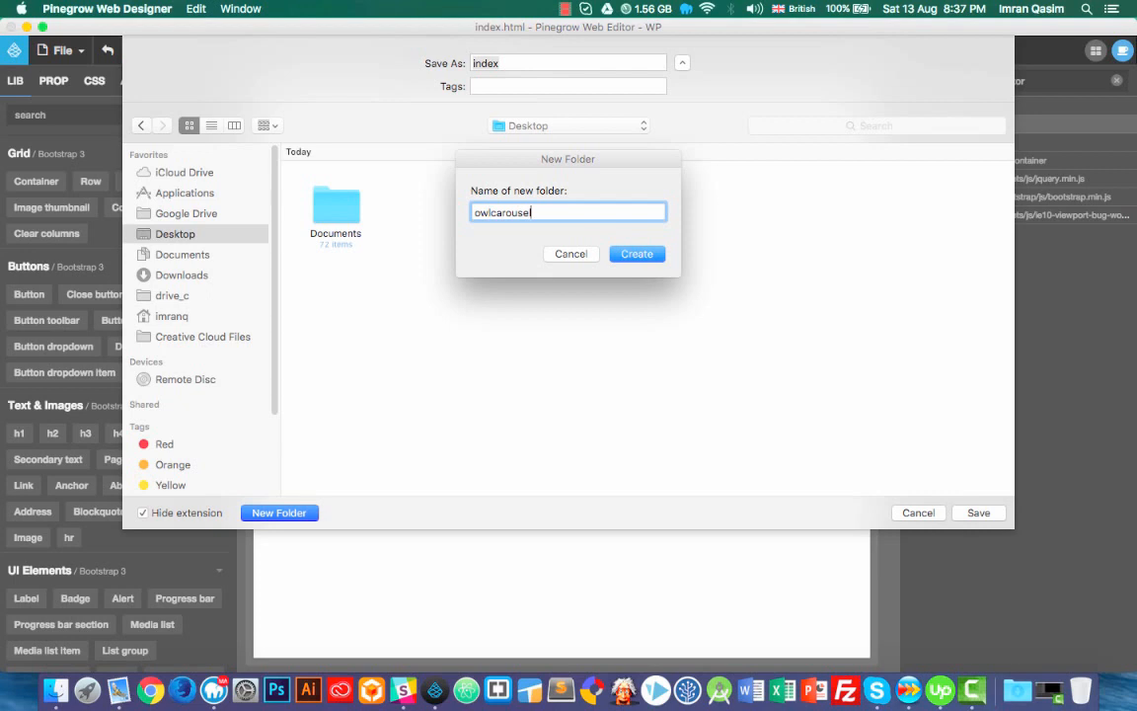
pyautogui.press('Return')
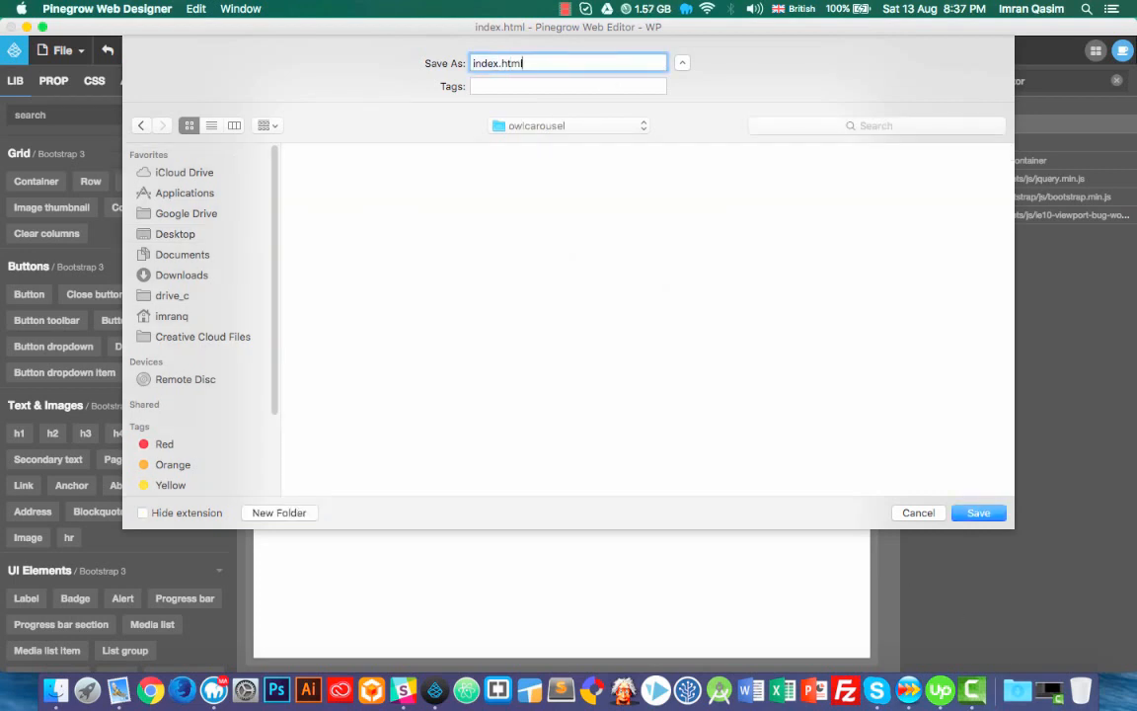
pyautogui.press('Return')
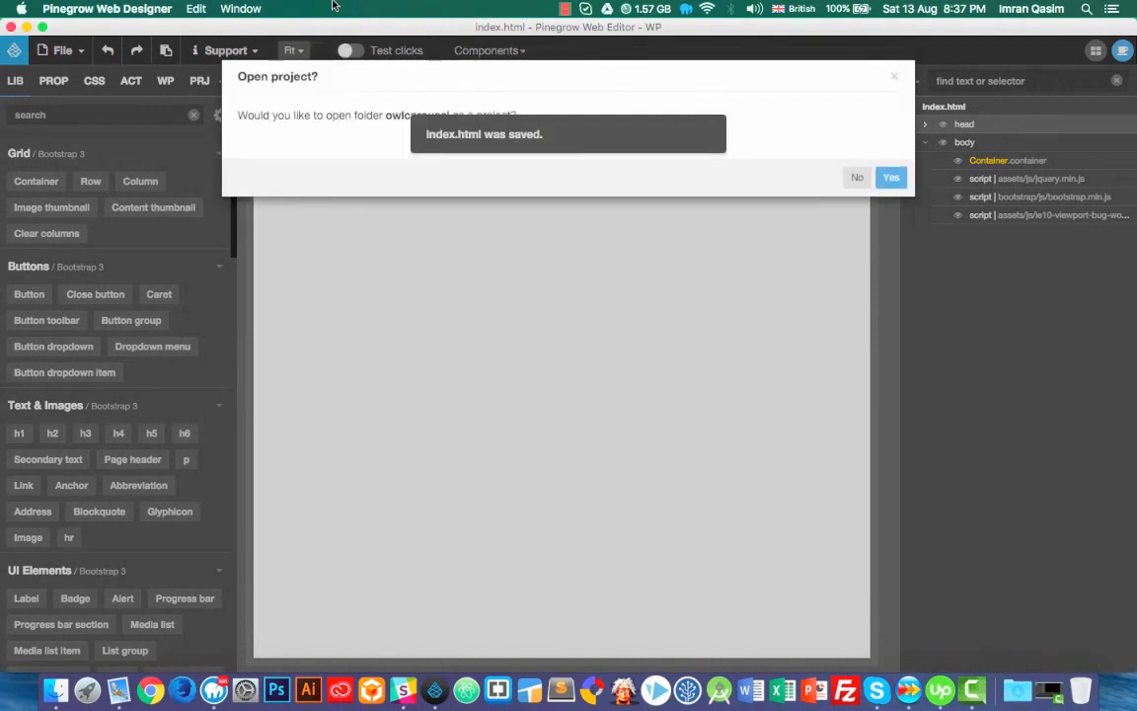
# Open the owlcarousel folder as a project and expand its bootstrap folder
pyautogui.click(888, 177)
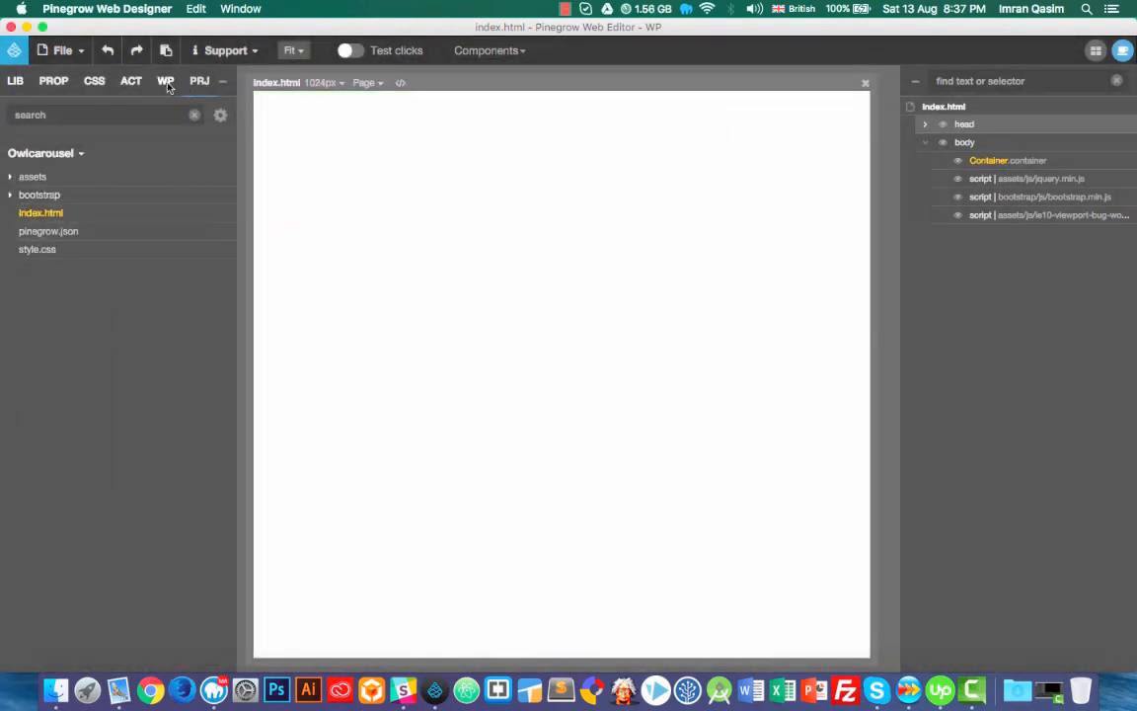
pyautogui.click(49, 196)
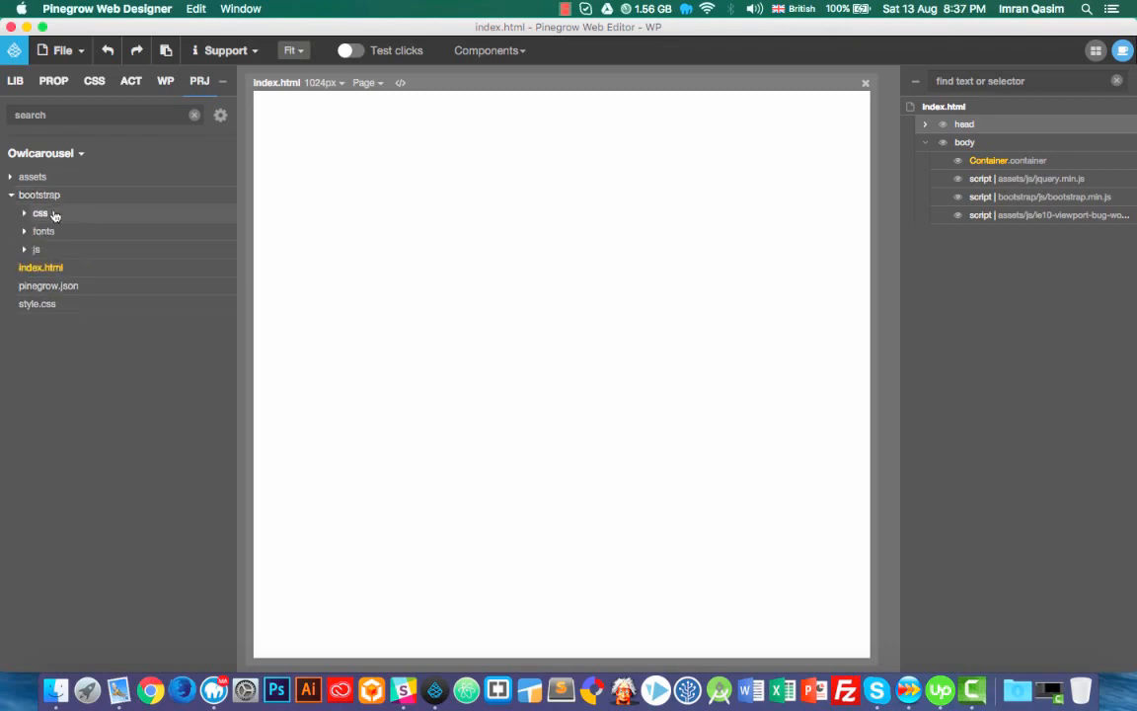
# Insert a row with one column into the page's container and delete the column's placeholder content
pyautogui.click(977, 160)
pyautogui.click(25, 83)
pyautogui.click(30, 178)
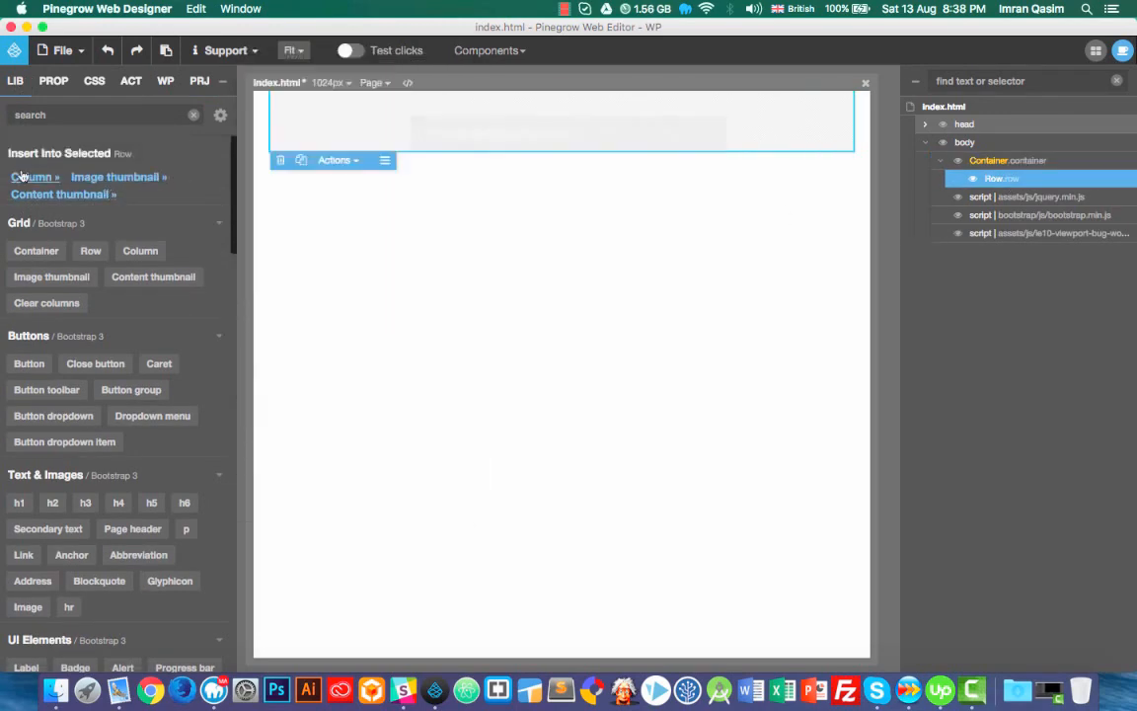
pyautogui.click(31, 177)
pyautogui.press('Delete')
pyautogui.press('Delete')
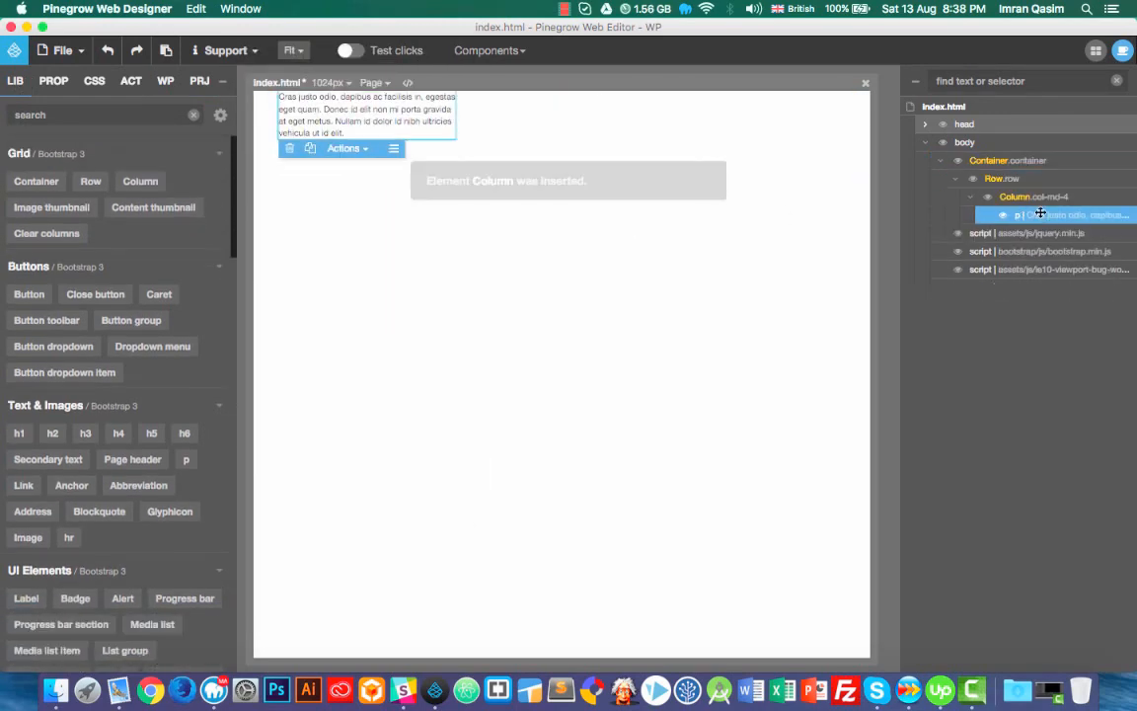
# Set the column's medium-screen (Md) span to 12
pyautogui.click(53, 83)
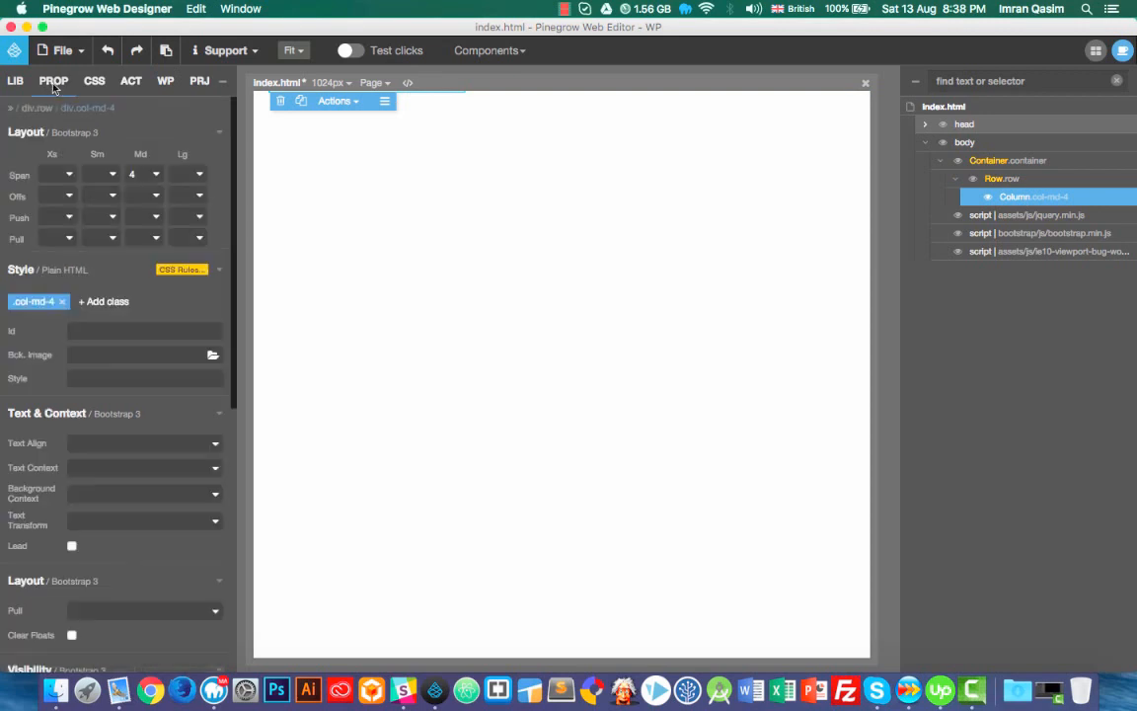
pyautogui.click(140, 174)
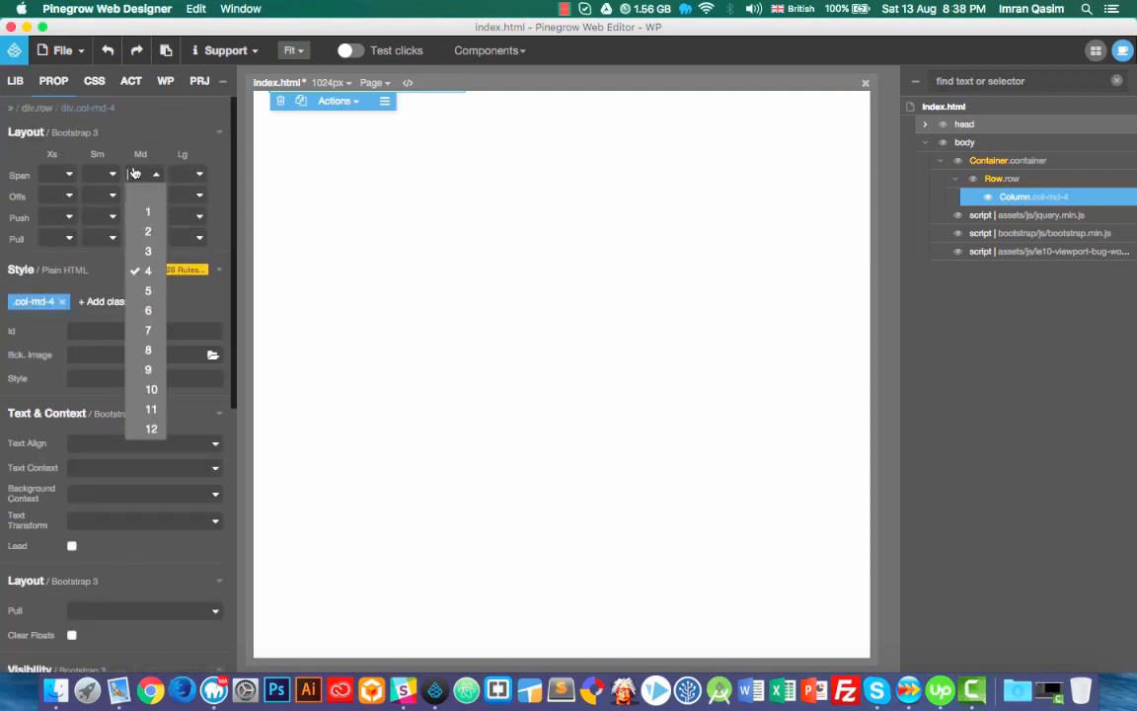
pyautogui.click(151, 428)
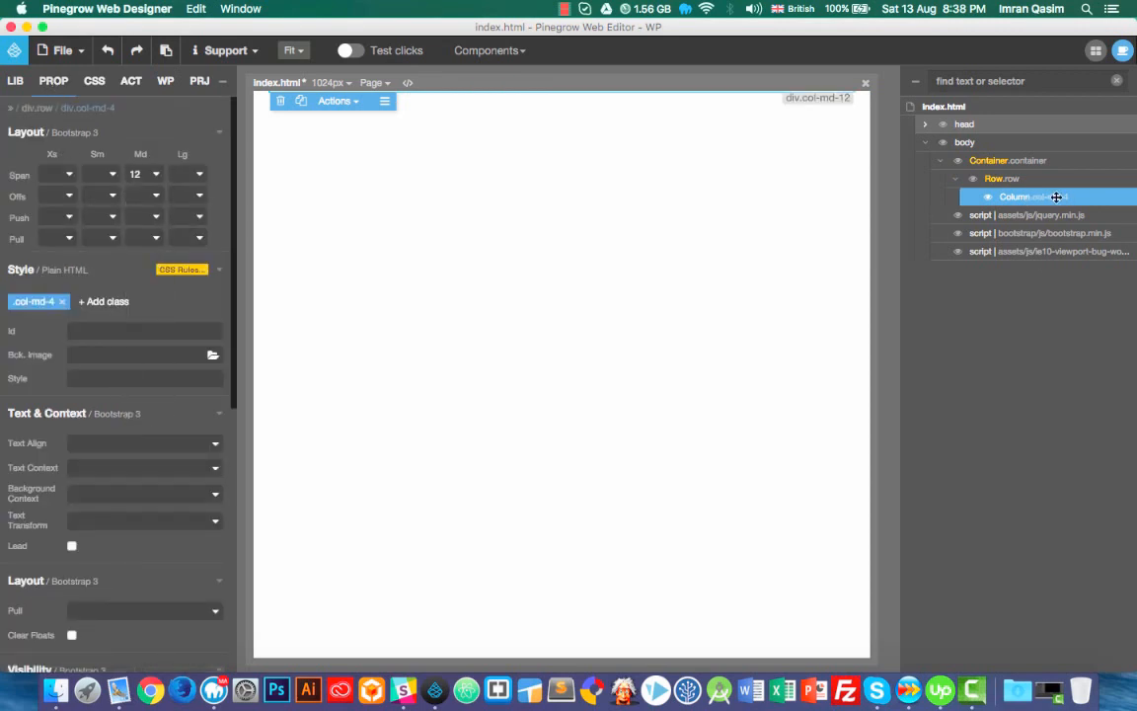
# Unload the existing OWL Carousel and Slider plugin from the page's libraries and plugins, keeping owlcarousel activated
pyautogui.click(19, 83)
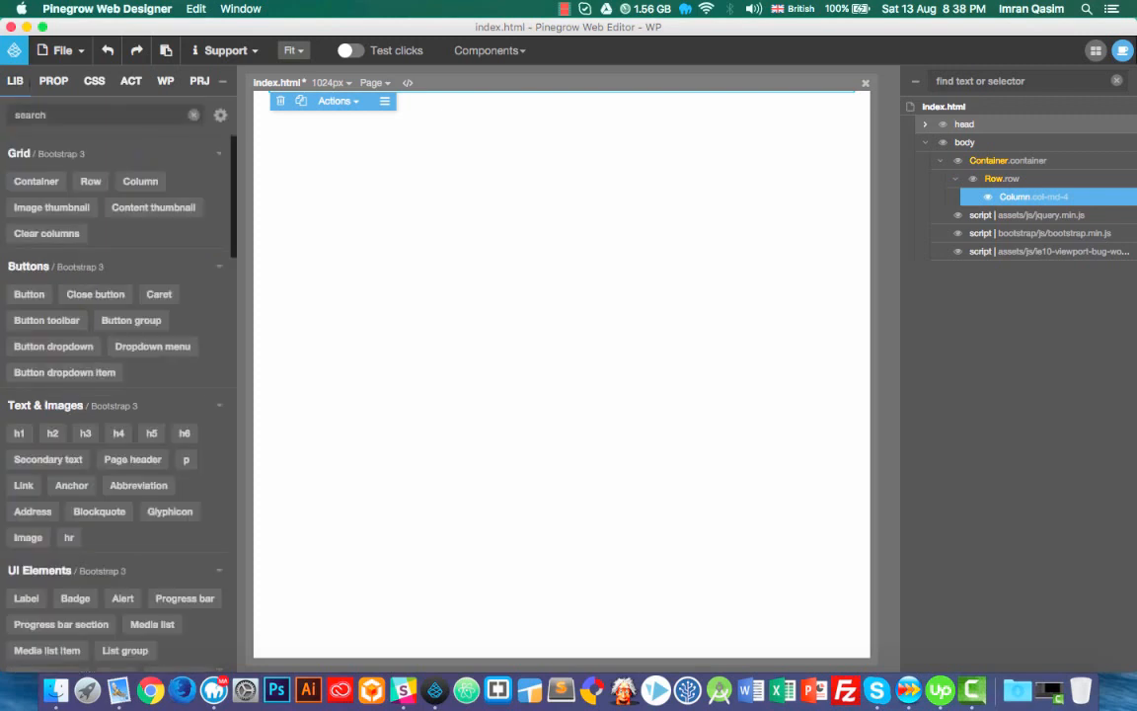
pyautogui.click(221, 115)
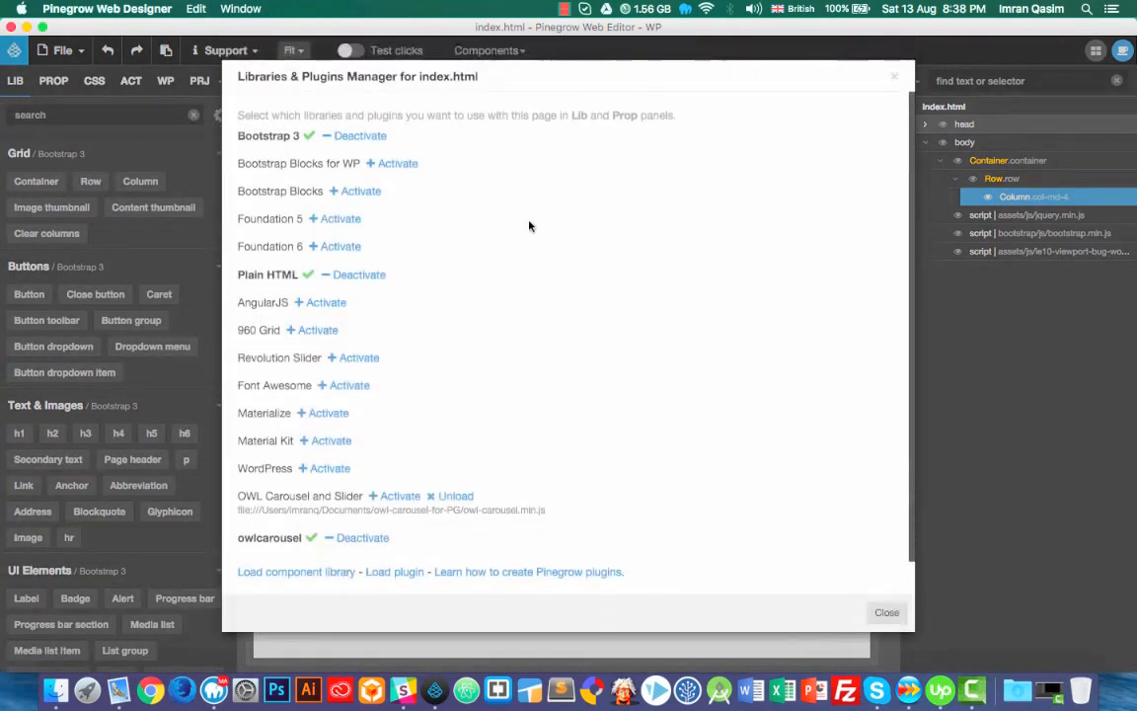
pyautogui.scroll(-1, 462, 472)
pyautogui.click(459, 475)
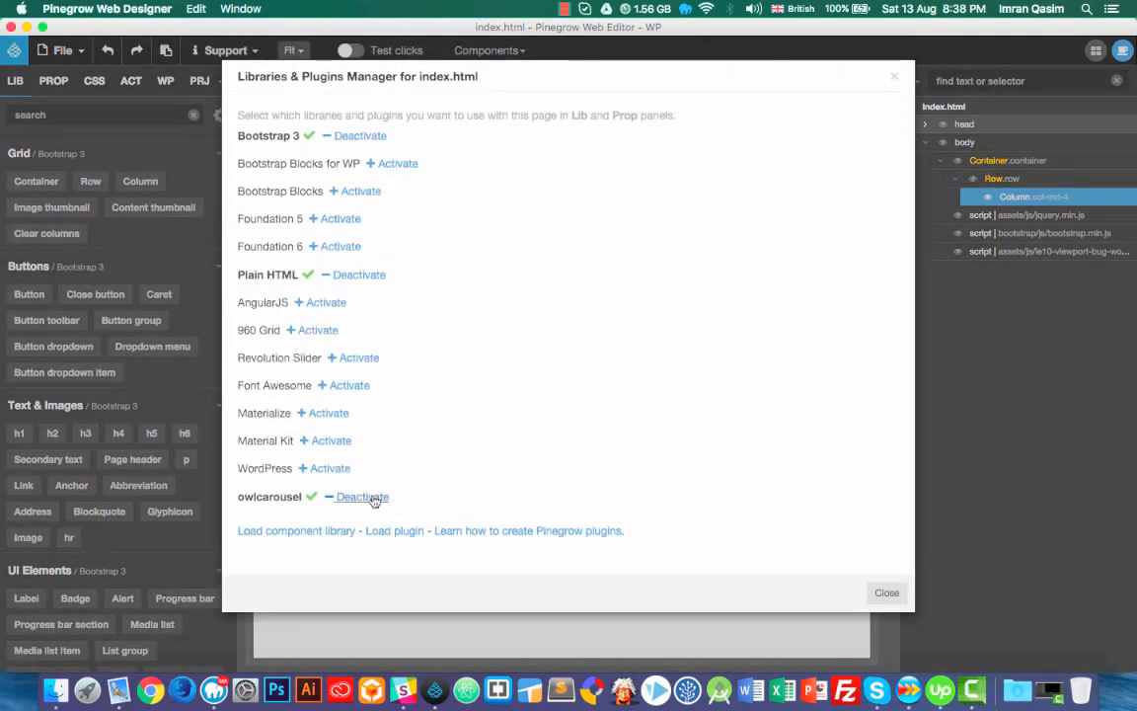
pyautogui.click(362, 497)
pyautogui.click(409, 493)
# Load the plugin file owl-carousel.min.js from the owl-carousel-for-PG folder in Documents and accept the plugin warning
pyautogui.click(395, 531)
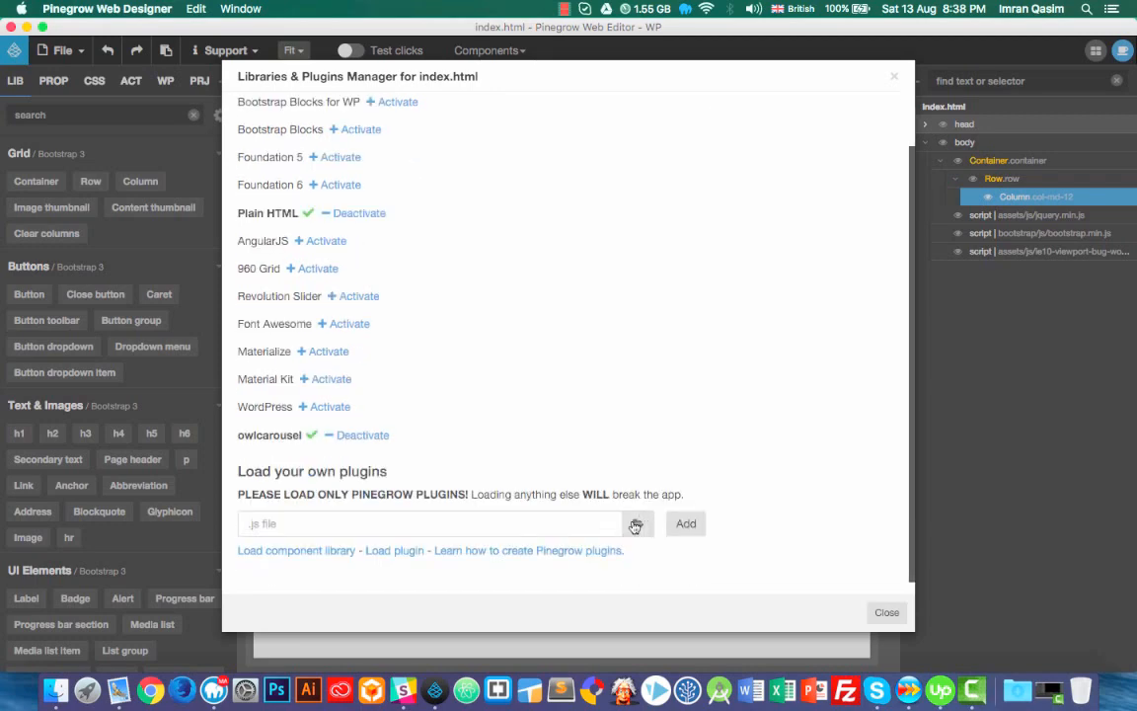
pyautogui.click(636, 525)
pyautogui.click(269, 178)
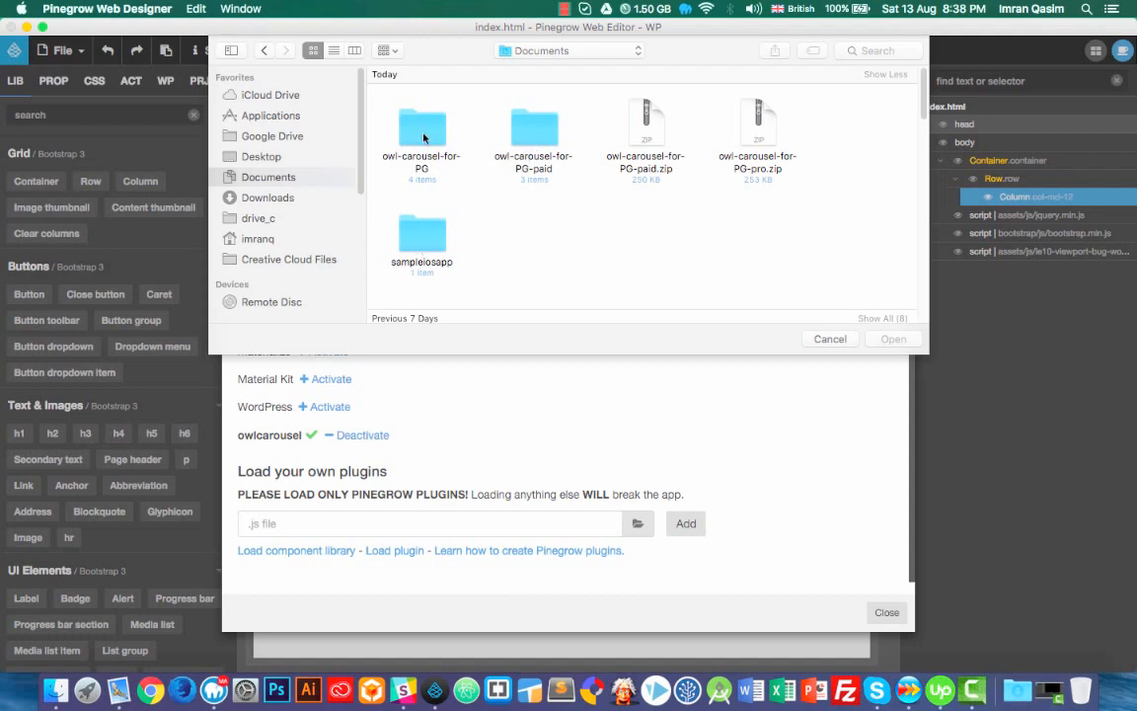
pyautogui.click(424, 138)
pyautogui.doubleClick(422, 128)
pyautogui.click(415, 120)
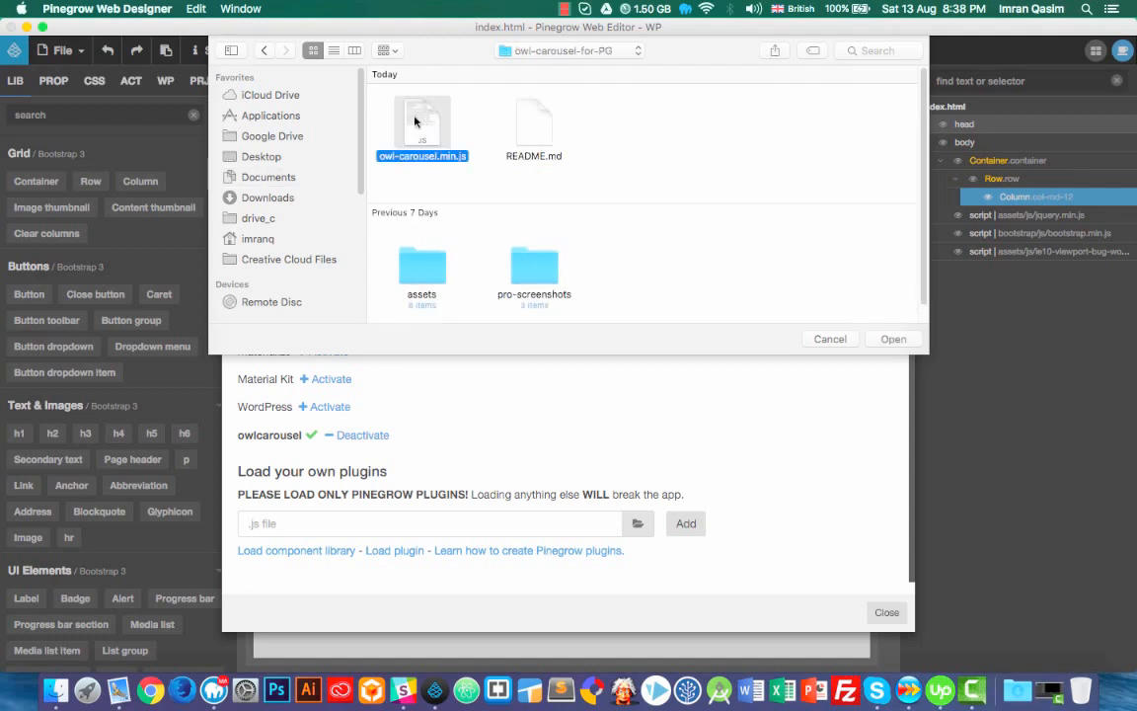
pyautogui.click(893, 340)
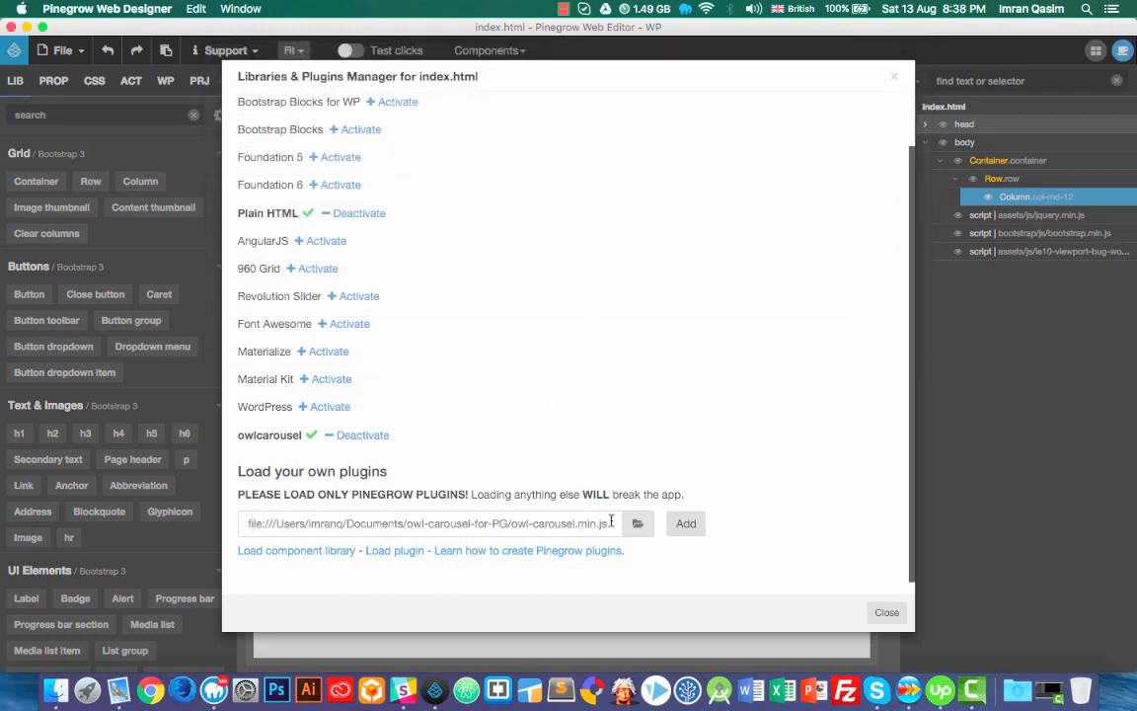
pyautogui.click(686, 524)
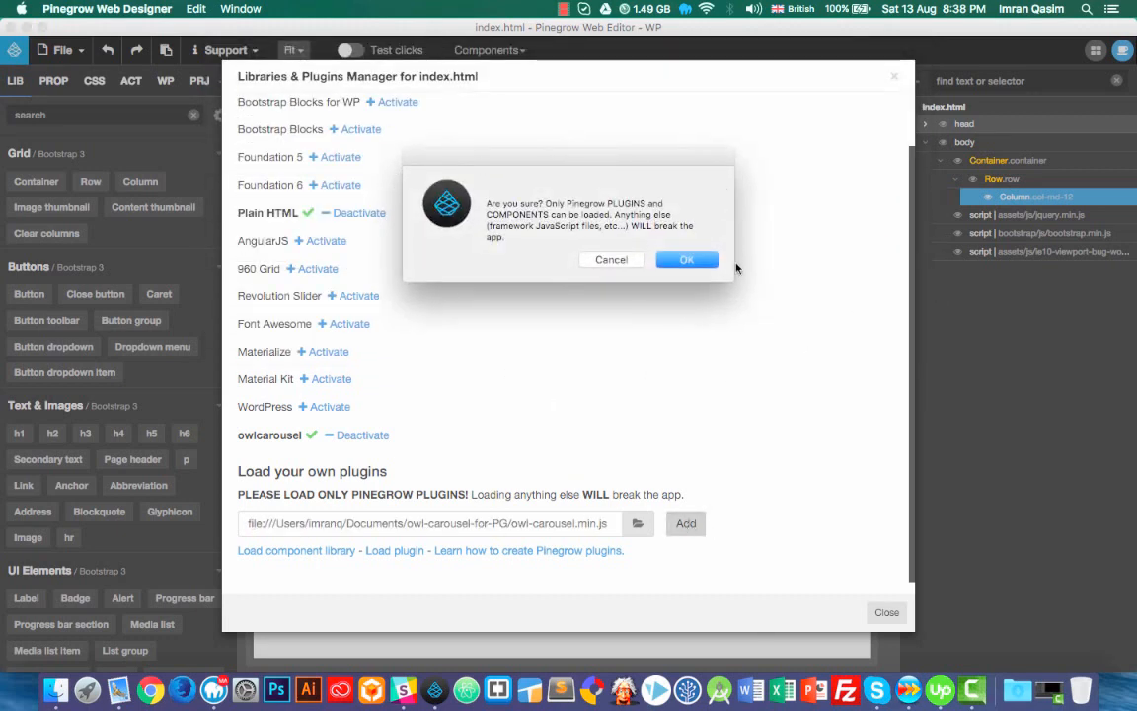
pyautogui.click(686, 258)
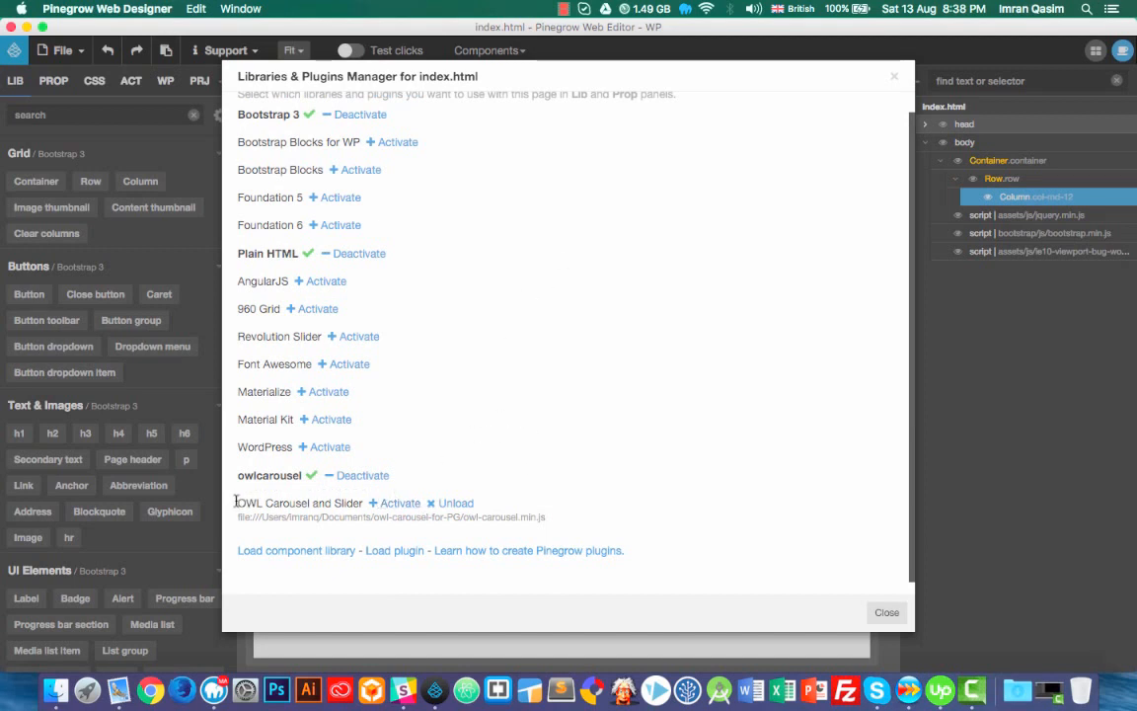
# Activate the OWL Carousel and Slider plugin for index.html and read the notice about copying its resources
pyautogui.moveTo(305, 501); pyautogui.dragTo(363, 501)
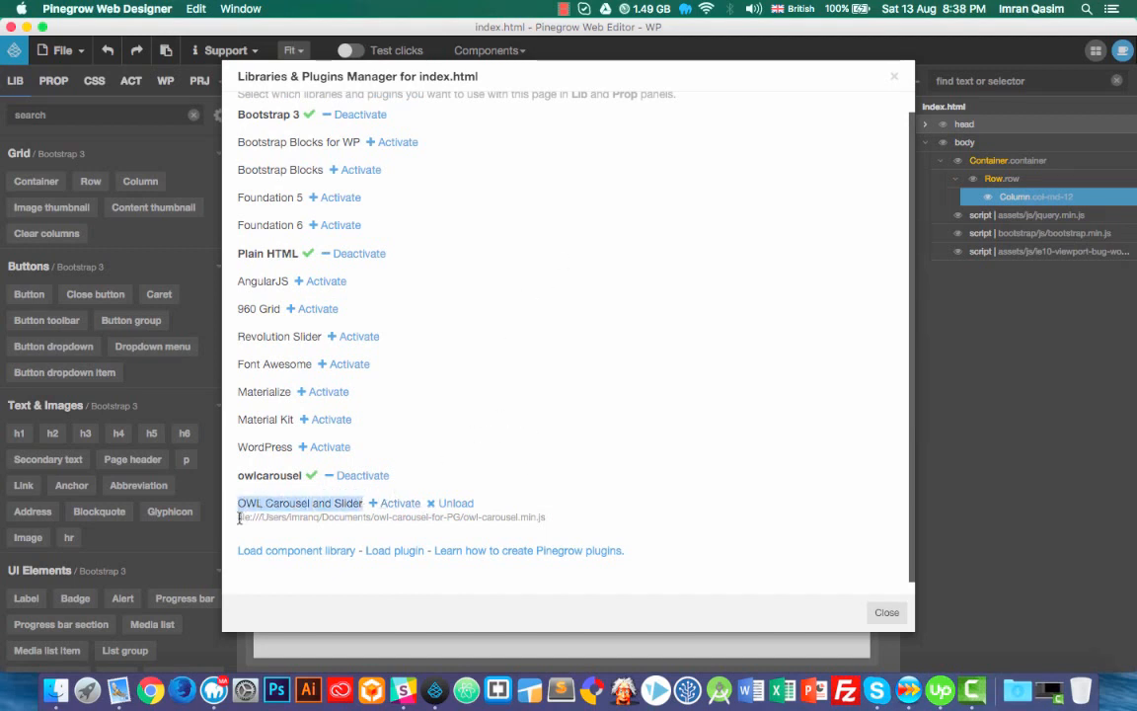
pyautogui.moveTo(239, 518); pyautogui.dragTo(547, 517)
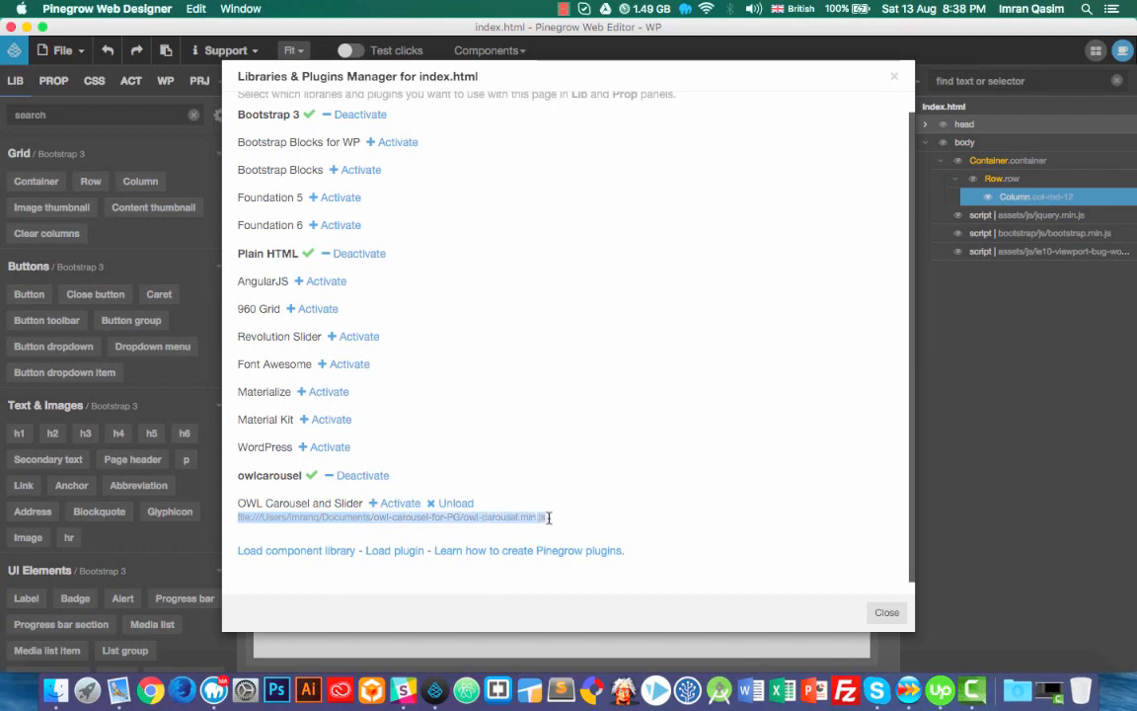
pyautogui.click(399, 504)
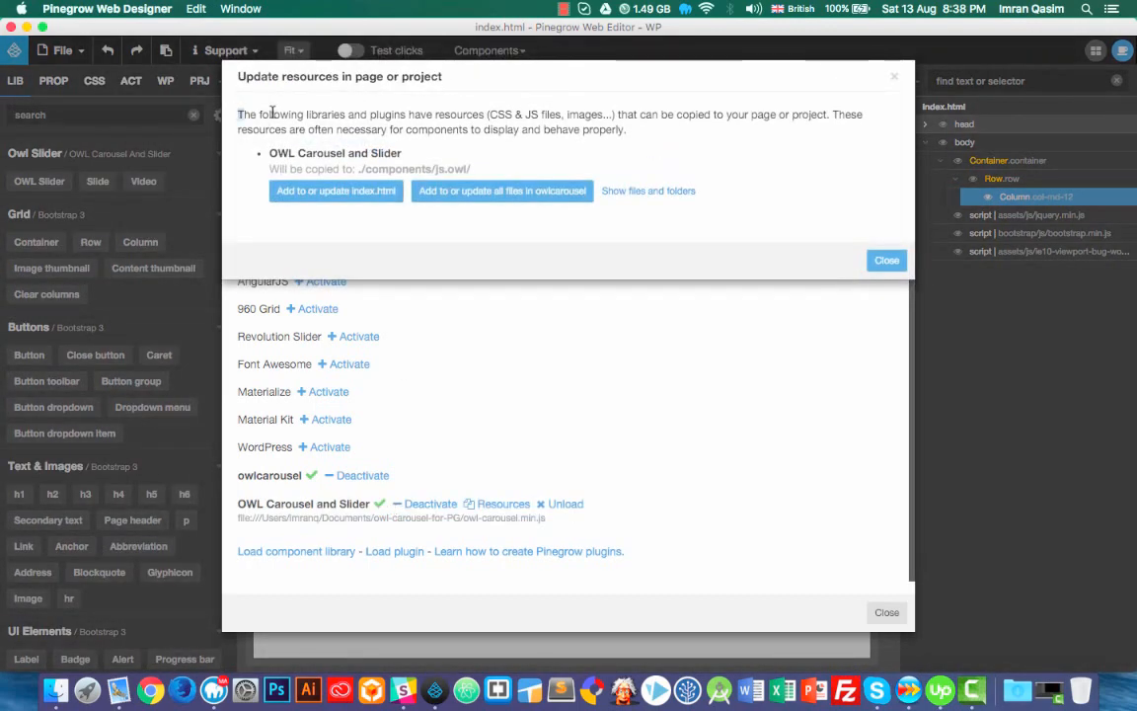
pyautogui.moveTo(271, 113); pyautogui.dragTo(853, 127)
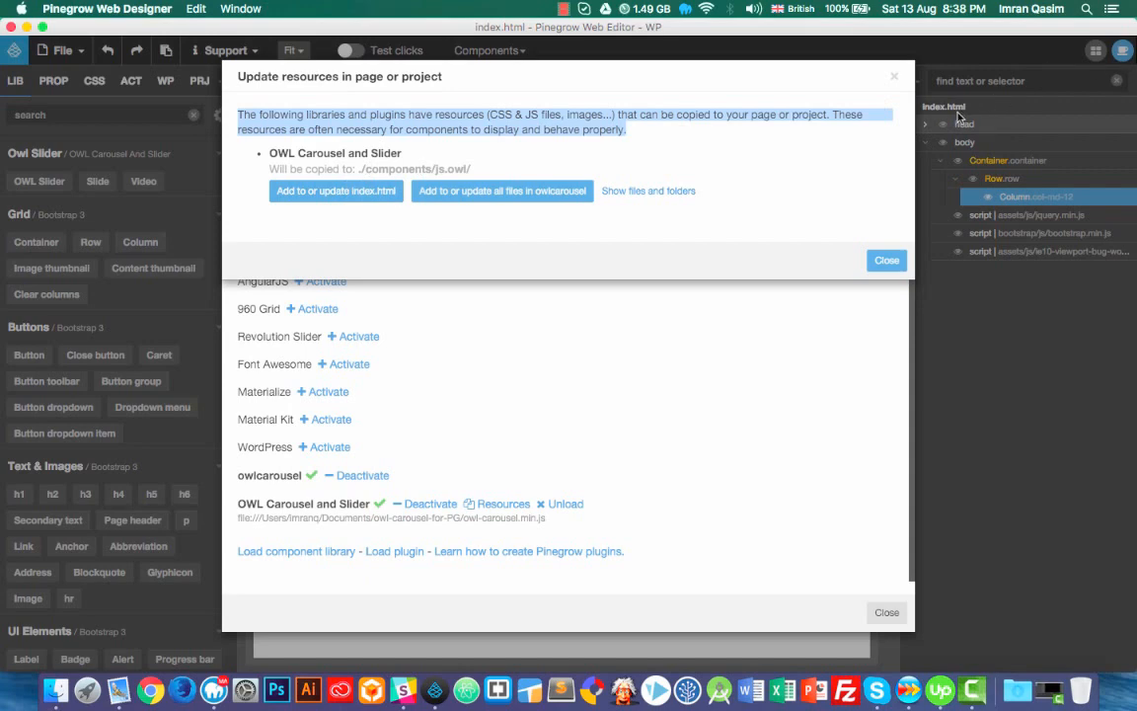
# Add the OWL Carousel and Slider resources to index.html and save all files
pyautogui.click(331, 194)
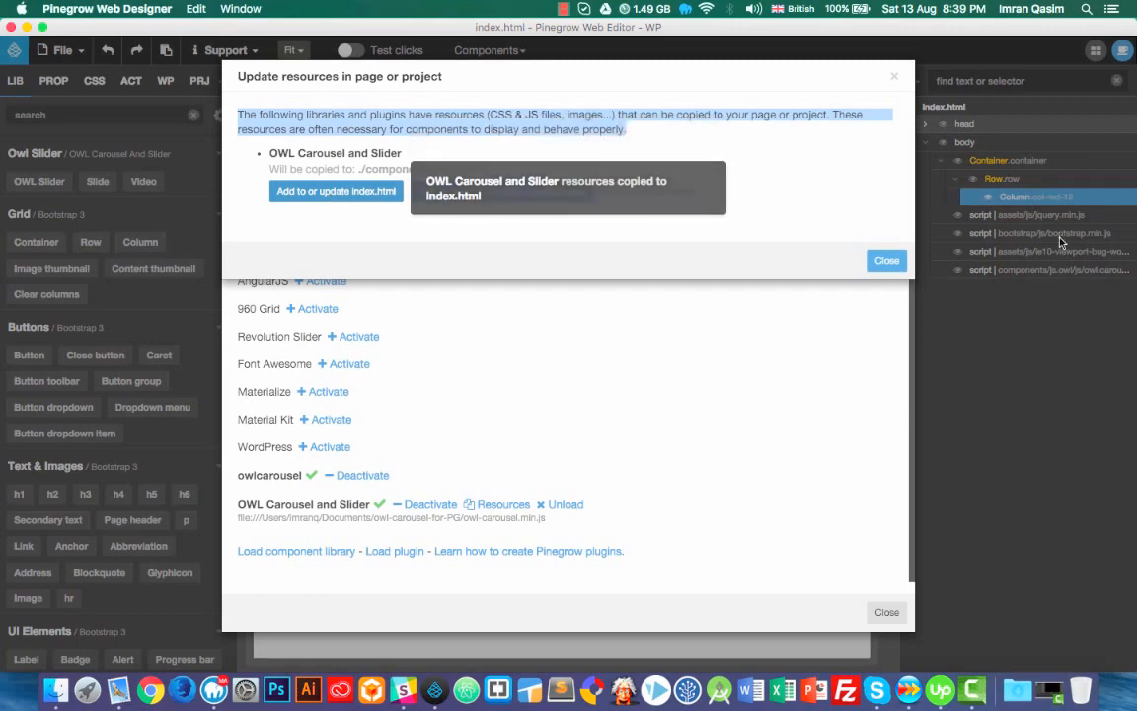
pyautogui.click(887, 260)
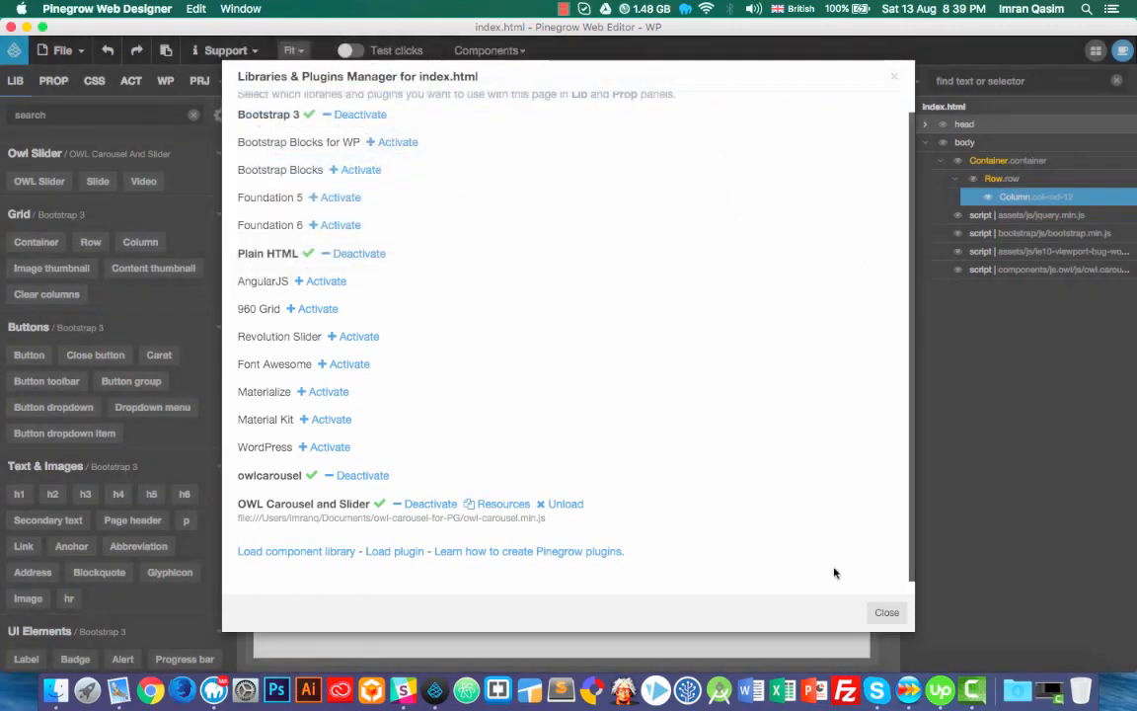
pyautogui.click(887, 613)
pyautogui.click(59, 52)
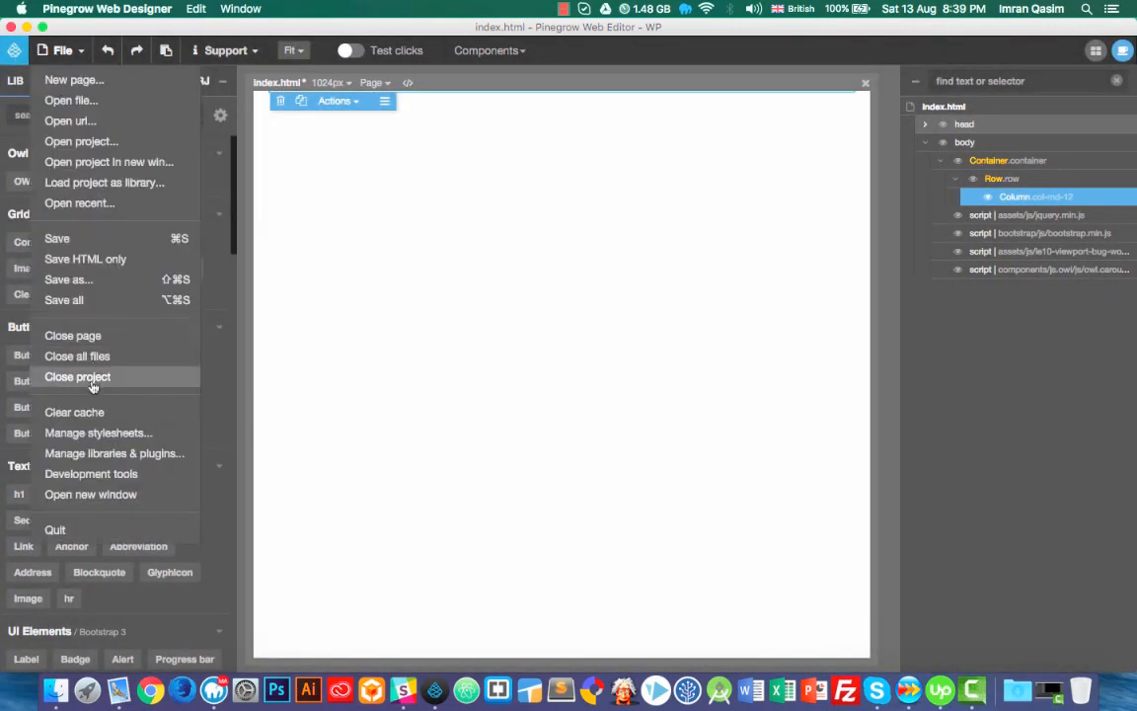
pyautogui.click(65, 296)
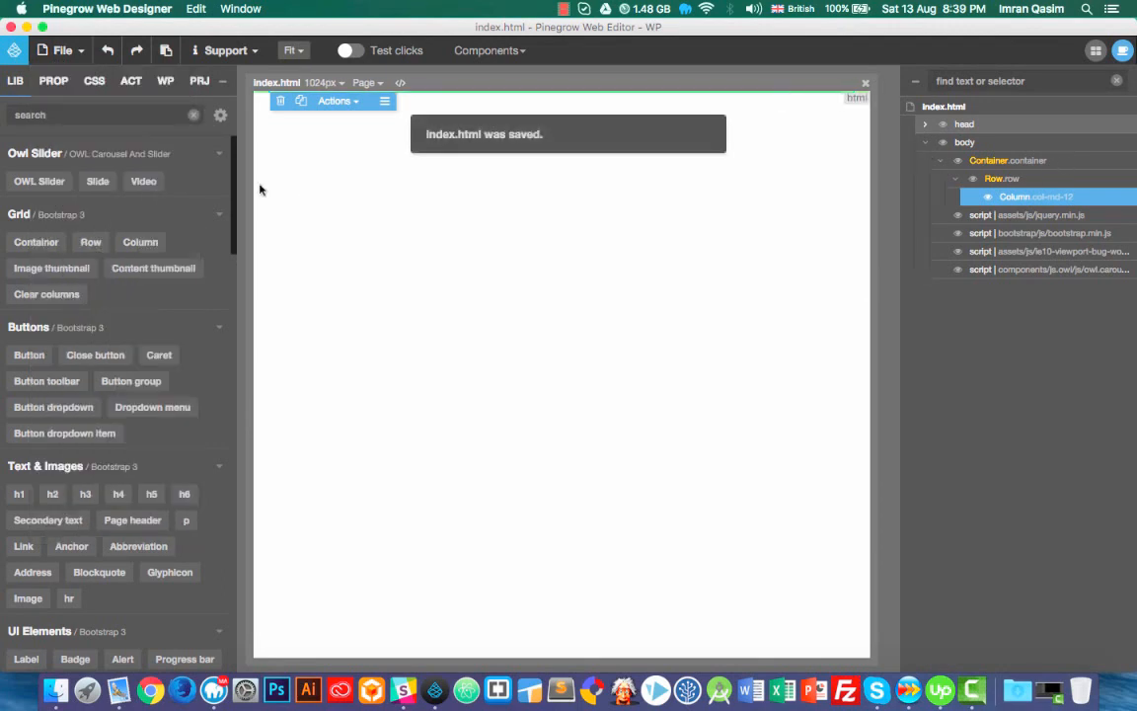
# Insert an OWL Slider component into the column of the page's row
pyautogui.moveTo(29, 182)
pyautogui.moveTo(127, 184)
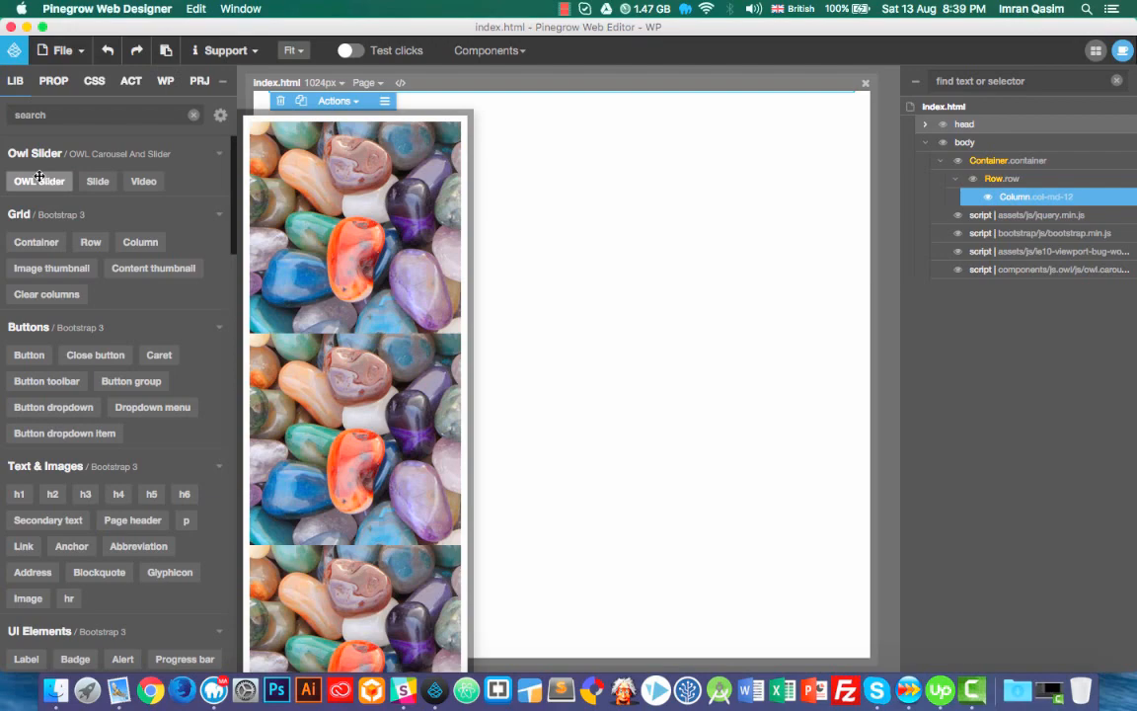
pyautogui.moveTo(39, 179); pyautogui.dragTo(958, 195)
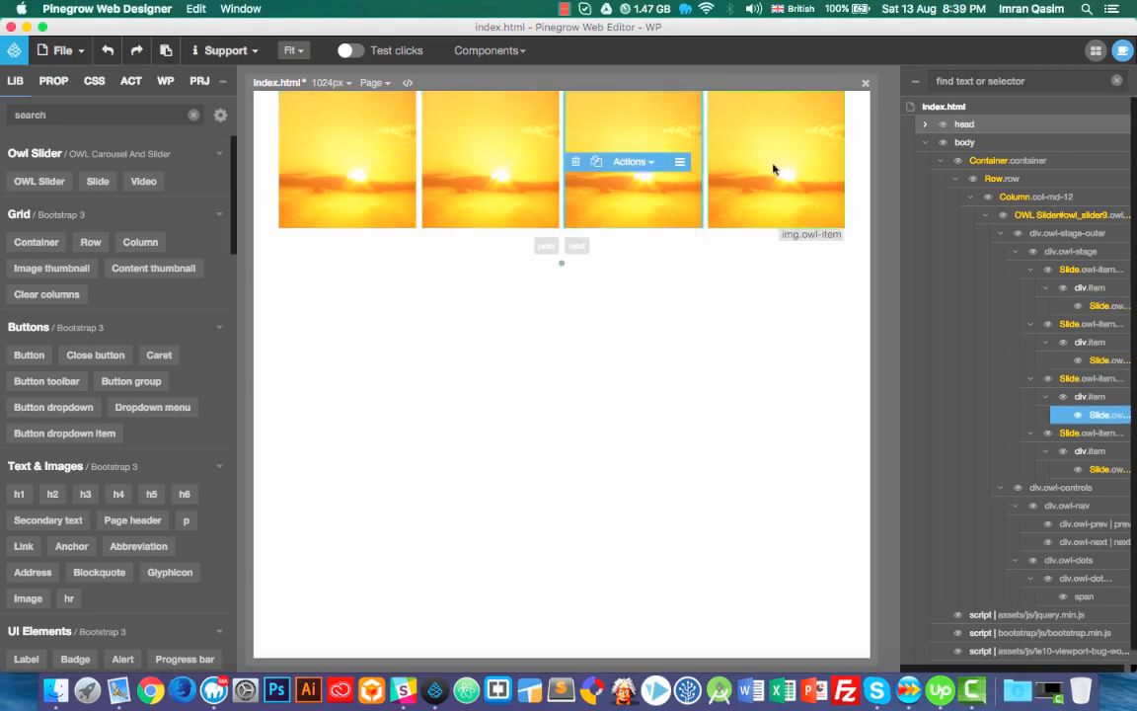
pyautogui.click(696, 146)
pyautogui.moveTo(982, 236); pyautogui.dragTo(943, 223)
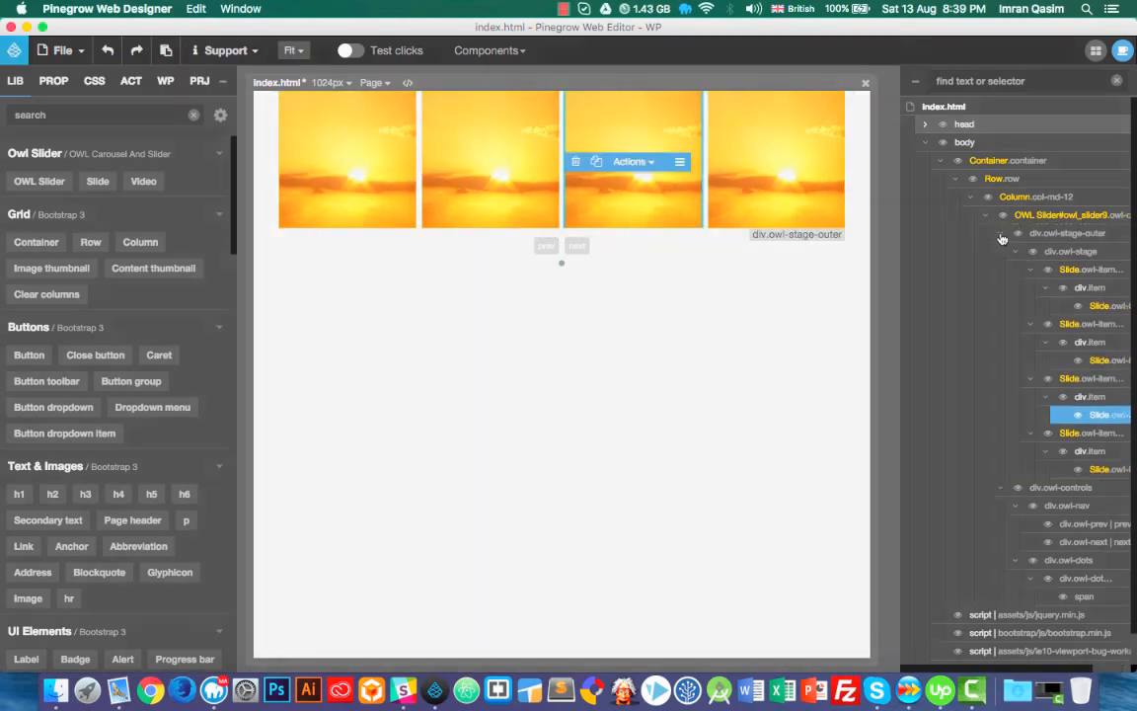
pyautogui.click(893, 195)
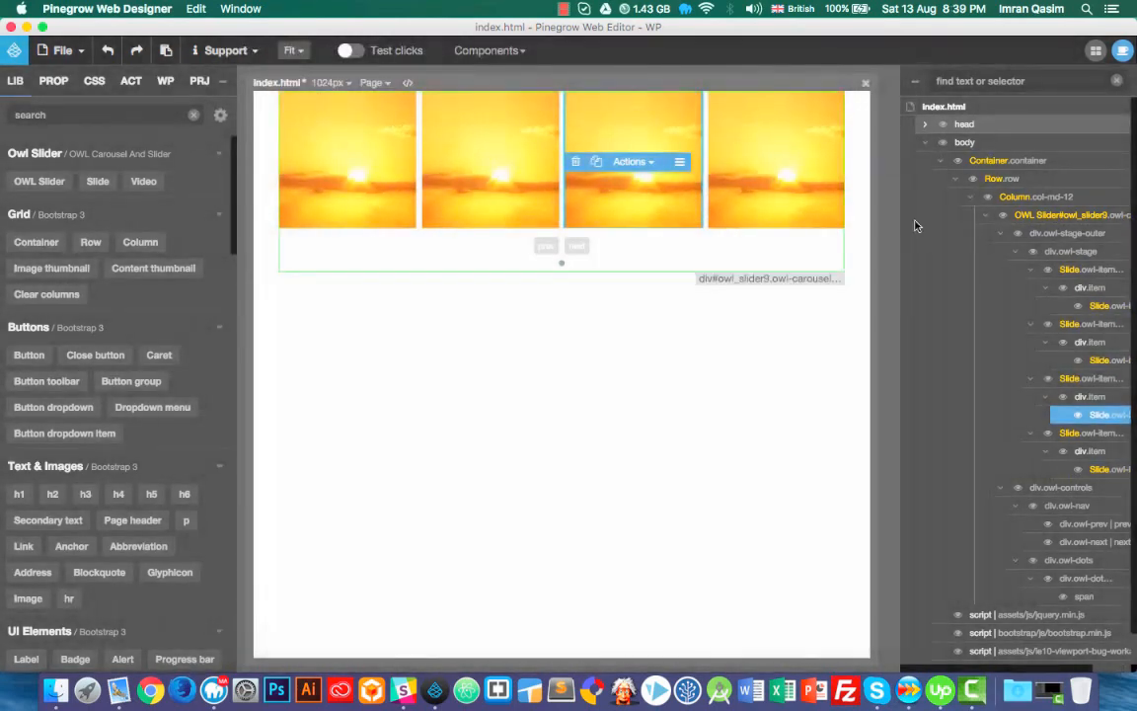
# Disable JavaScript for index.html and collapse the div.item elements inside the OWL Slider in the page tree
pyautogui.click(373, 83)
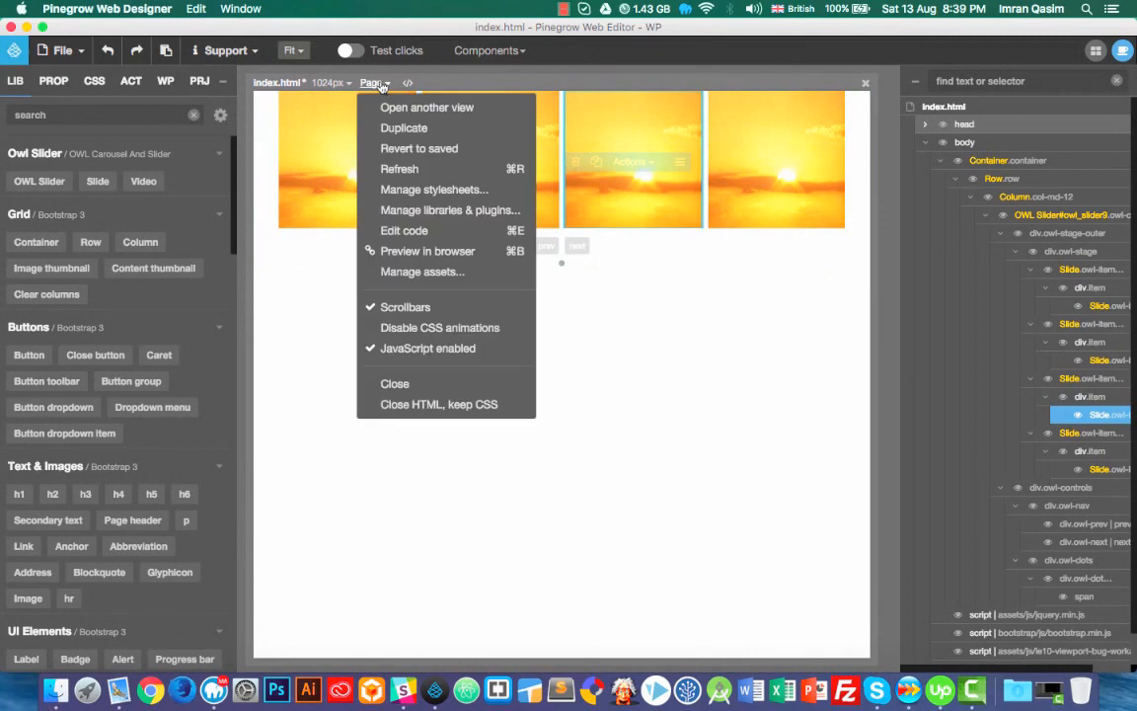
pyautogui.click(409, 351)
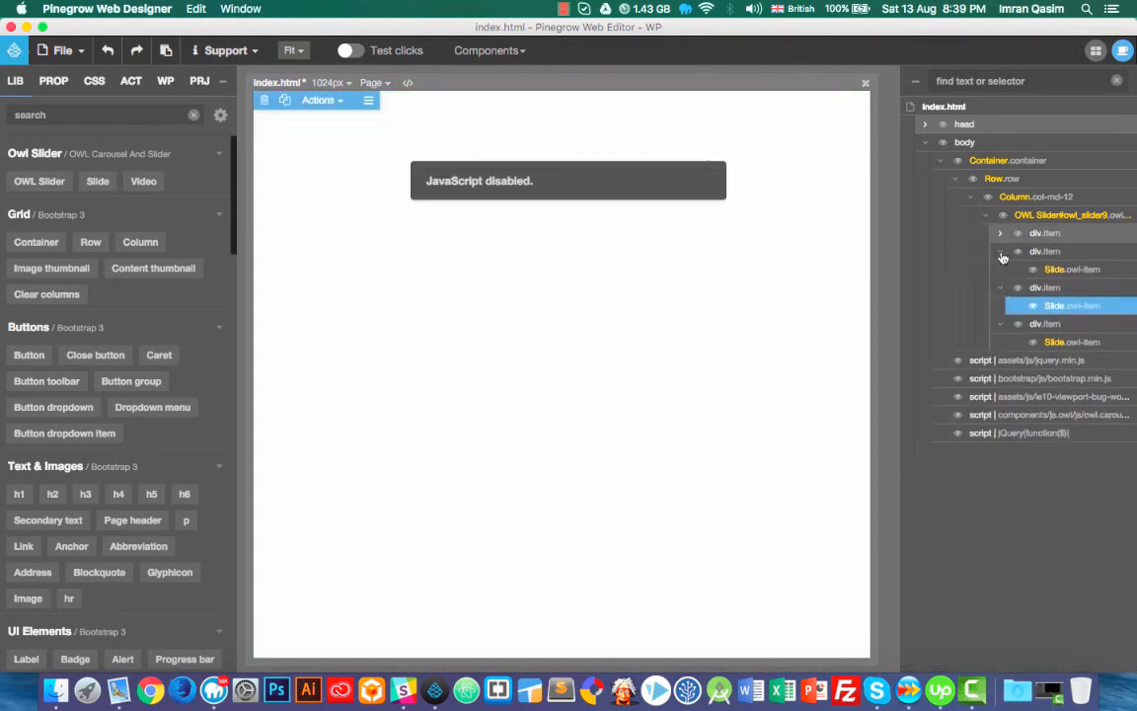
pyautogui.click(1001, 251)
pyautogui.click(1000, 269)
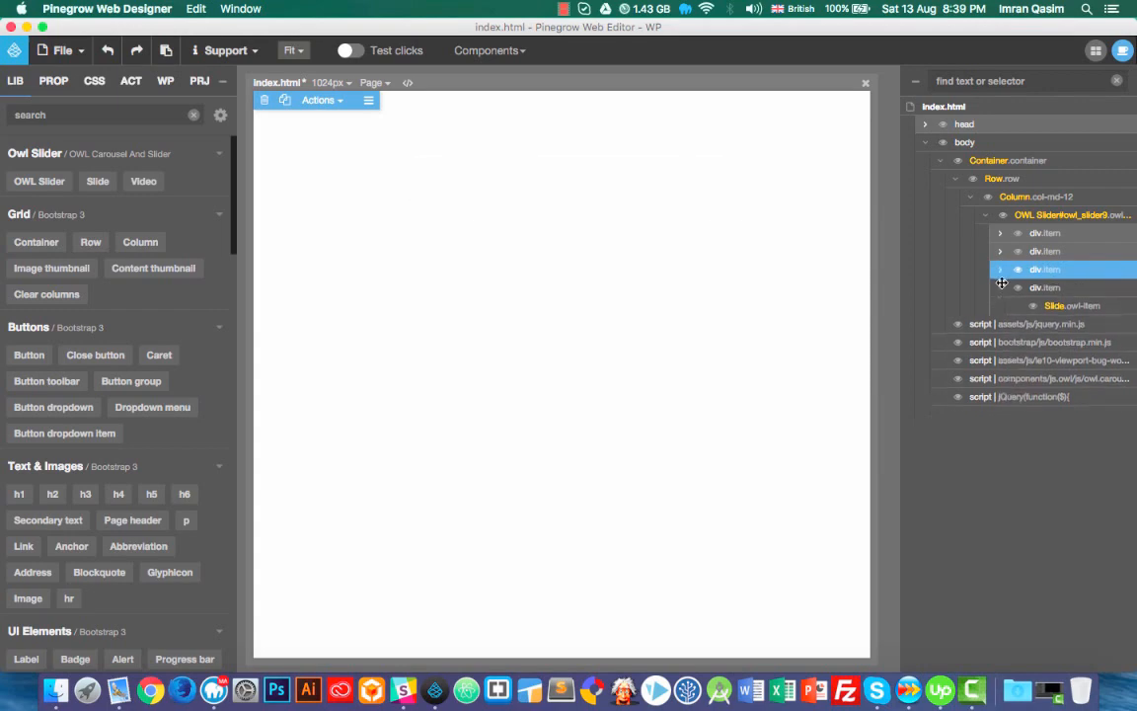
pyautogui.click(1000, 286)
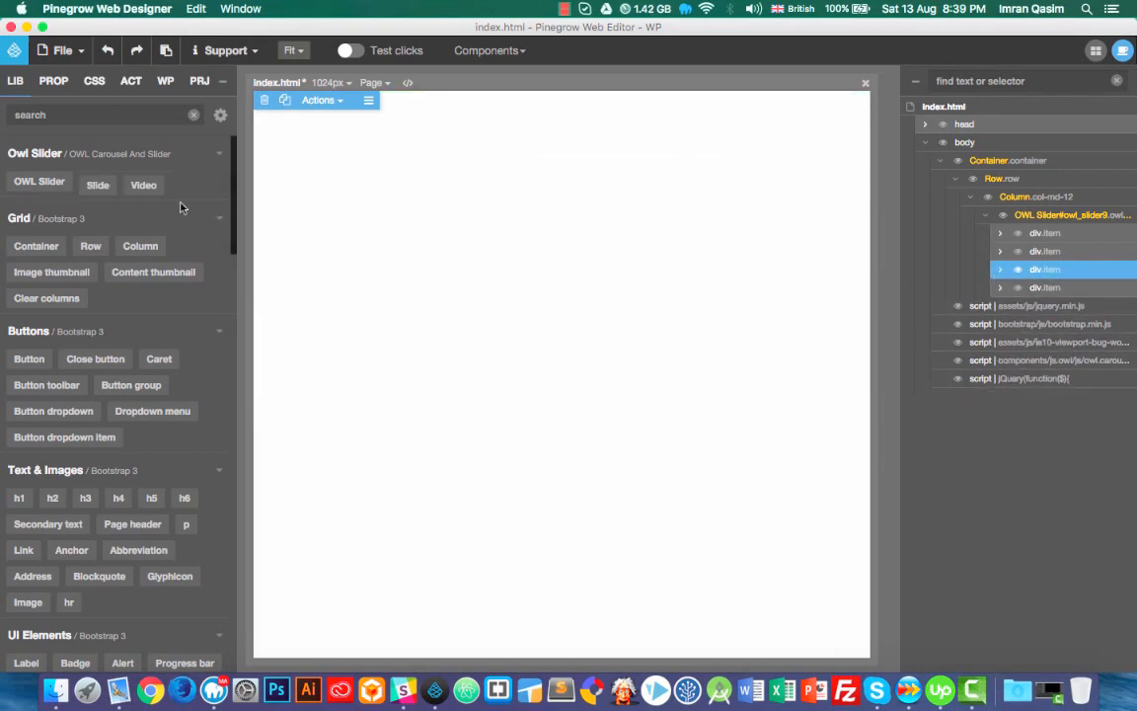
# Add four Slide components inside the OWL Slider, after its last div.item element
pyautogui.moveTo(183, 207); pyautogui.dragTo(1094, 314)
pyautogui.moveTo(98, 184); pyautogui.dragTo(1003, 355)
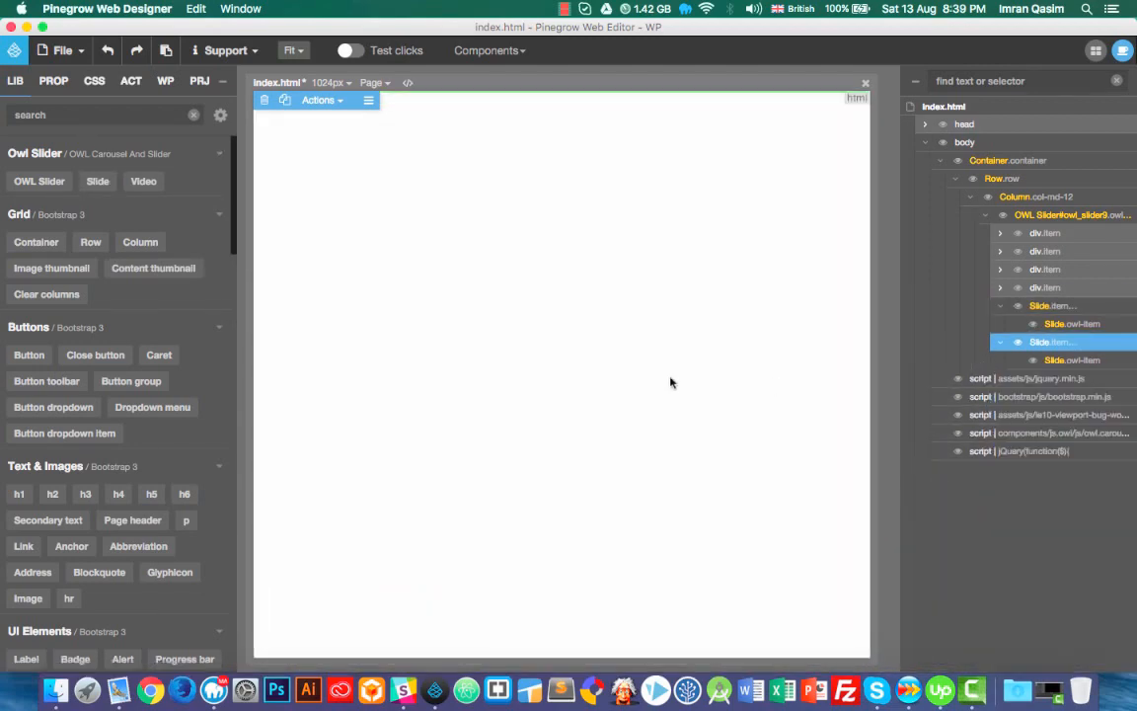
pyautogui.moveTo(98, 180); pyautogui.dragTo(1065, 415)
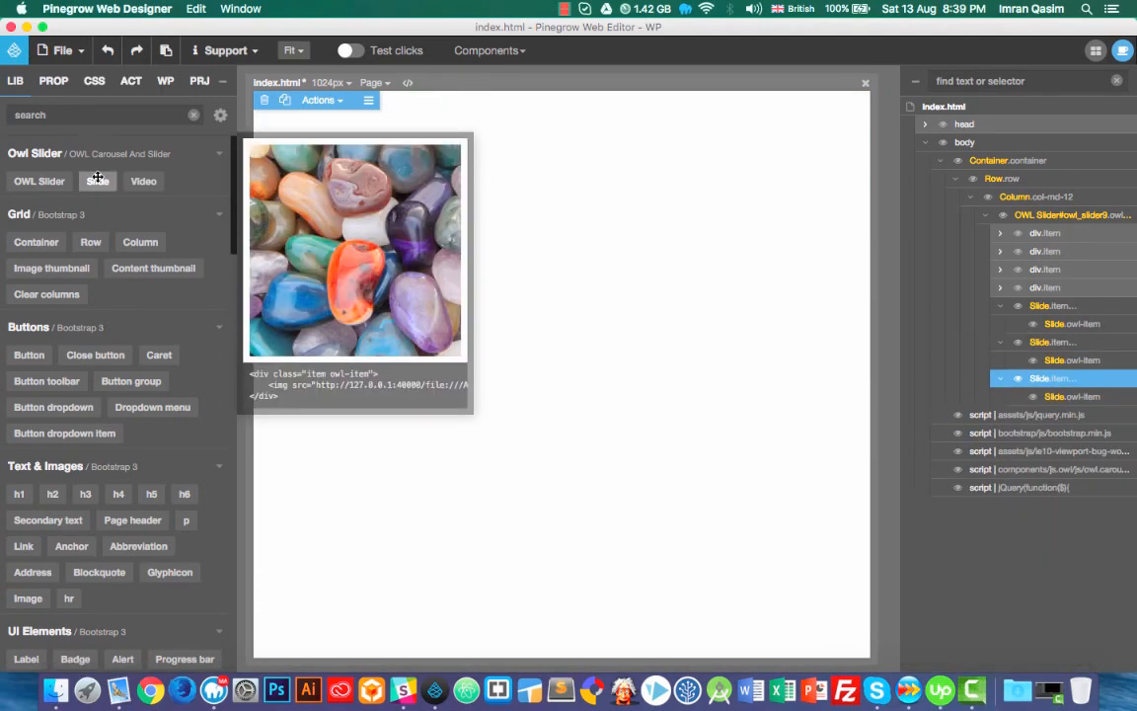
pyautogui.moveTo(98, 180); pyautogui.dragTo(1025, 430)
# Save index.html and enable JavaScript for the page again
pyautogui.click(72, 50)
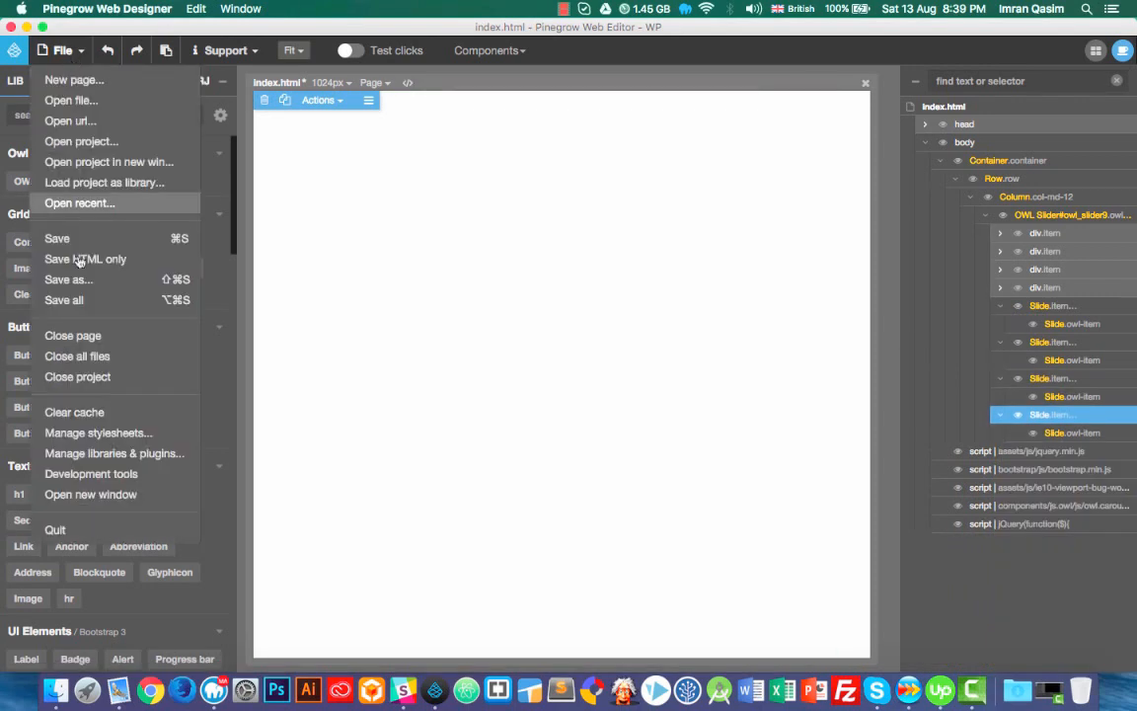
pyautogui.click(74, 272)
pyautogui.click(371, 86)
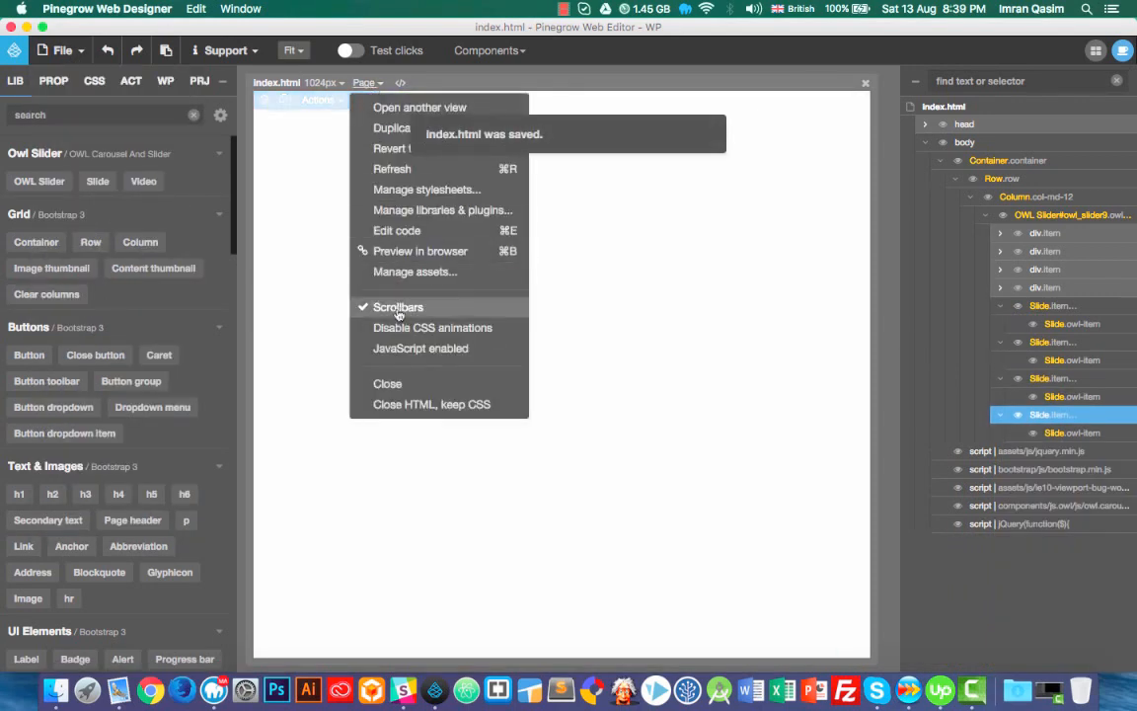
pyautogui.click(412, 349)
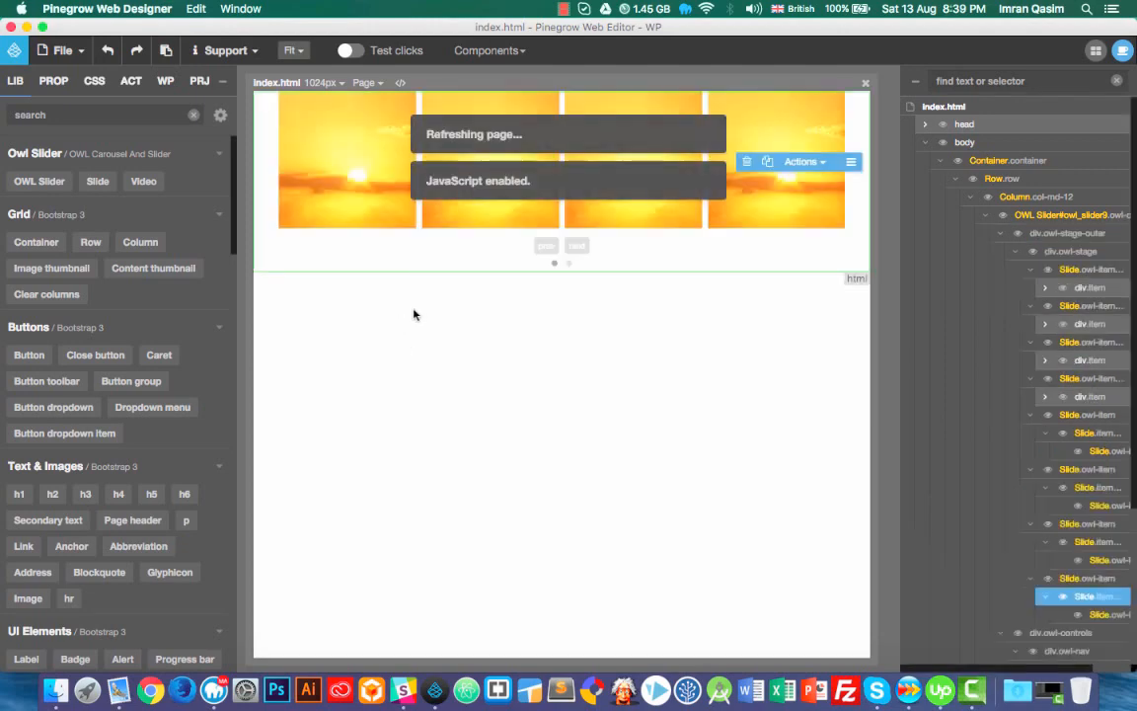
# Preview the page in the browser, test the carousel's next and prev navigation, and return to Pinegrow
pyautogui.click(376, 84)
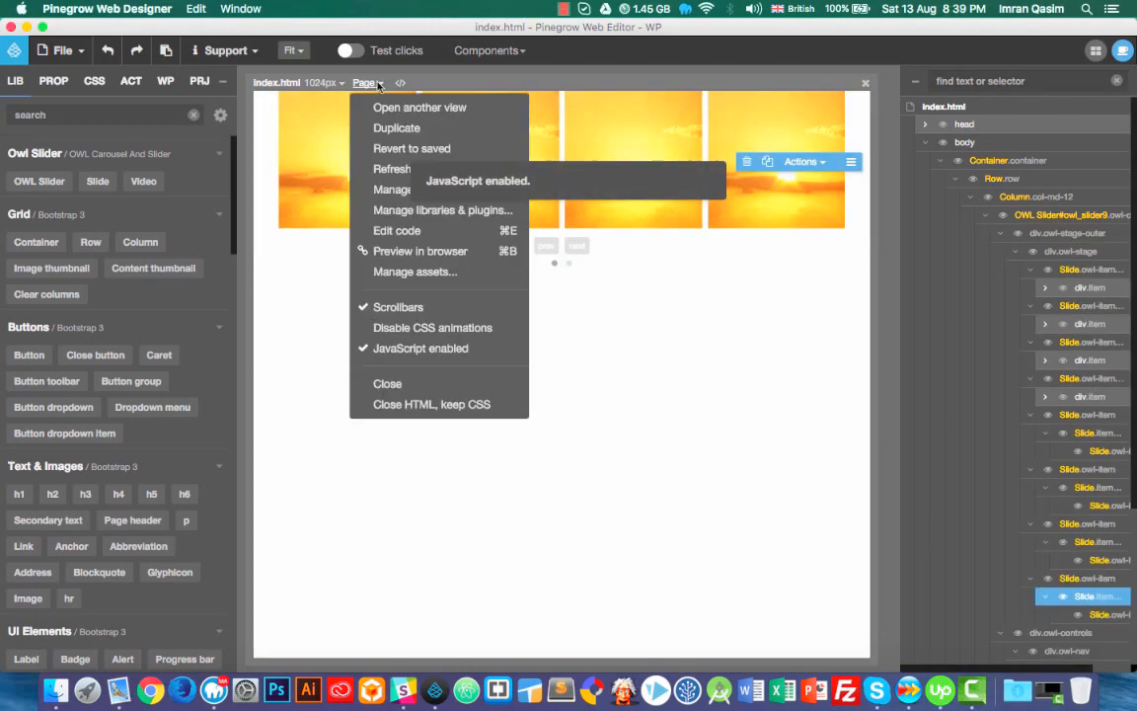
pyautogui.click(405, 251)
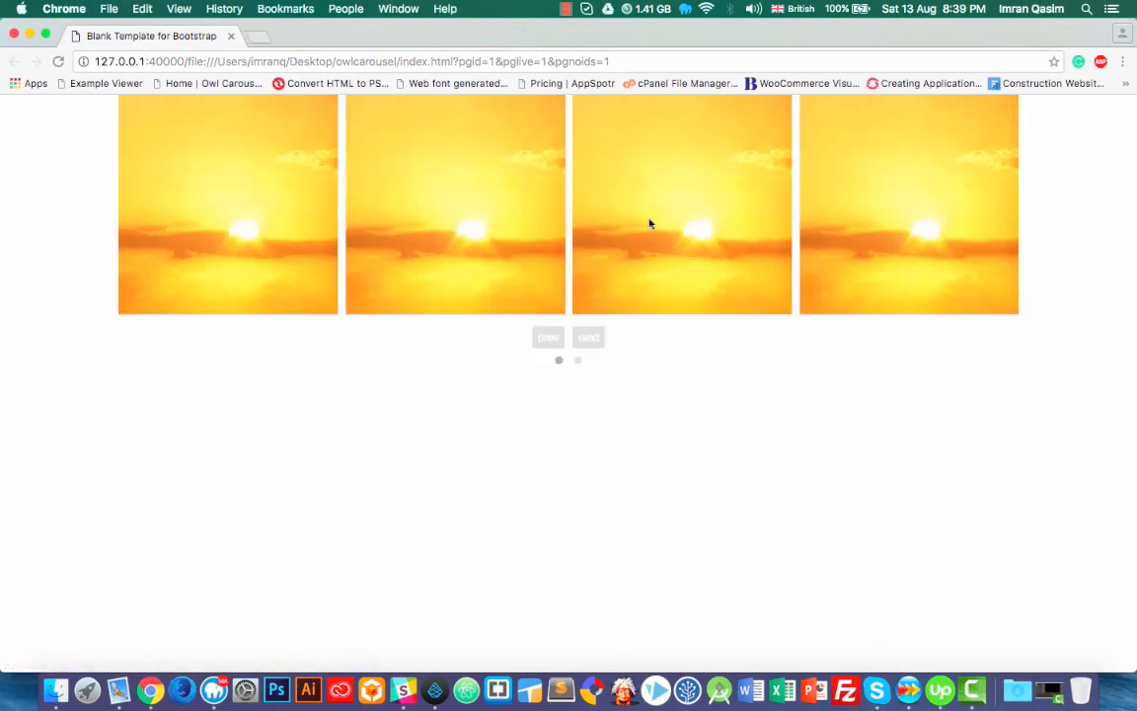
pyautogui.click(590, 342)
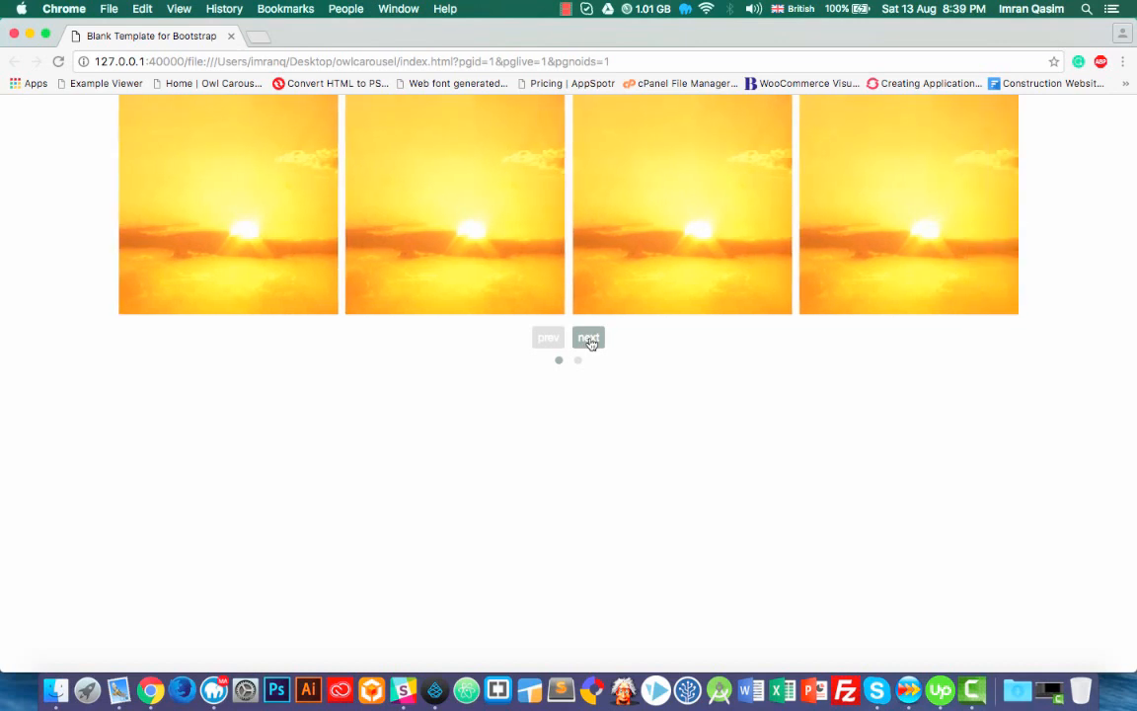
pyautogui.click(590, 341)
pyautogui.click(592, 342)
pyautogui.click(591, 341)
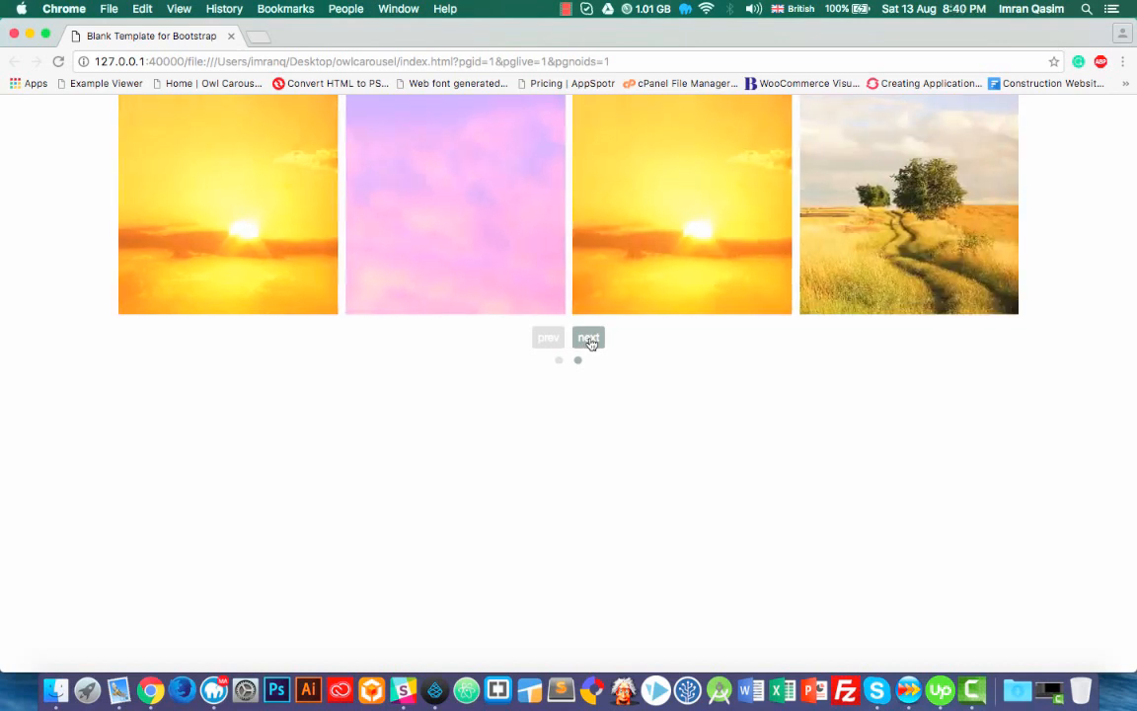
pyautogui.click(549, 341)
pyautogui.click(549, 340)
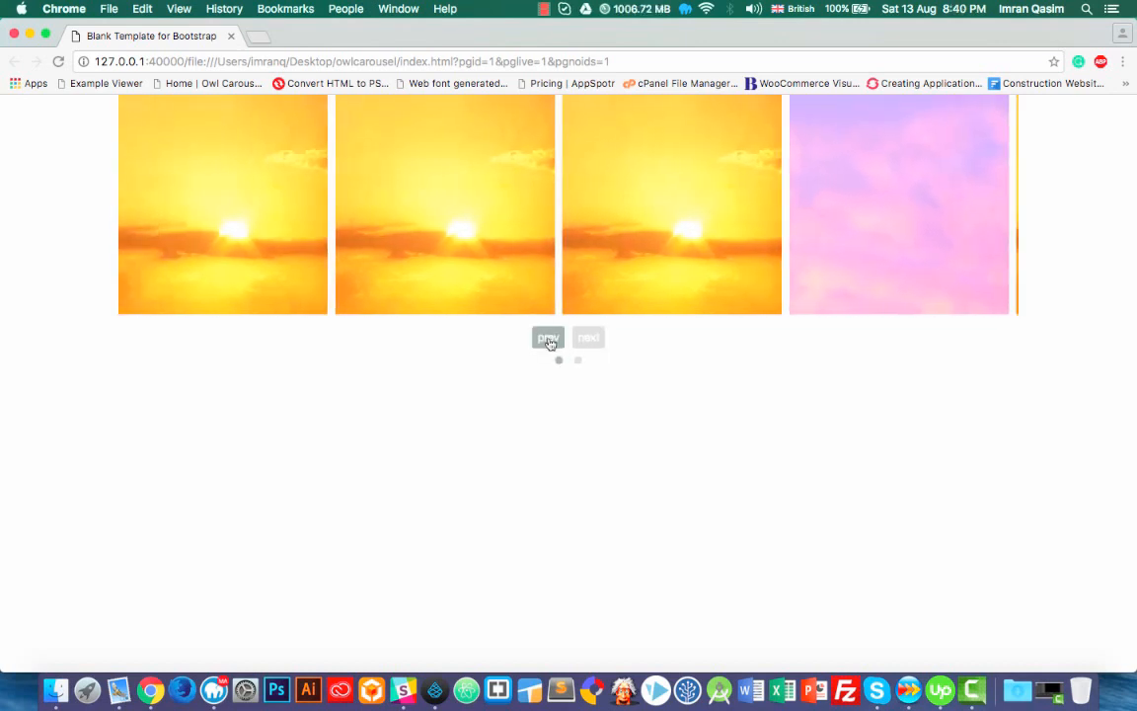
pyautogui.click(550, 342)
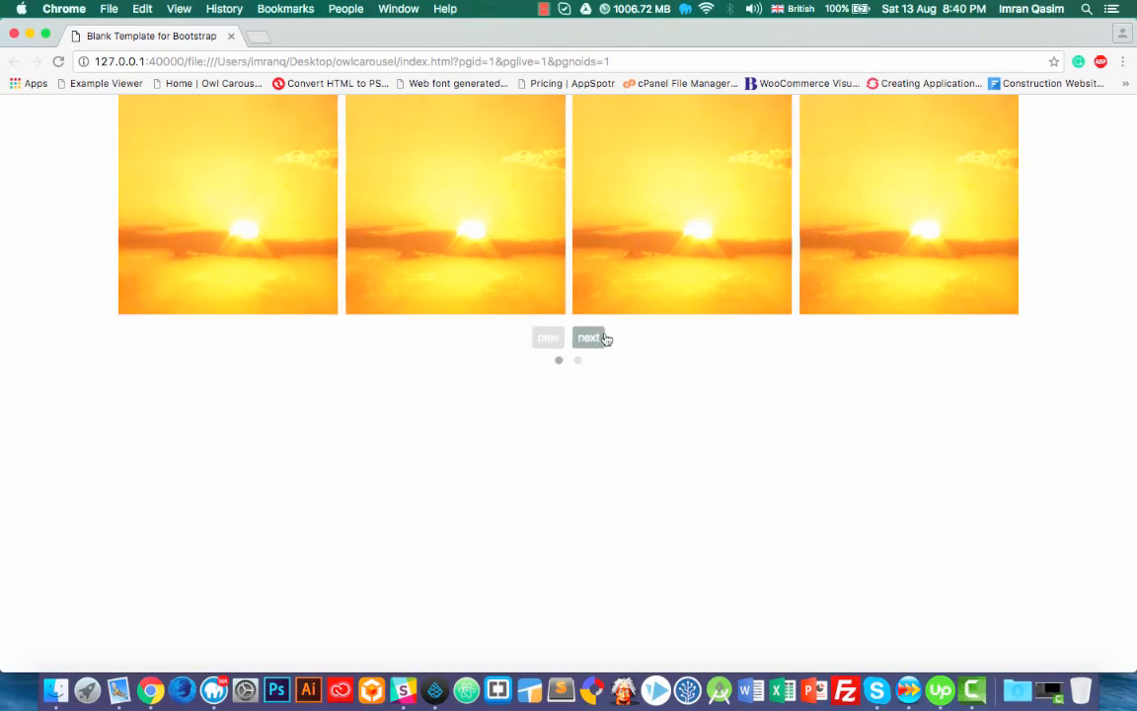
pyautogui.click(605, 339)
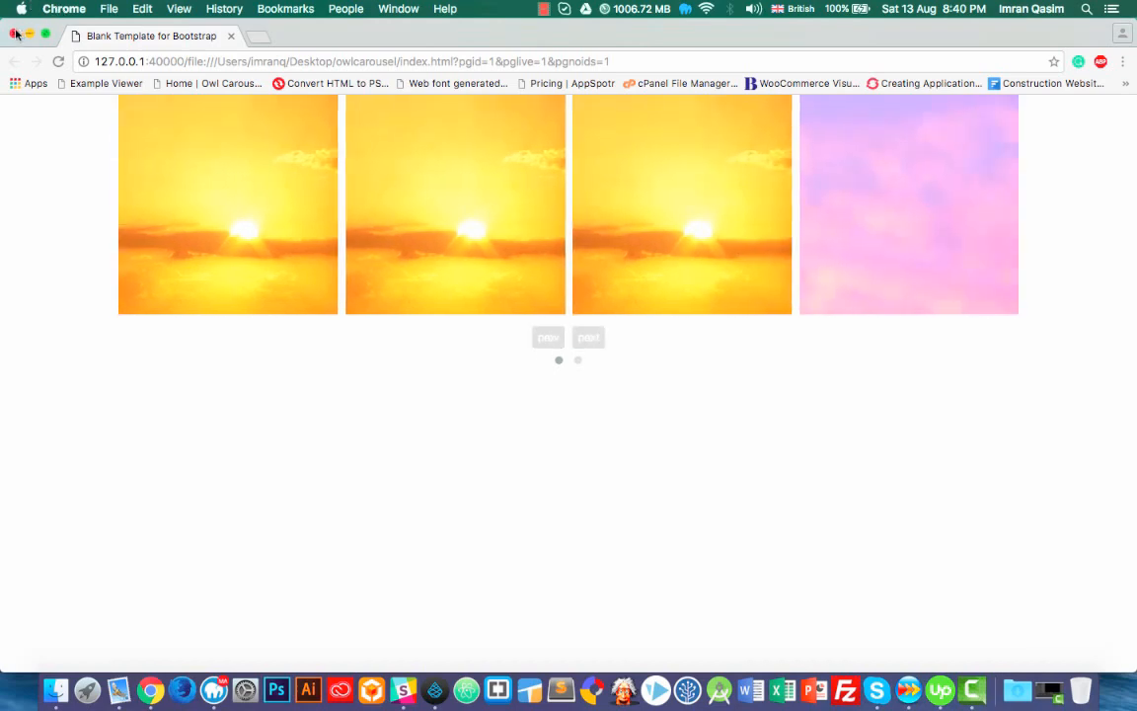
pyautogui.click(64, 9)
pyautogui.click(51, 210)
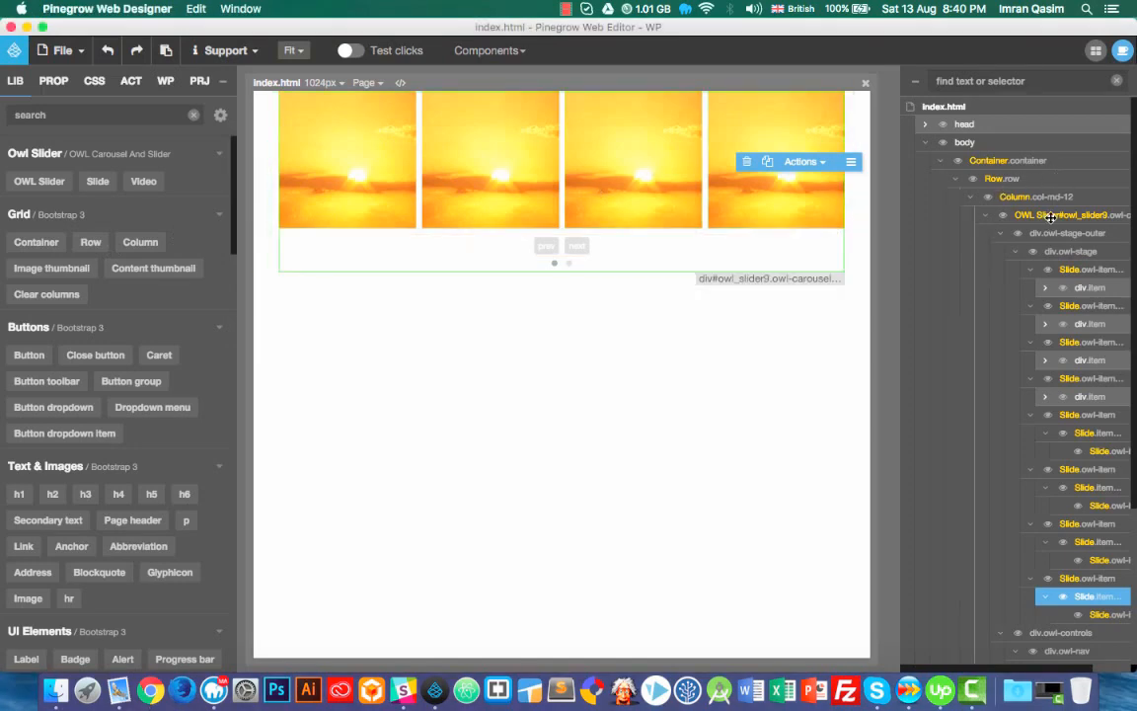
# Set the OWL Slider's parameters to items:1,nav:true,animateOut:'fadeOut',animateIn:'fadeIn'
pyautogui.click(1086, 215)
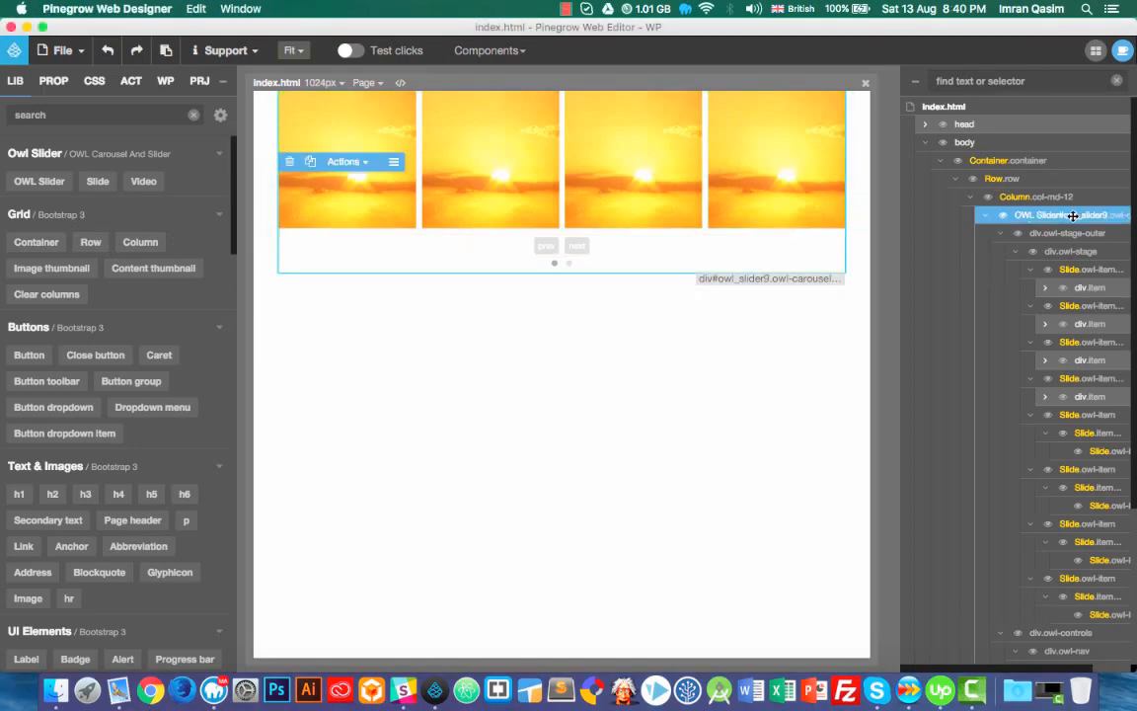
pyautogui.click(47, 76)
pyautogui.moveTo(74, 172); pyautogui.dragTo(327, 178)
pyautogui.click(329, 173)
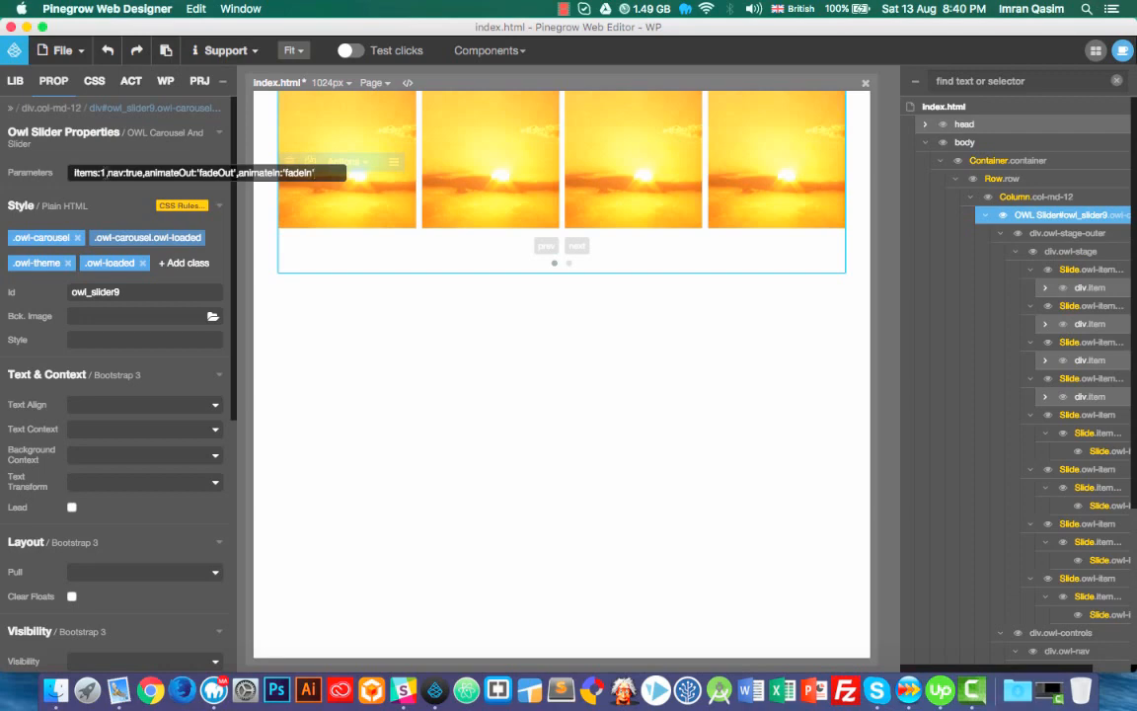
# Save all files and refresh the page to apply the slider parameters
pyautogui.click(58, 51)
pyautogui.click(55, 297)
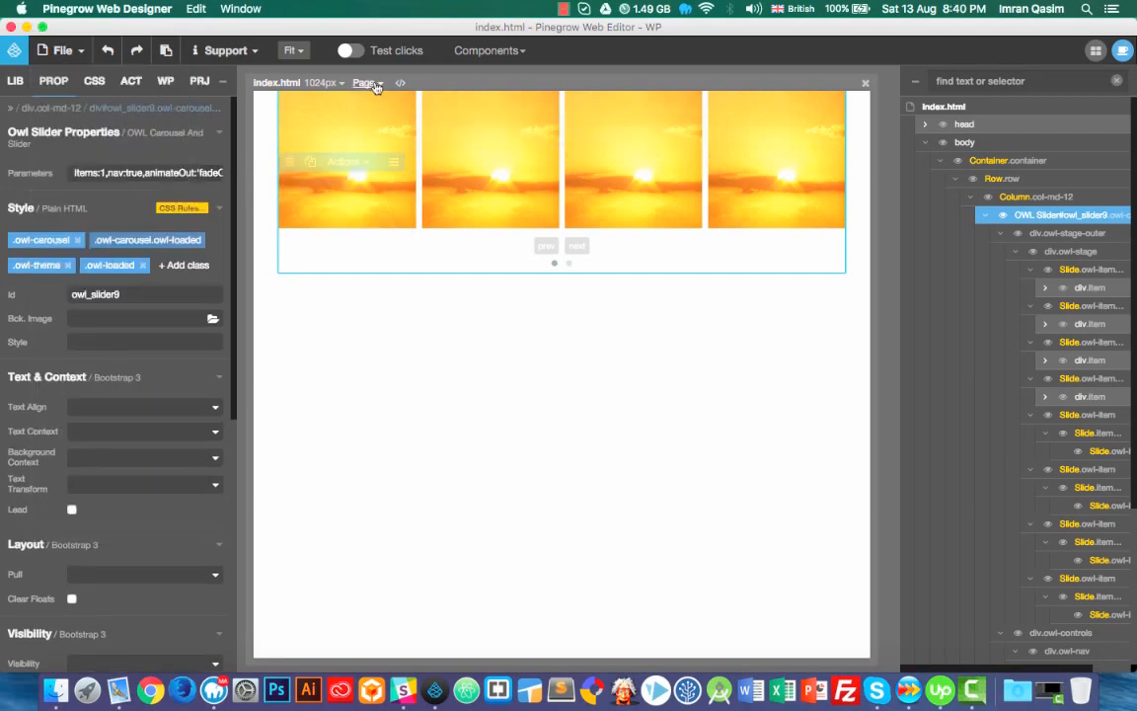
pyautogui.click(375, 84)
pyautogui.click(388, 169)
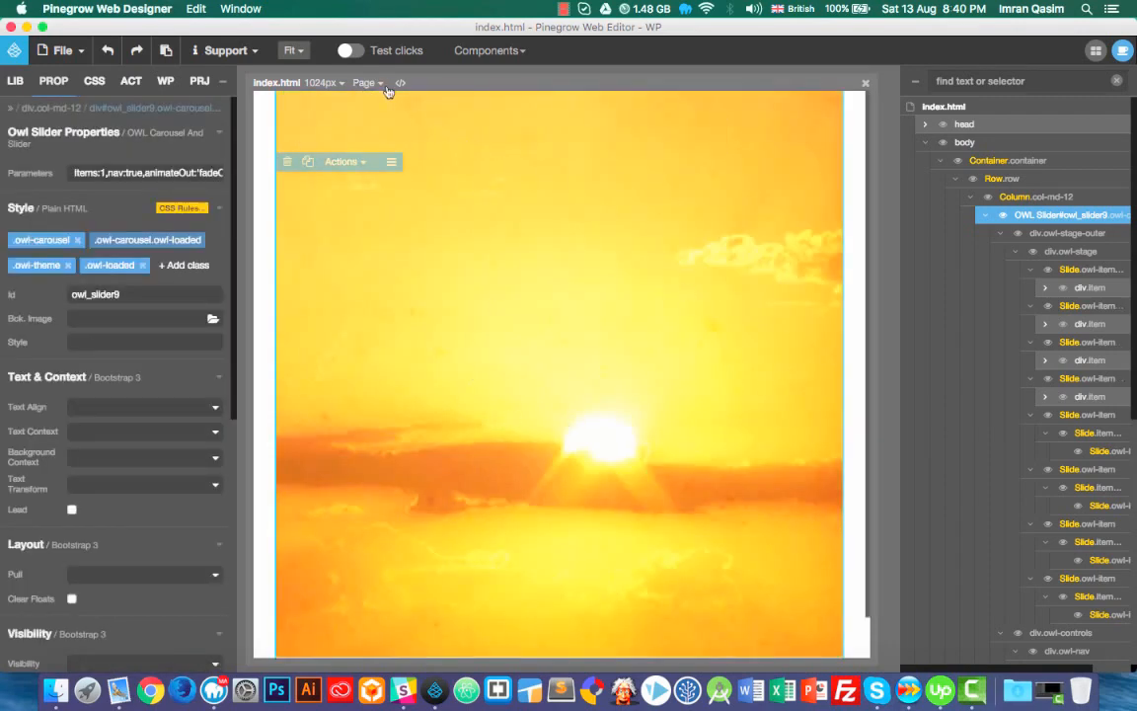
# Preview the page in the browser and advance through the slider's images to examine the fade transition
pyautogui.click(376, 85)
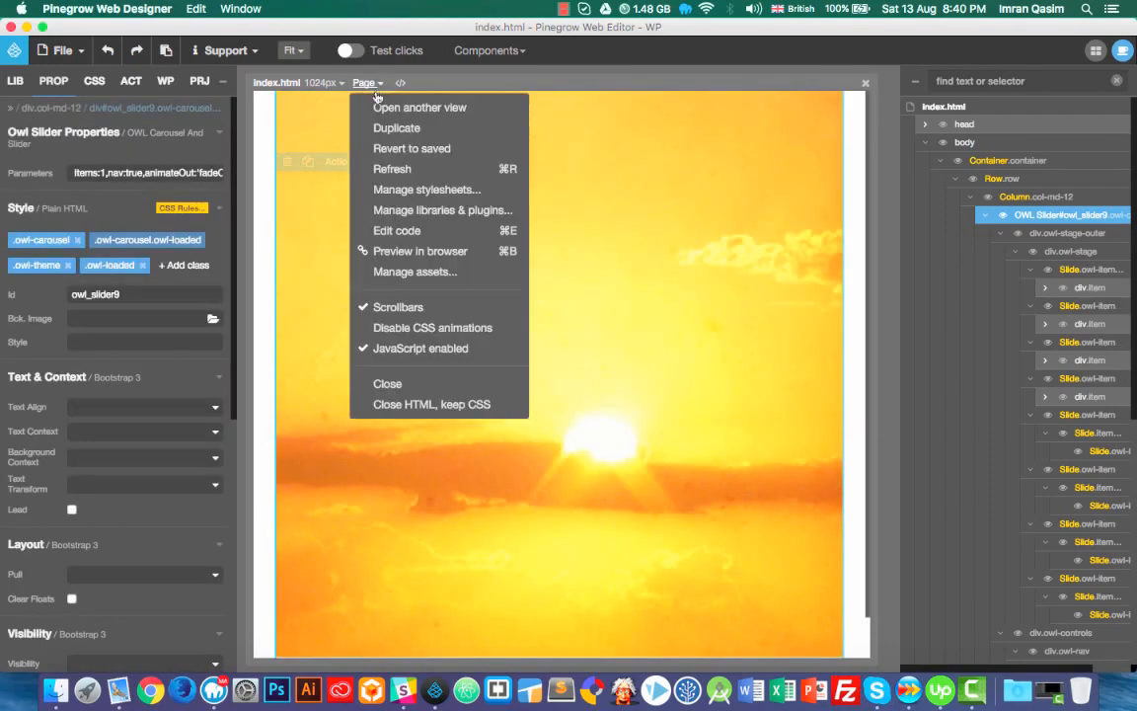
pyautogui.click(420, 251)
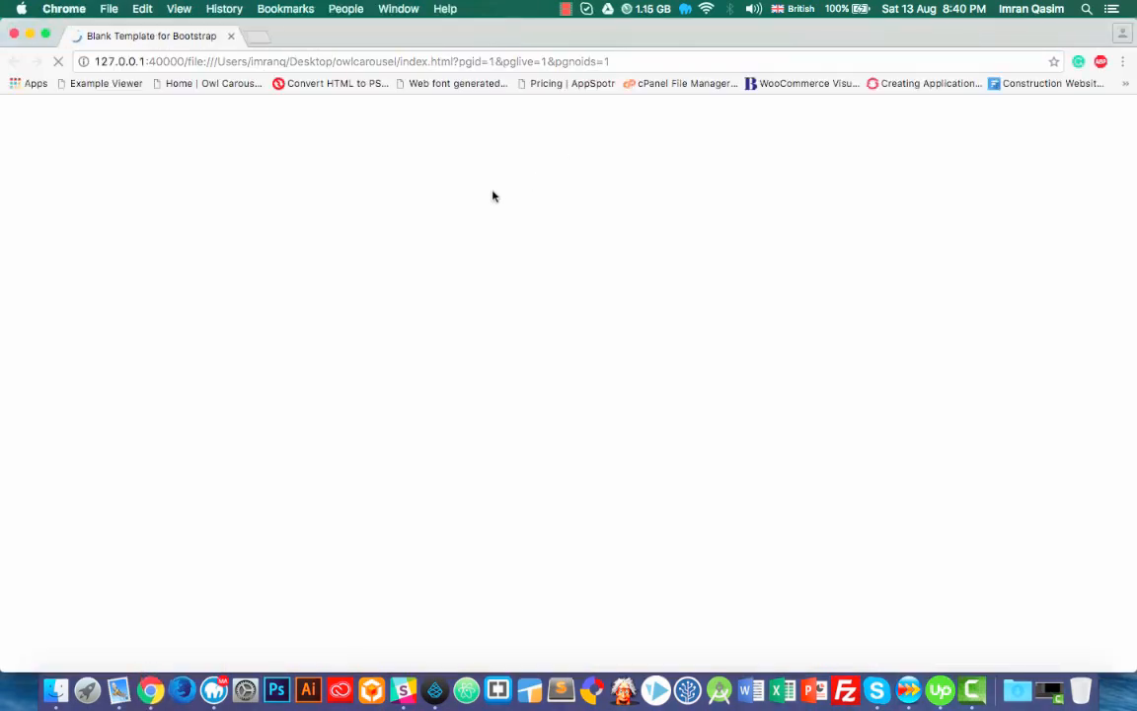
pyautogui.scroll(-5, 566, 456)
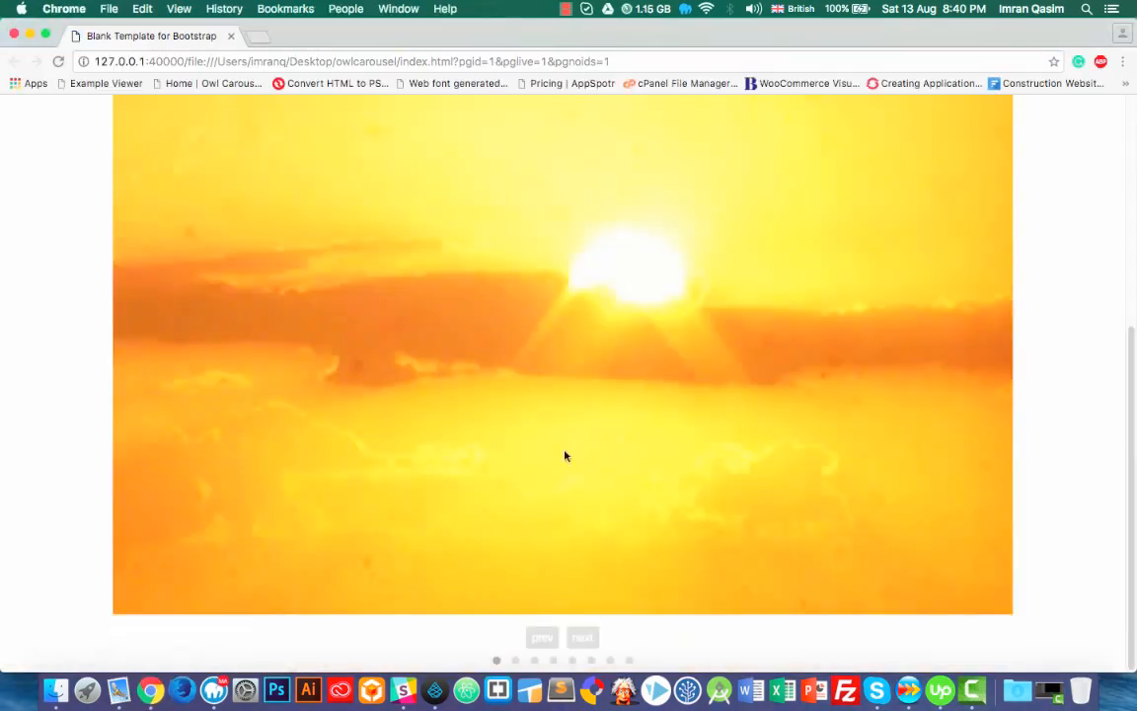
pyautogui.click(583, 639)
pyautogui.click(583, 638)
pyautogui.click(583, 638)
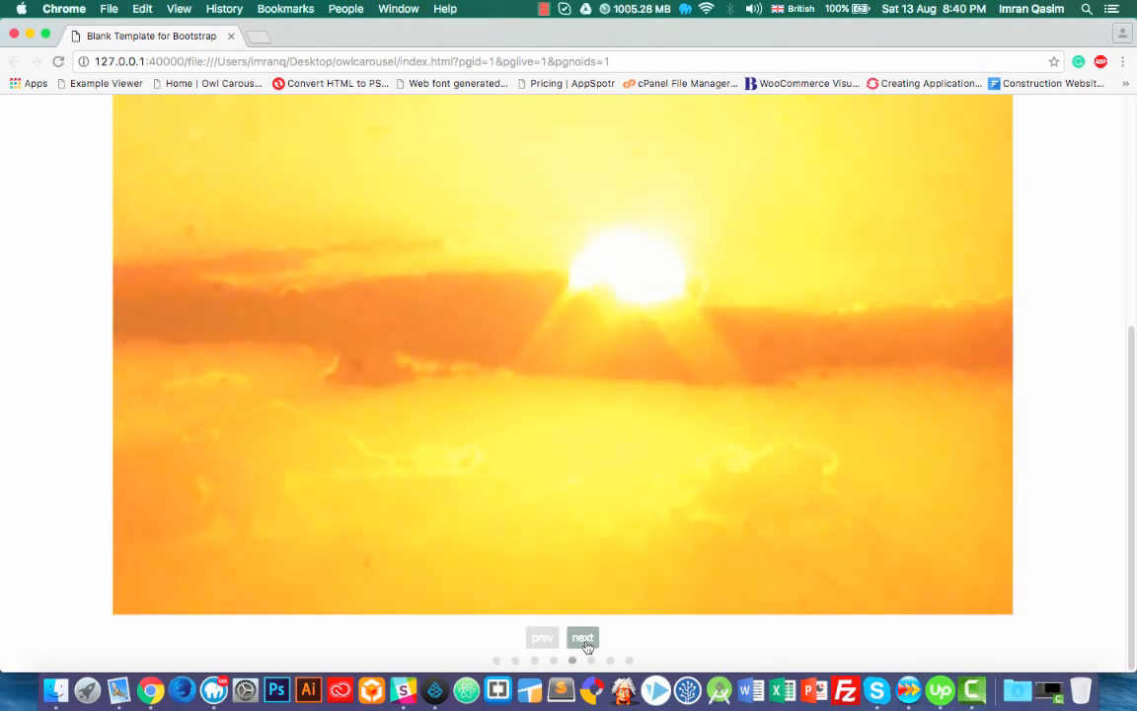
pyautogui.click(583, 639)
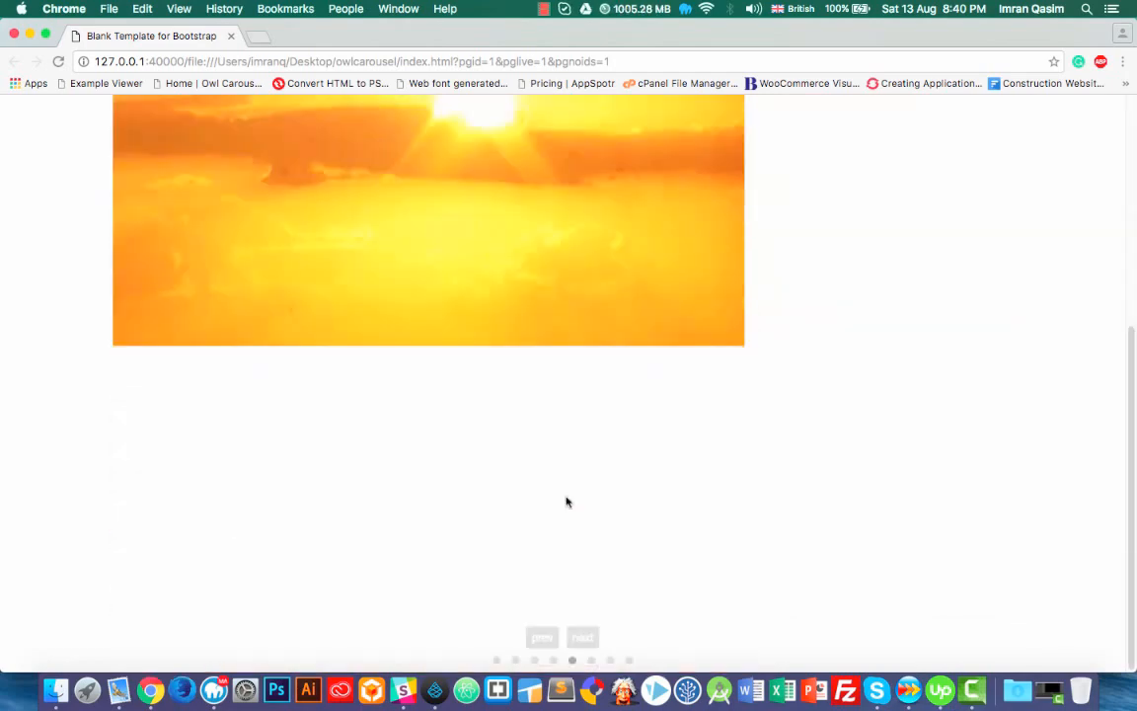
pyautogui.click(583, 640)
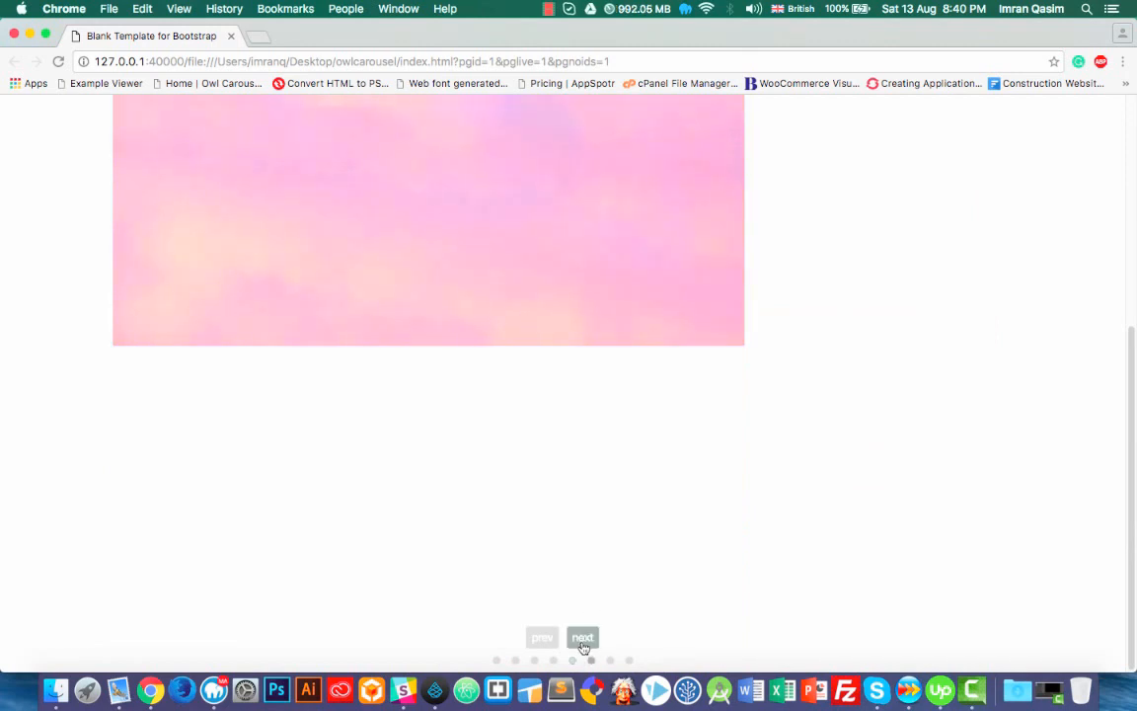
pyautogui.click(583, 639)
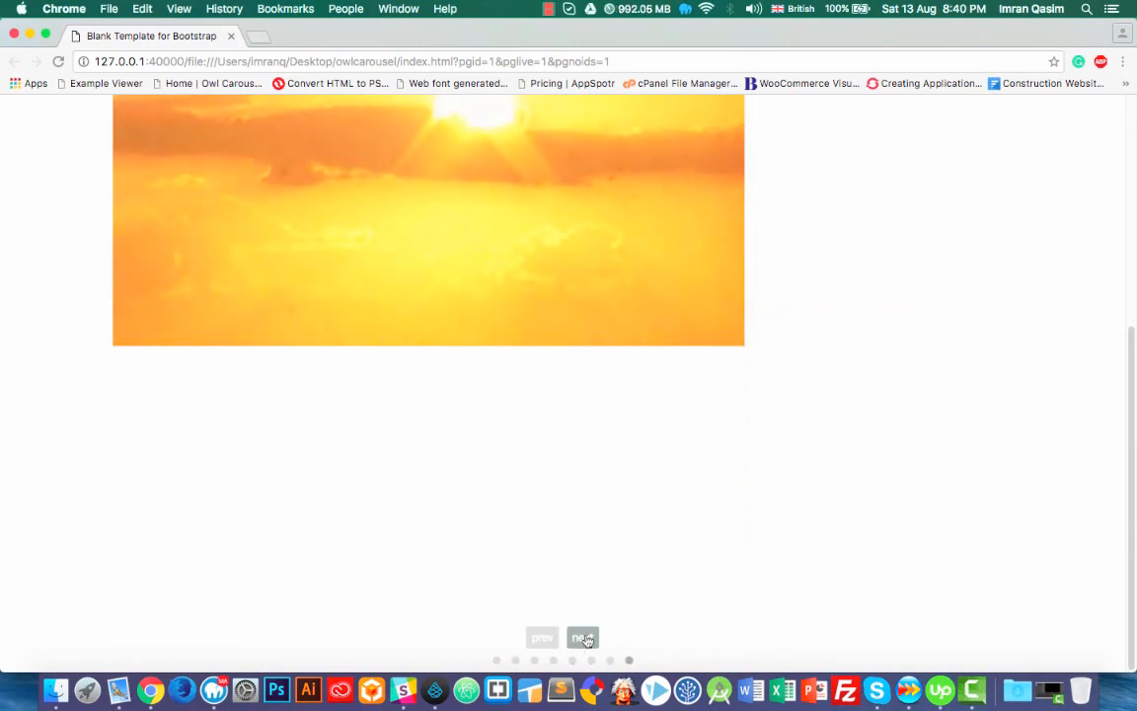
pyautogui.click(583, 639)
# Go back through several slides in the browser preview and return to Pinegrow
pyautogui.click(548, 640)
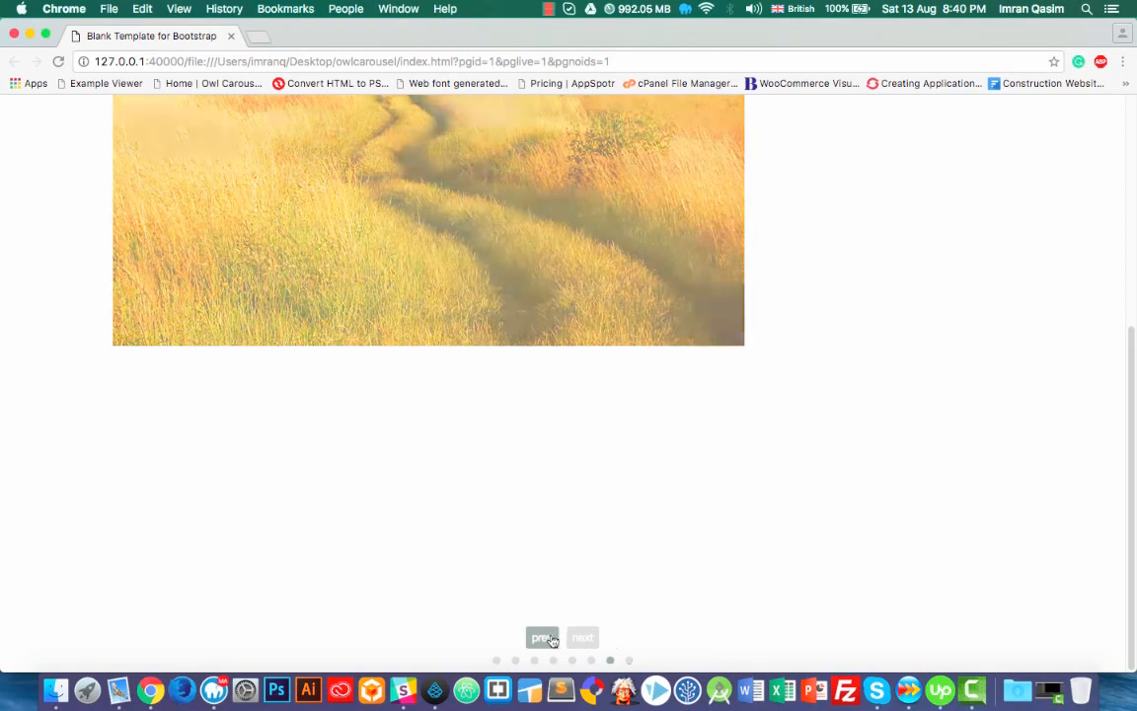
pyautogui.click(551, 640)
pyautogui.click(551, 639)
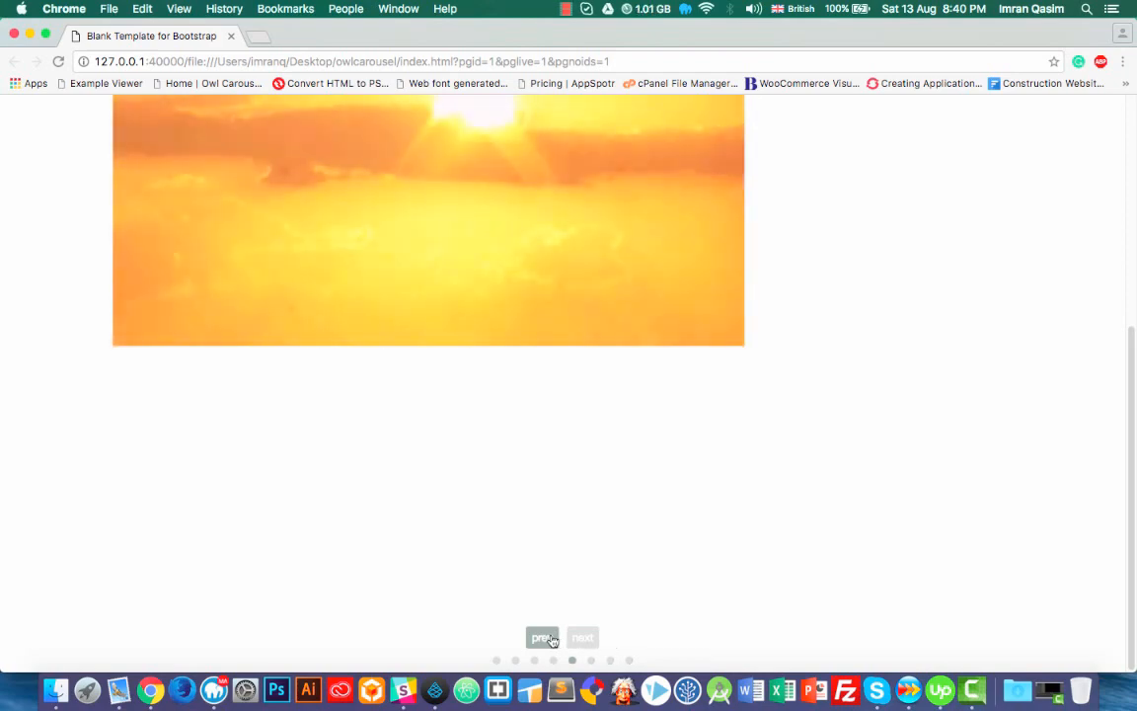
pyautogui.click(551, 640)
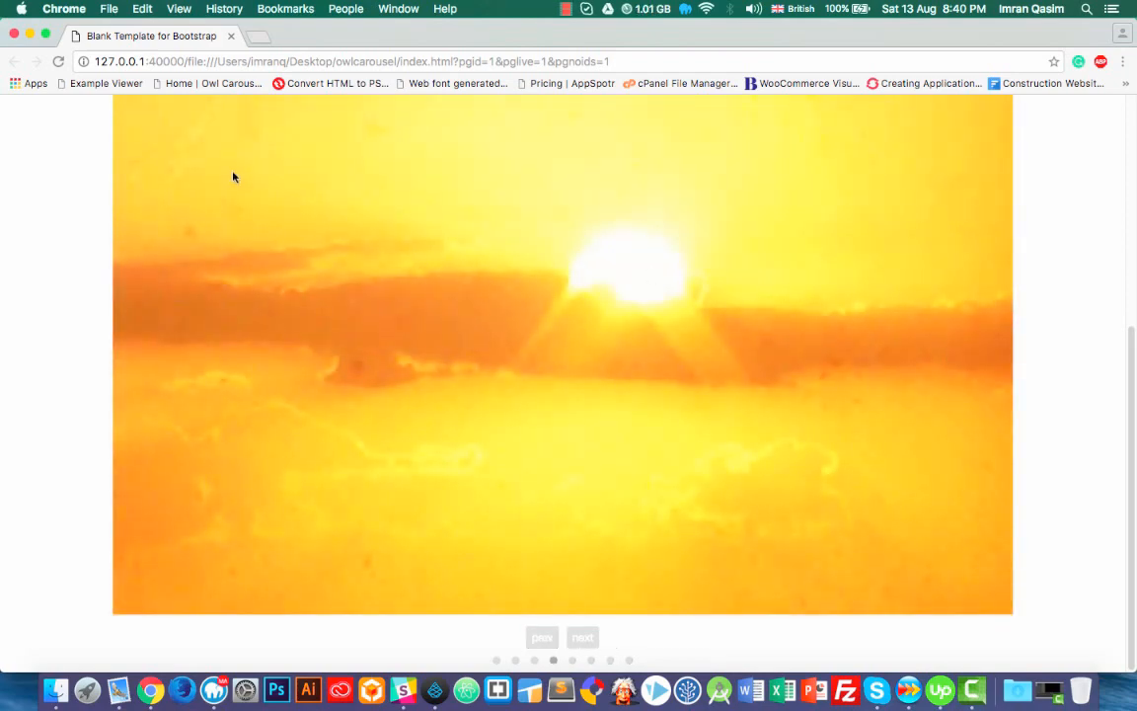
pyautogui.click(61, 8)
pyautogui.click(99, 232)
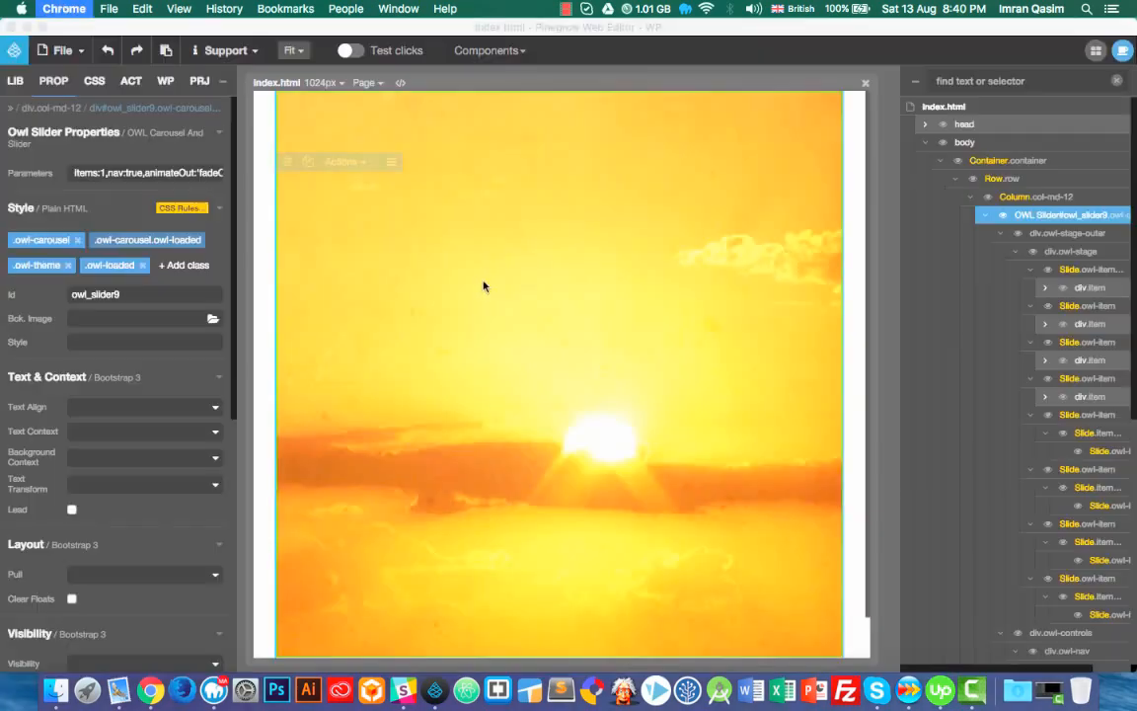
# Open the page's HTML code and remove the owl-item class from the outer div of the first added slide
pyautogui.click(375, 82)
pyautogui.click(399, 231)
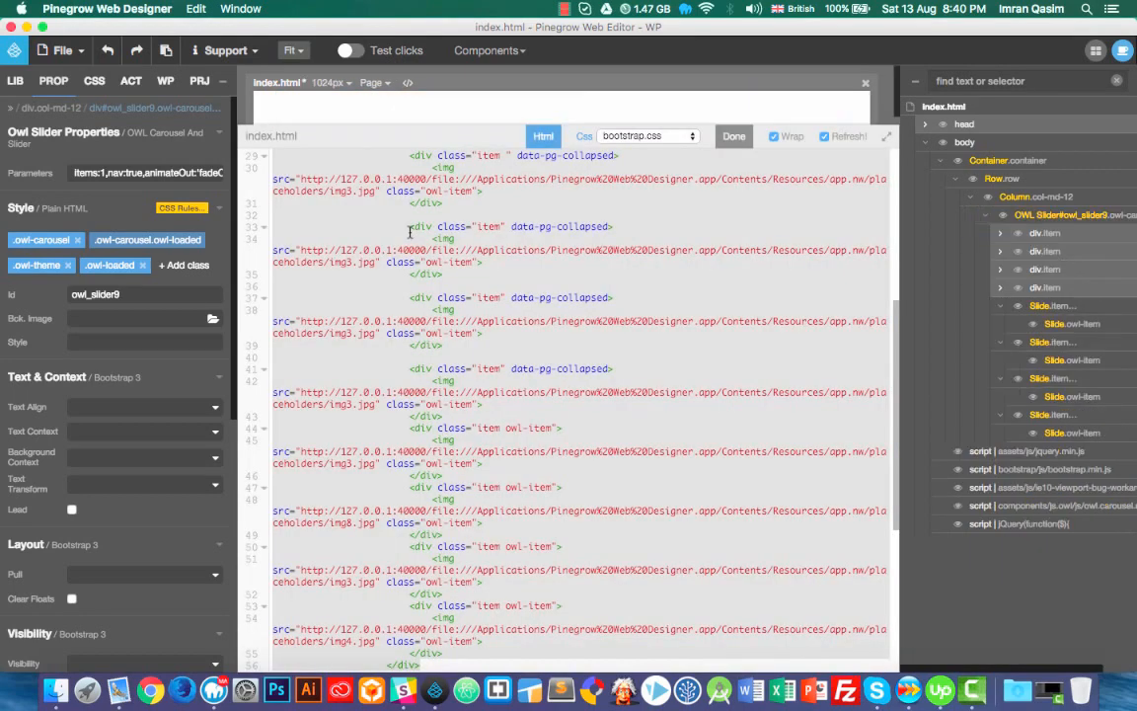
pyautogui.click(1033, 310)
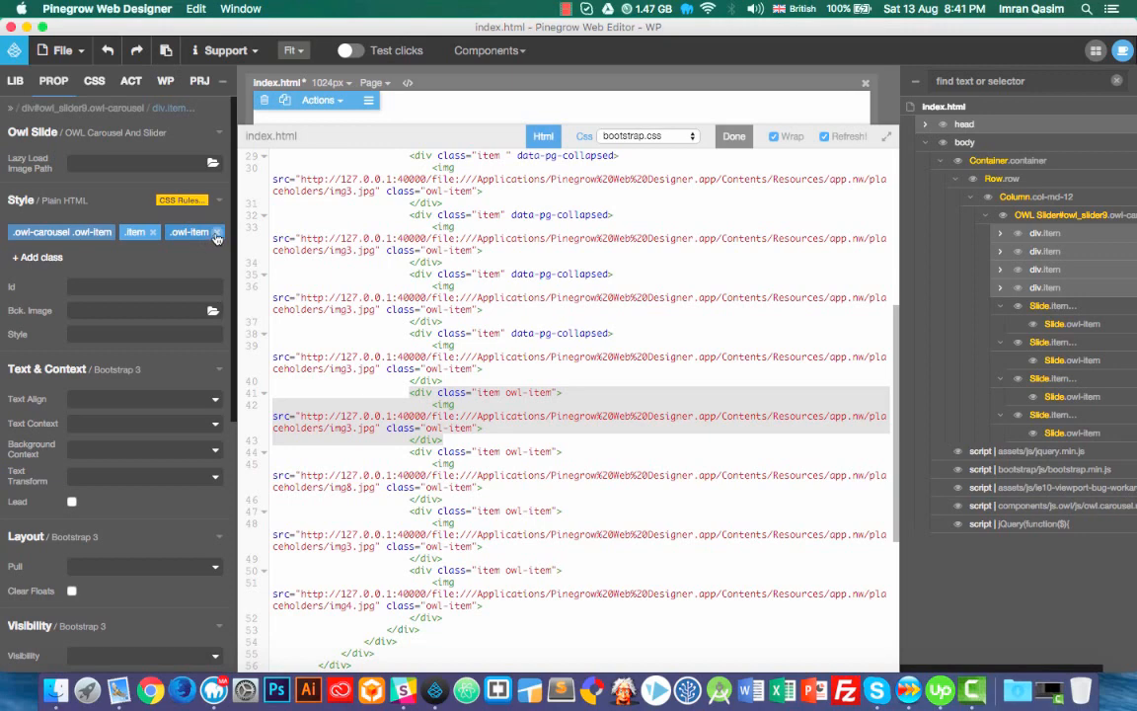
pyautogui.click(216, 233)
pyautogui.click(1050, 306)
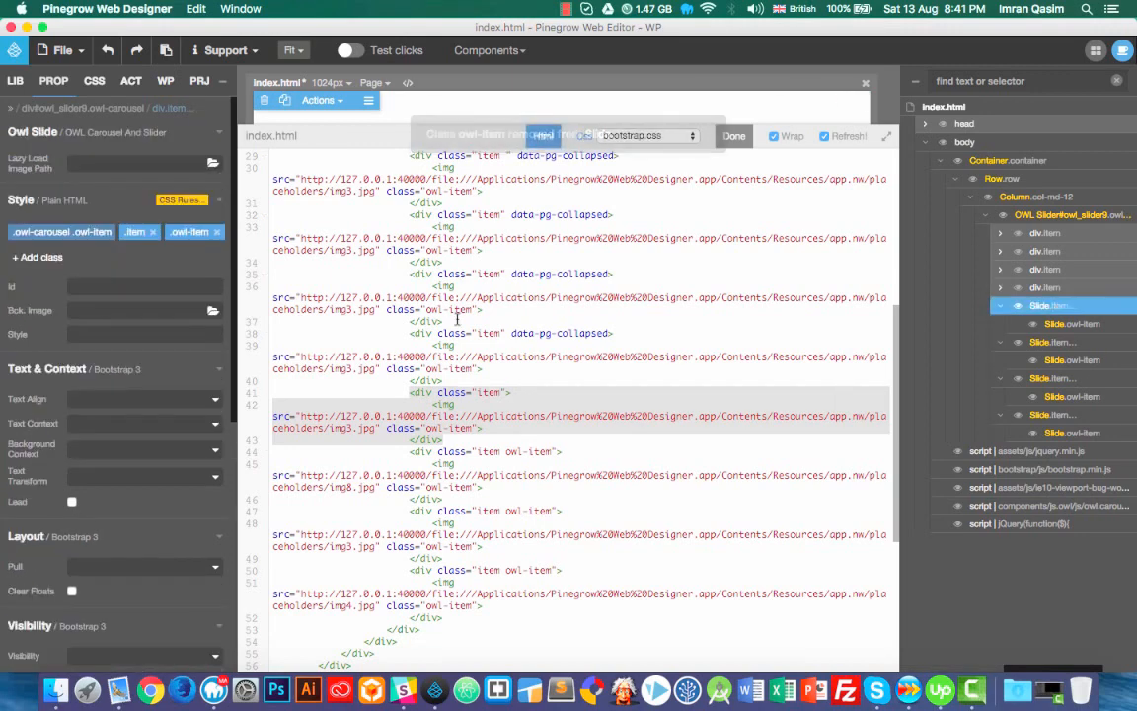
# Remove the owl-item class from the outer divs of the remaining three added slides, keeping only the item class
pyautogui.click(1050, 342)
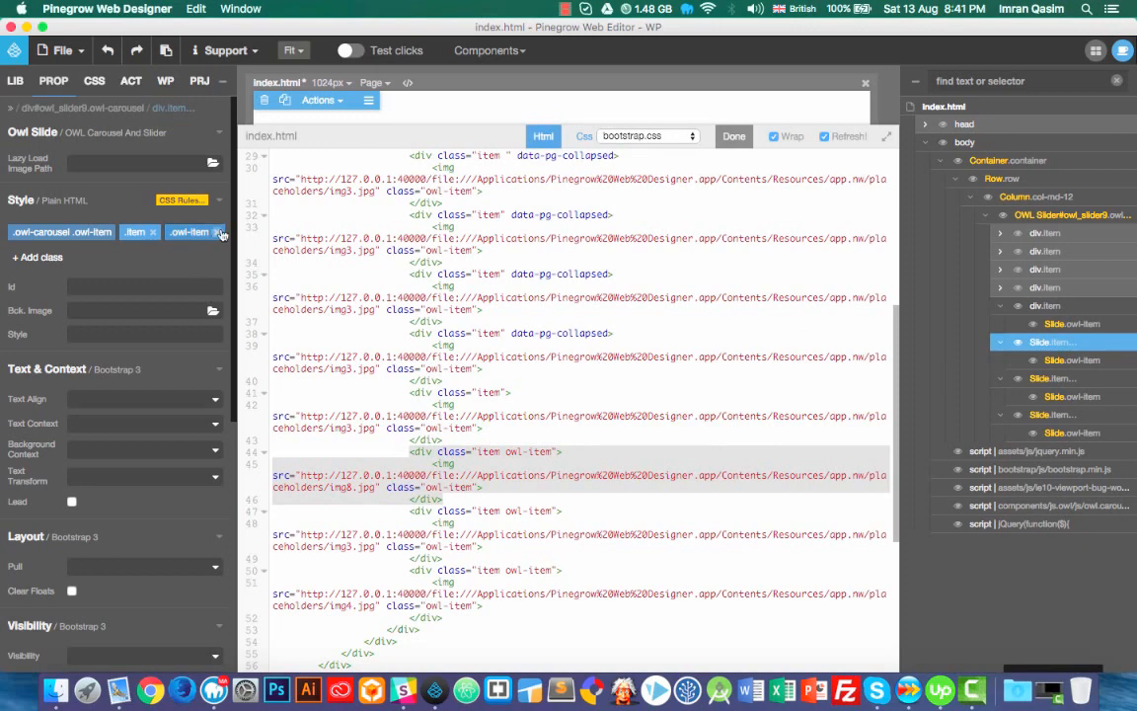
pyautogui.click(216, 233)
pyautogui.click(1084, 378)
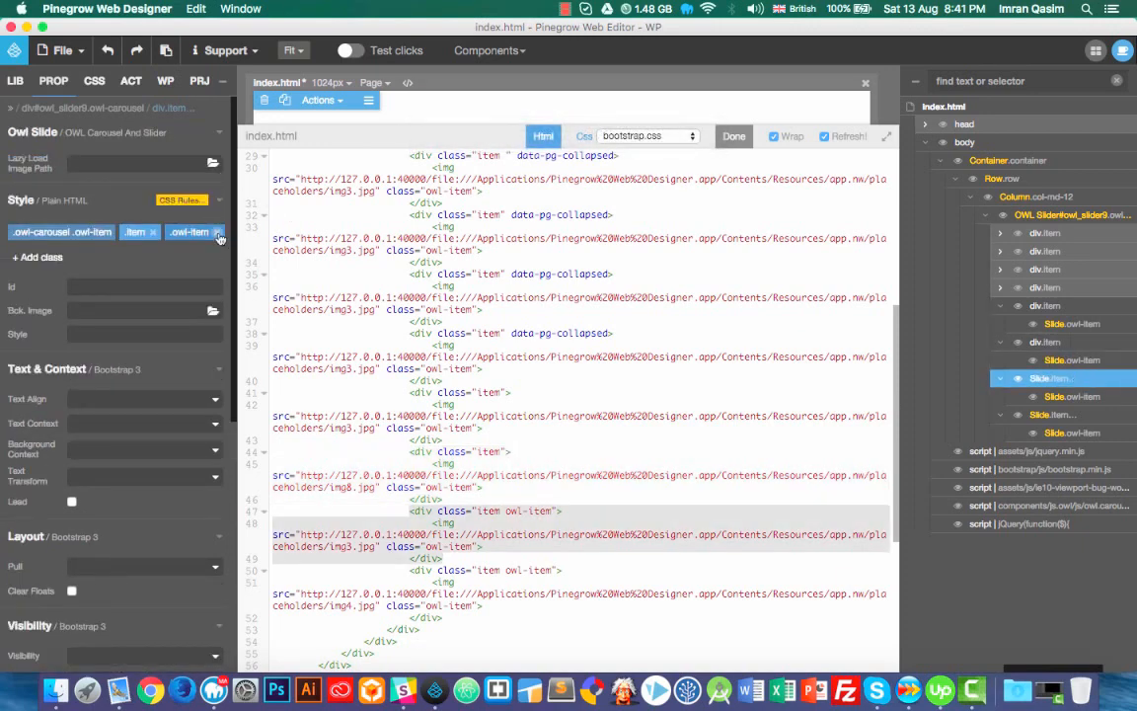
pyautogui.click(216, 232)
pyautogui.click(1051, 414)
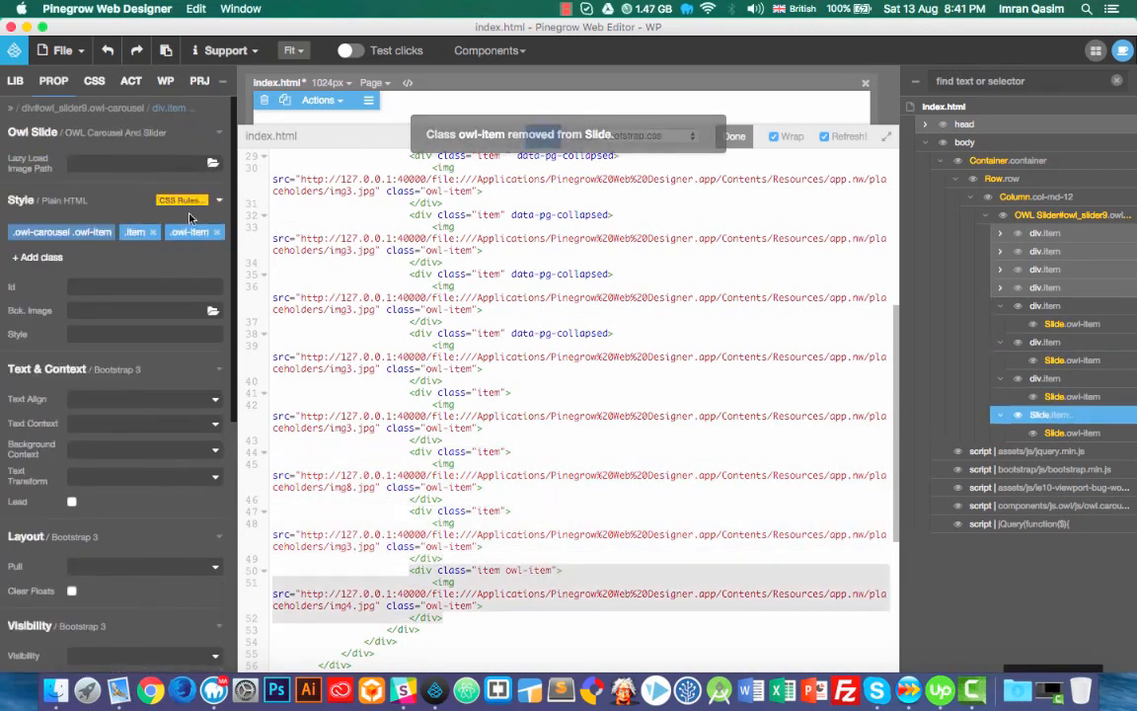
pyautogui.click(216, 232)
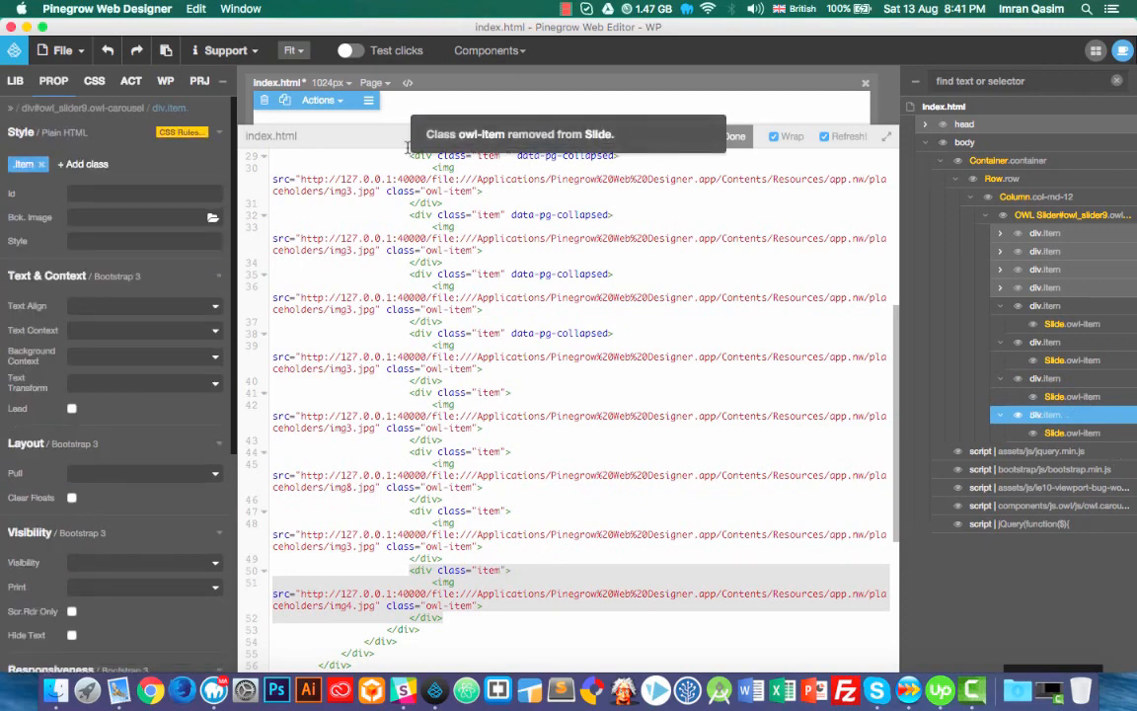
# Save all files and close the page's HTML code editor
pyautogui.click(63, 50)
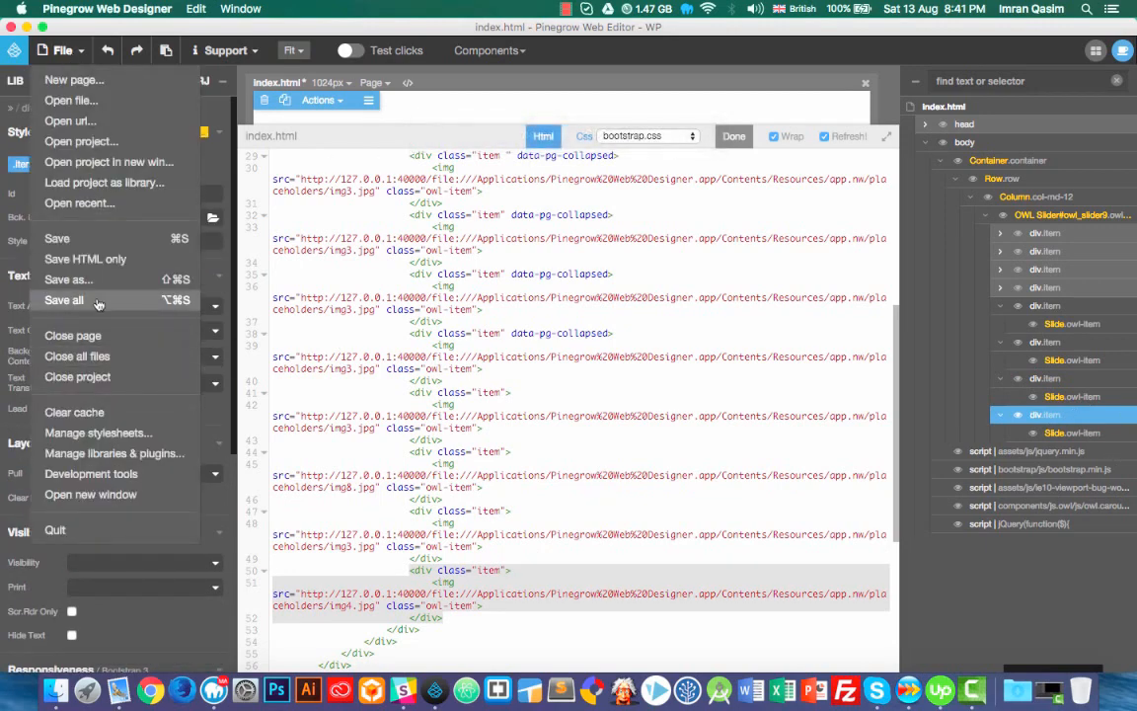
pyautogui.click(96, 272)
pyautogui.click(365, 84)
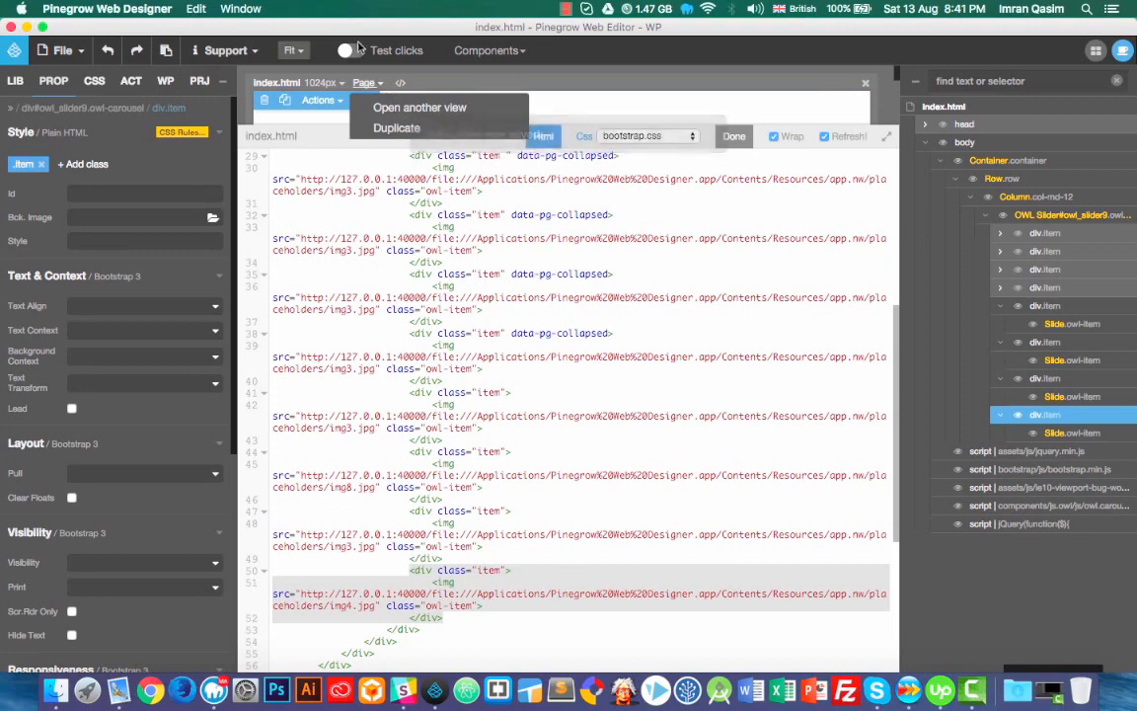
pyautogui.click(734, 136)
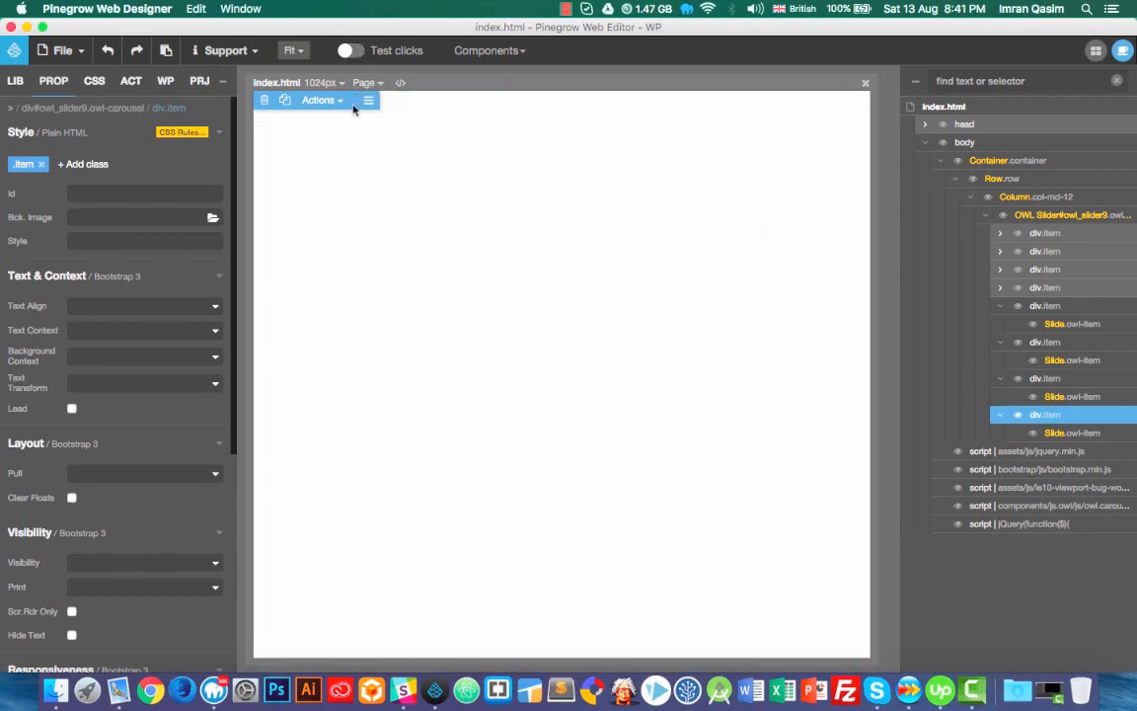
# Preview the page in the browser and advance to the last slide to check the fade transition with the corrected classes
pyautogui.click(363, 84)
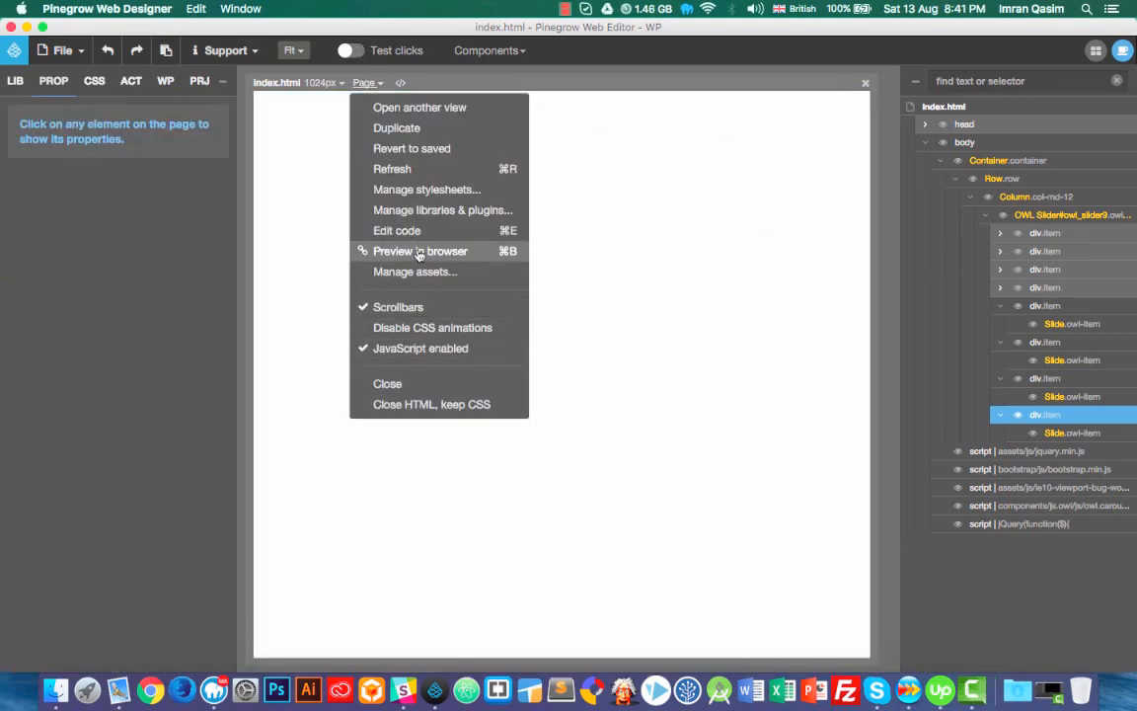
pyautogui.click(385, 251)
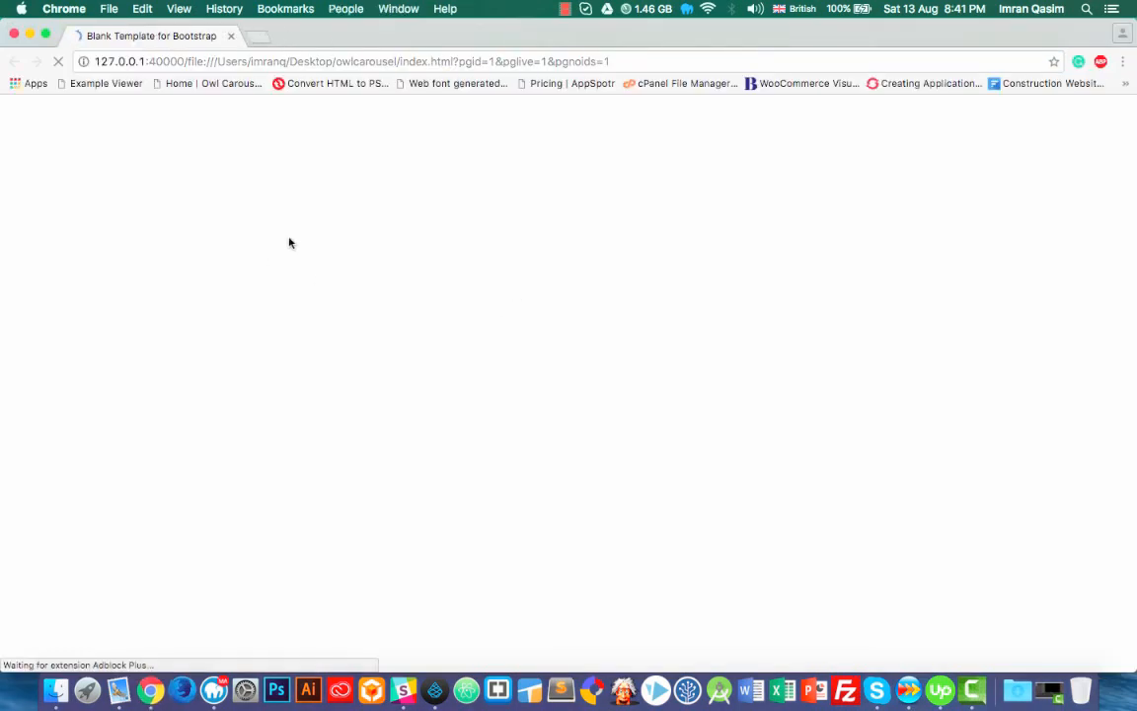
pyautogui.scroll(-5, 482, 311)
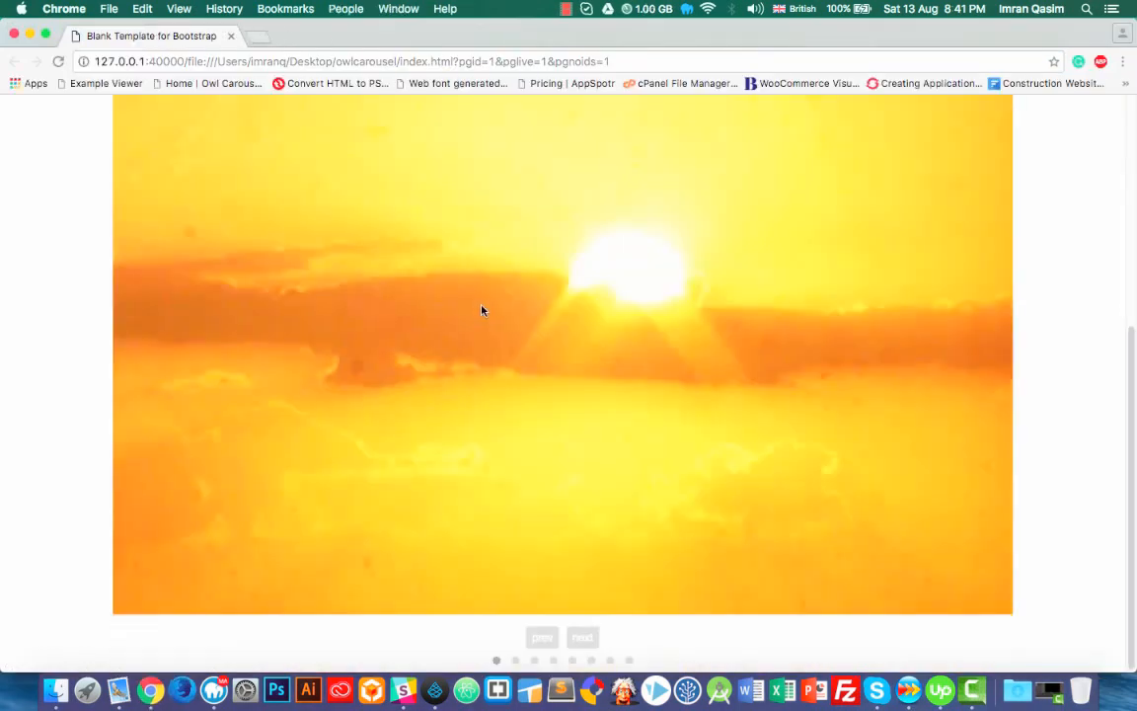
pyautogui.click(584, 639)
pyautogui.click(584, 639)
pyautogui.click(584, 639)
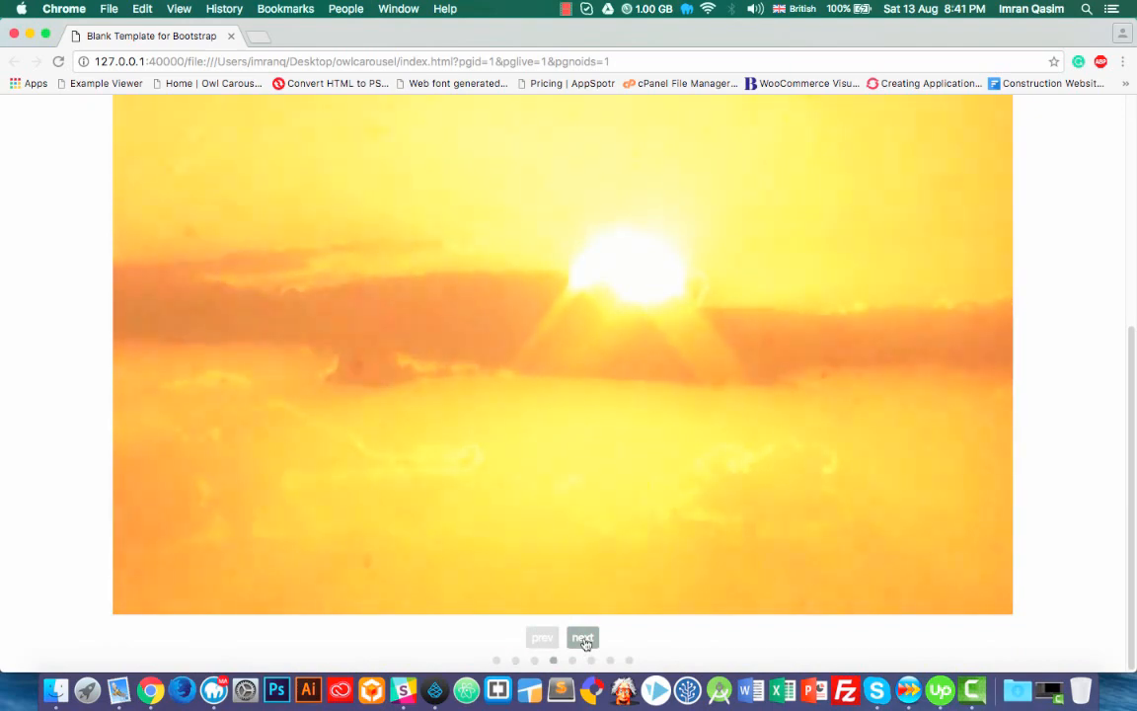
pyautogui.click(584, 638)
pyautogui.click(583, 638)
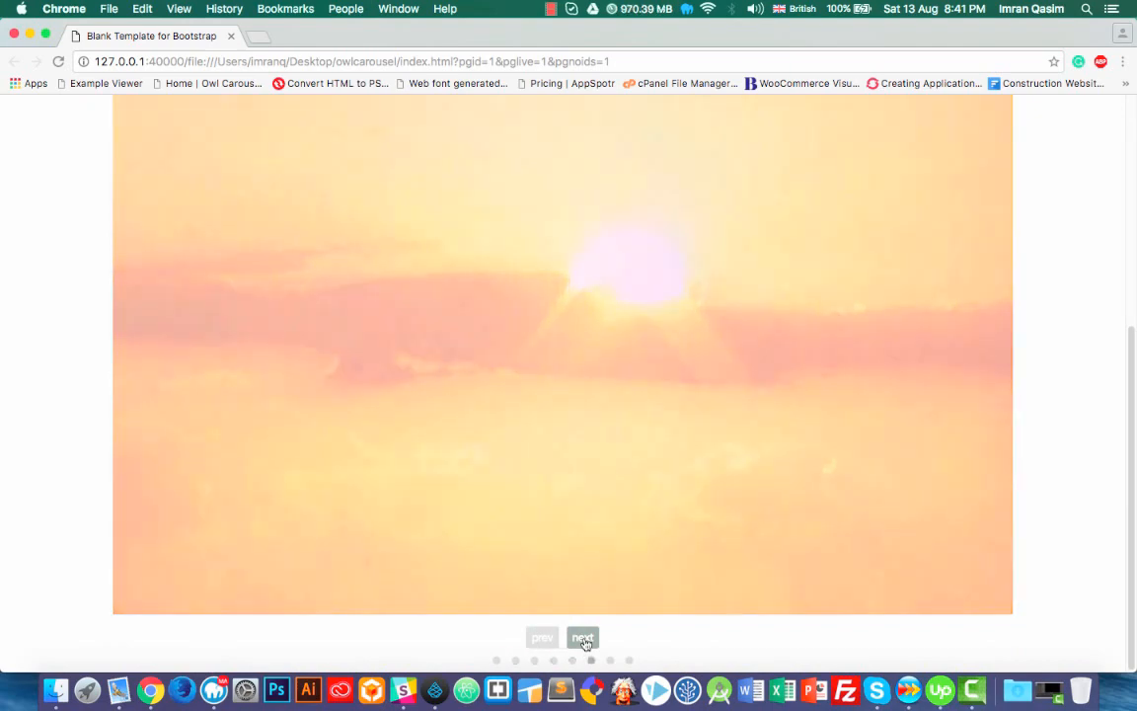
pyautogui.click(583, 638)
pyautogui.click(584, 638)
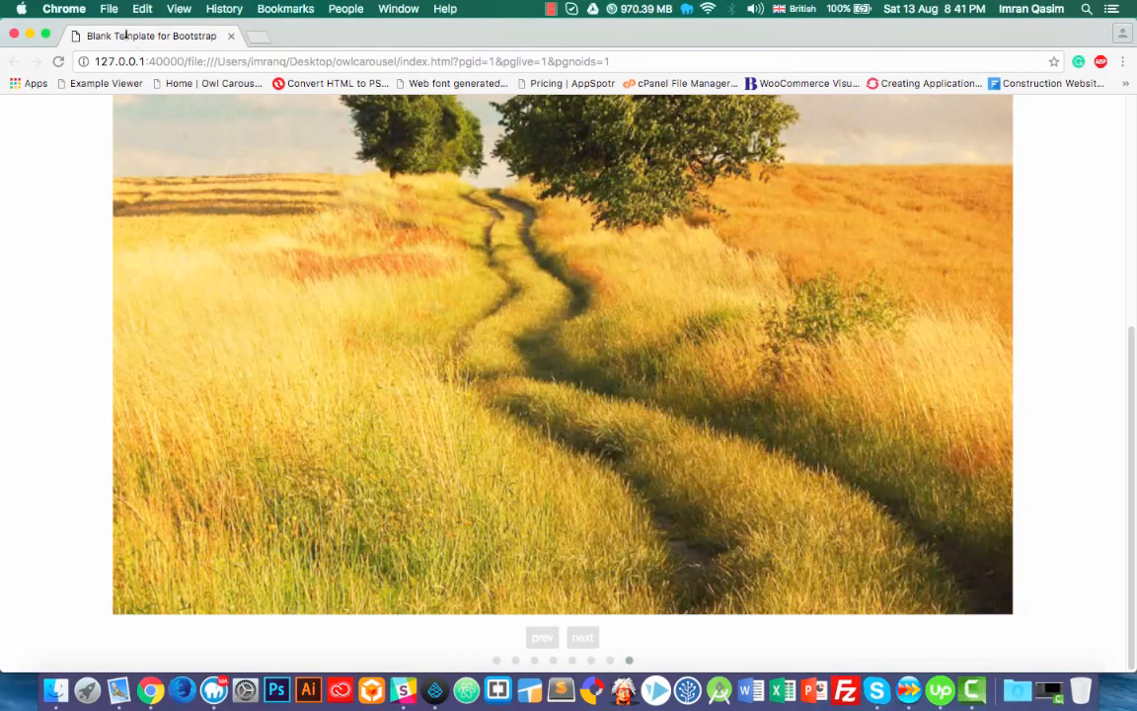
# Open a new browser tab, search for "animate css" and go to the Animate.css website
pyautogui.click(61, 8)
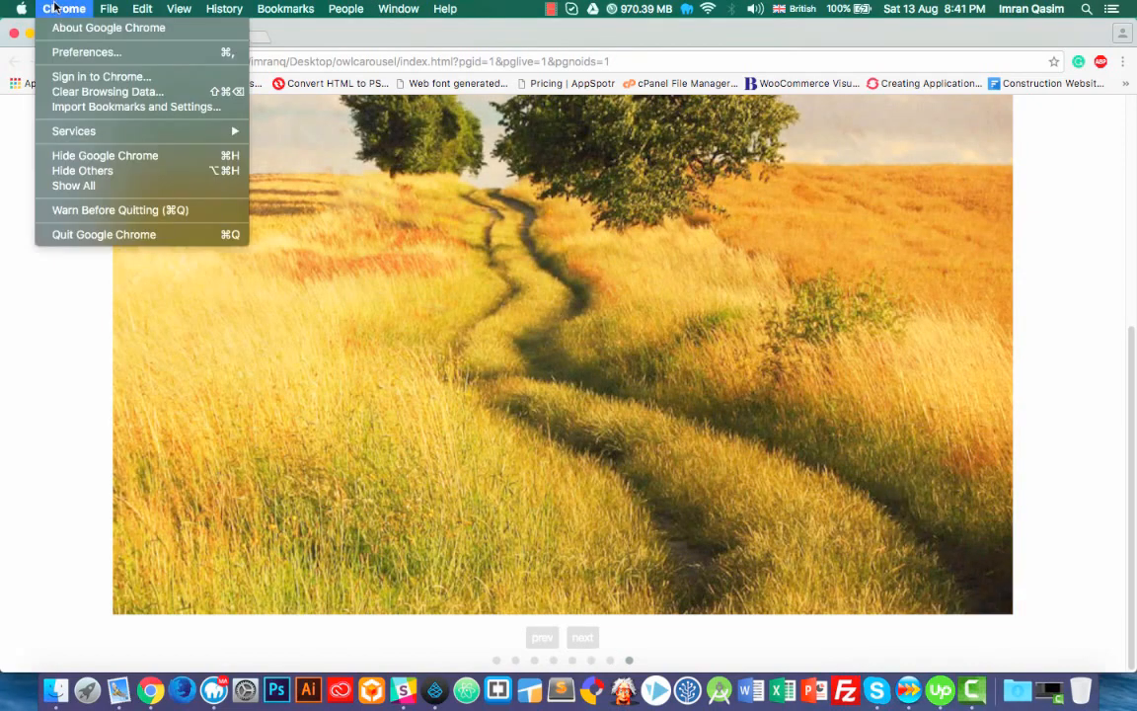
pyautogui.click(61, 8)
pyautogui.click(254, 39)
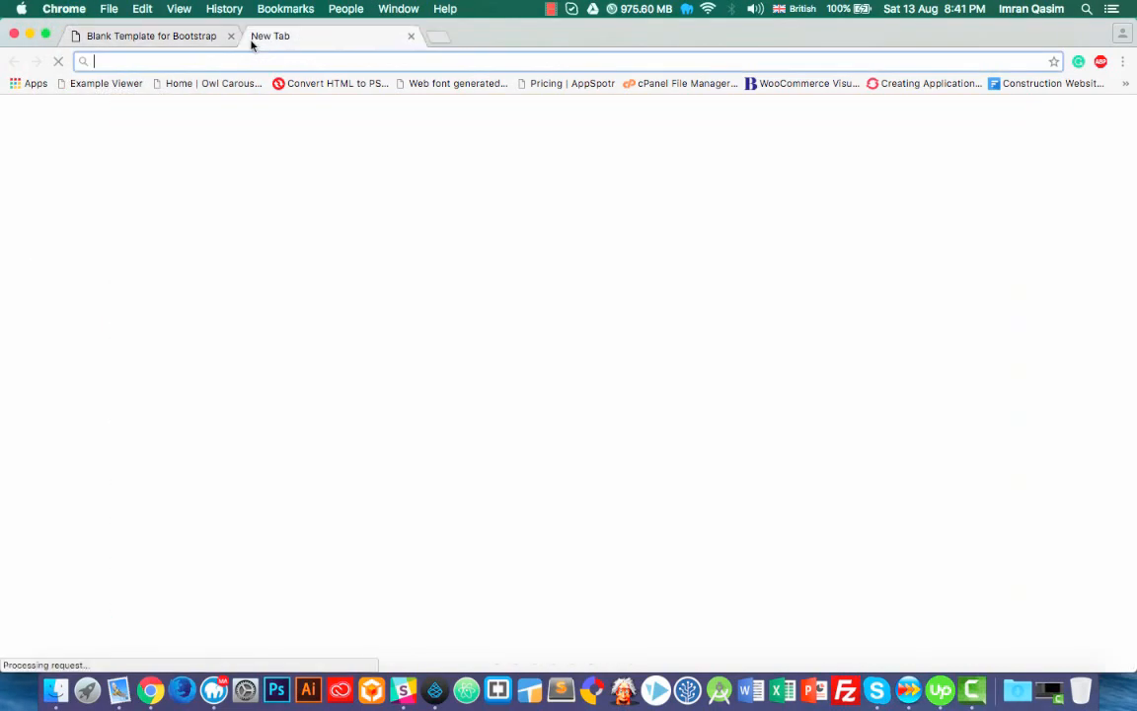
pyautogui.write('animate css')
pyautogui.press('Return')
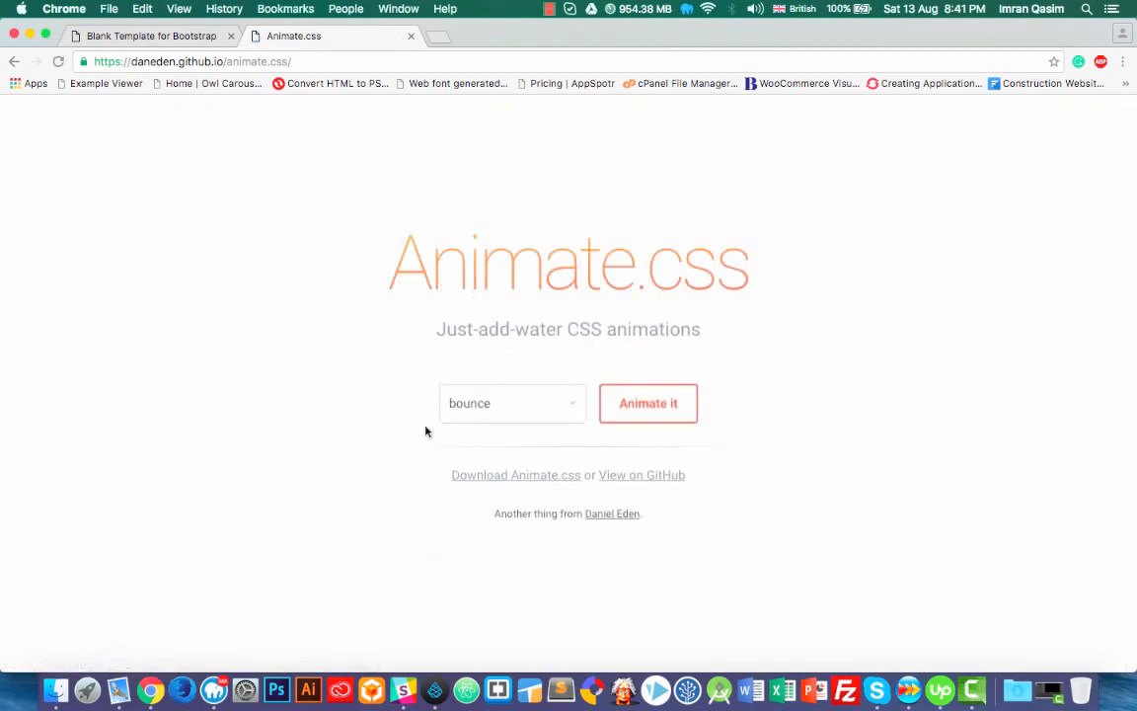
# Browse the available Animate.css animations and play the zoomIn effect on the demo page
pyautogui.click(579, 404)
pyautogui.scroll(-10, 563, 464)
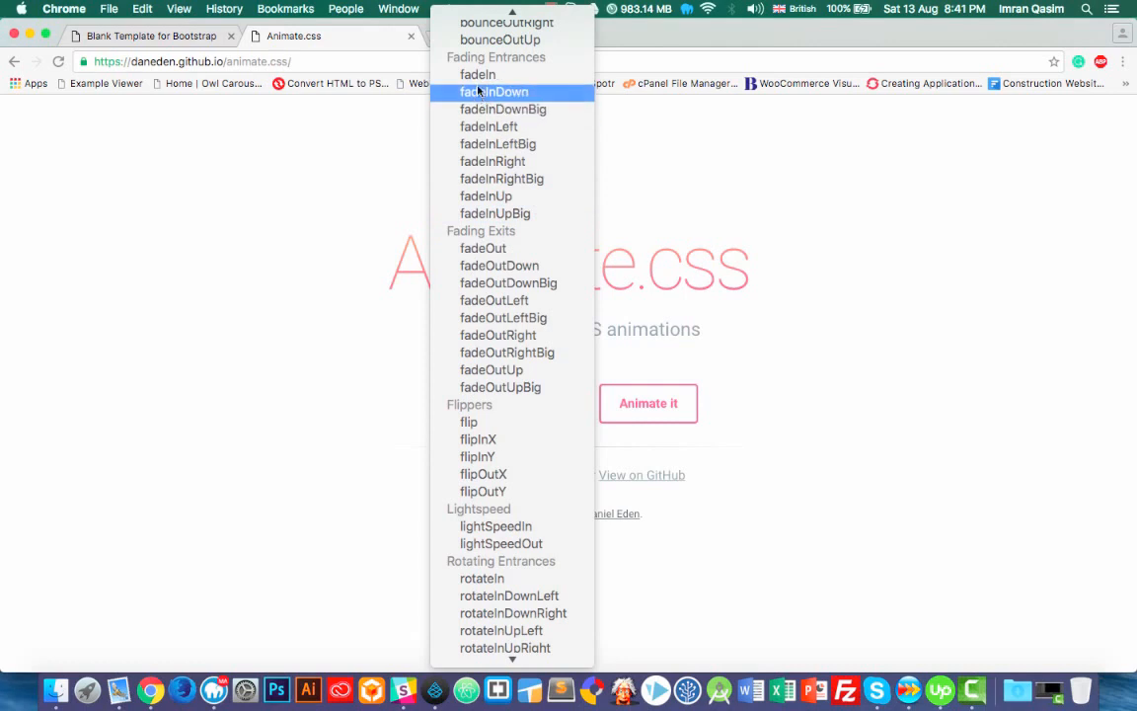
pyautogui.scroll(-5, 520, 241)
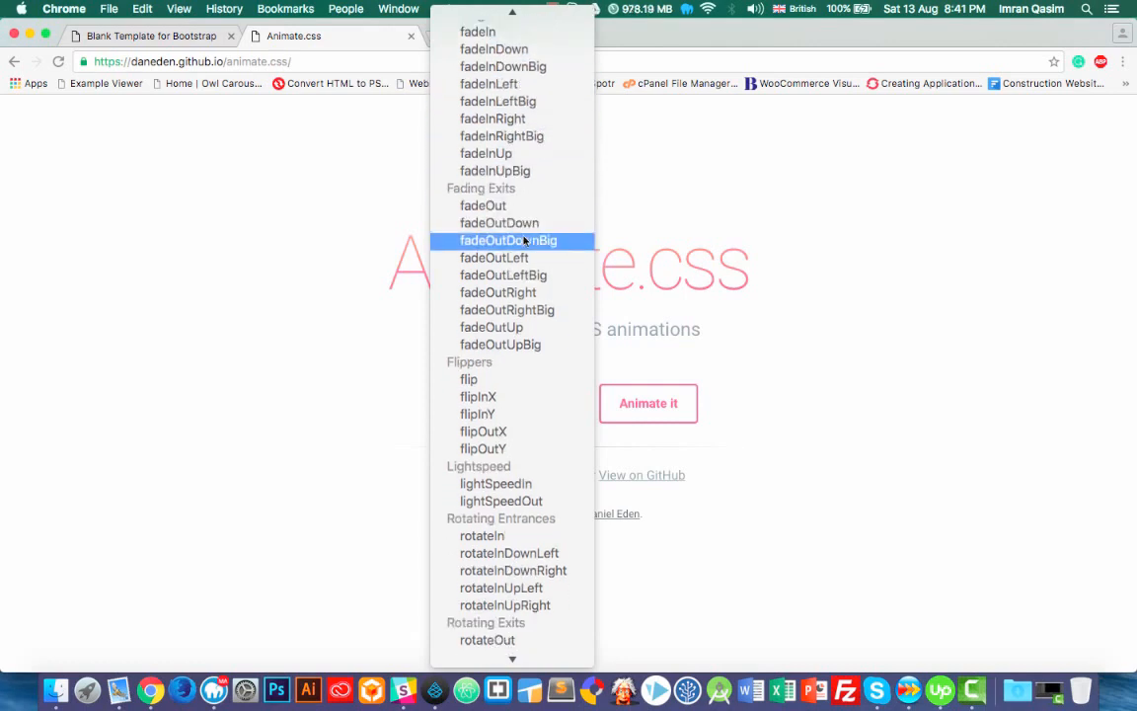
pyautogui.scroll(-10, 541, 404)
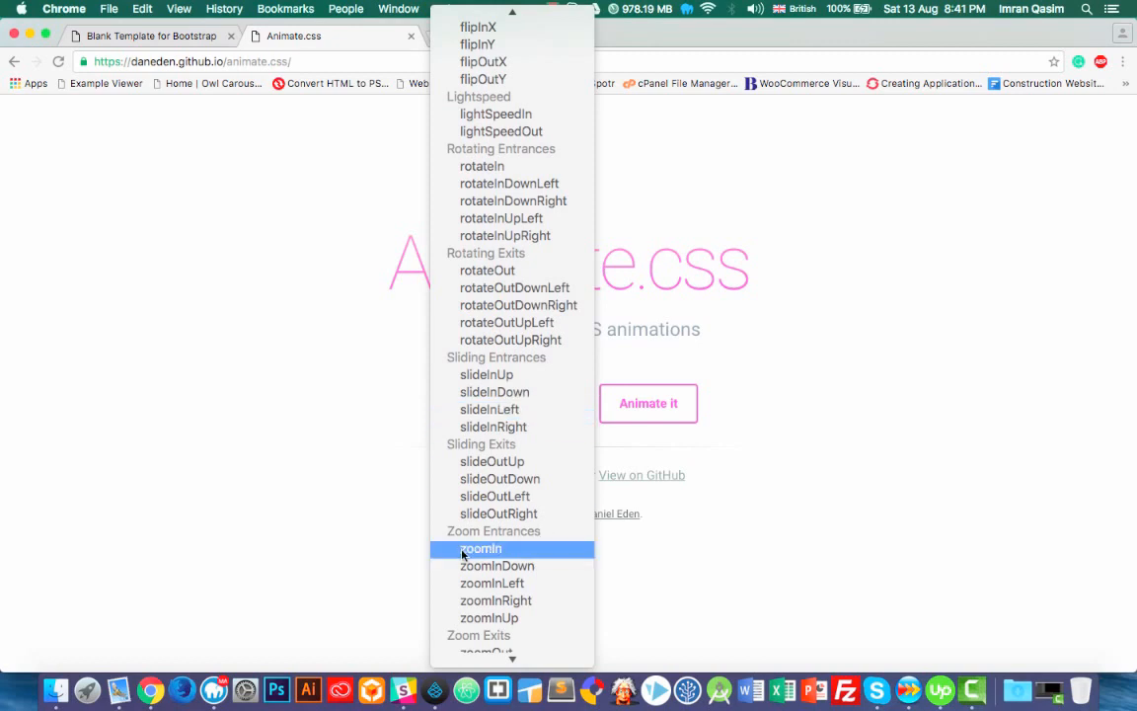
pyautogui.click(488, 551)
pyautogui.click(635, 413)
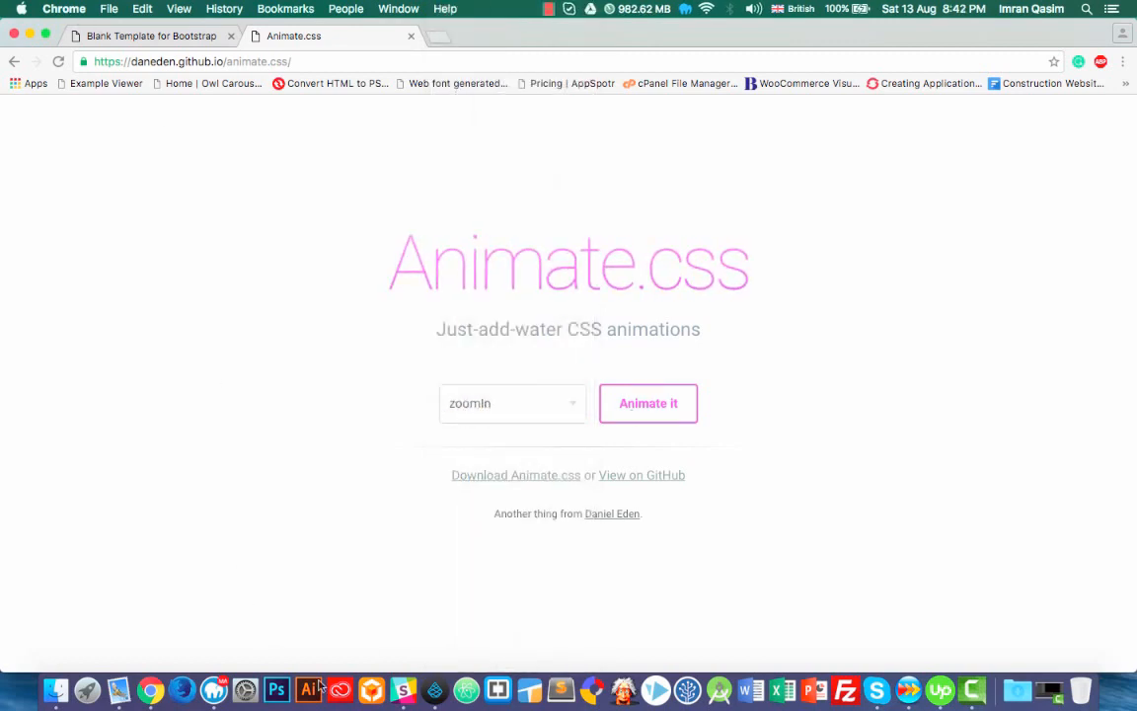
# Switch to Pinegrow, set the OWL slider's parameters to animateOut:'zoomOut' and animateIn:'zoomIn', and save all files
pyautogui.click(435, 689)
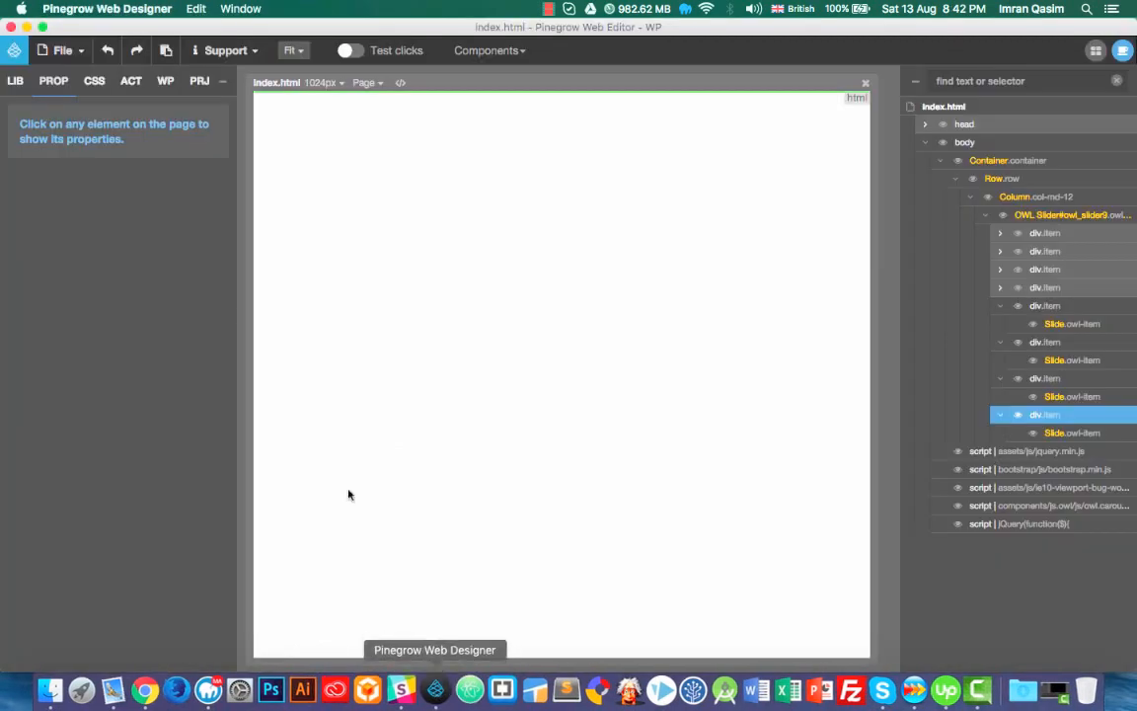
pyautogui.click(1066, 214)
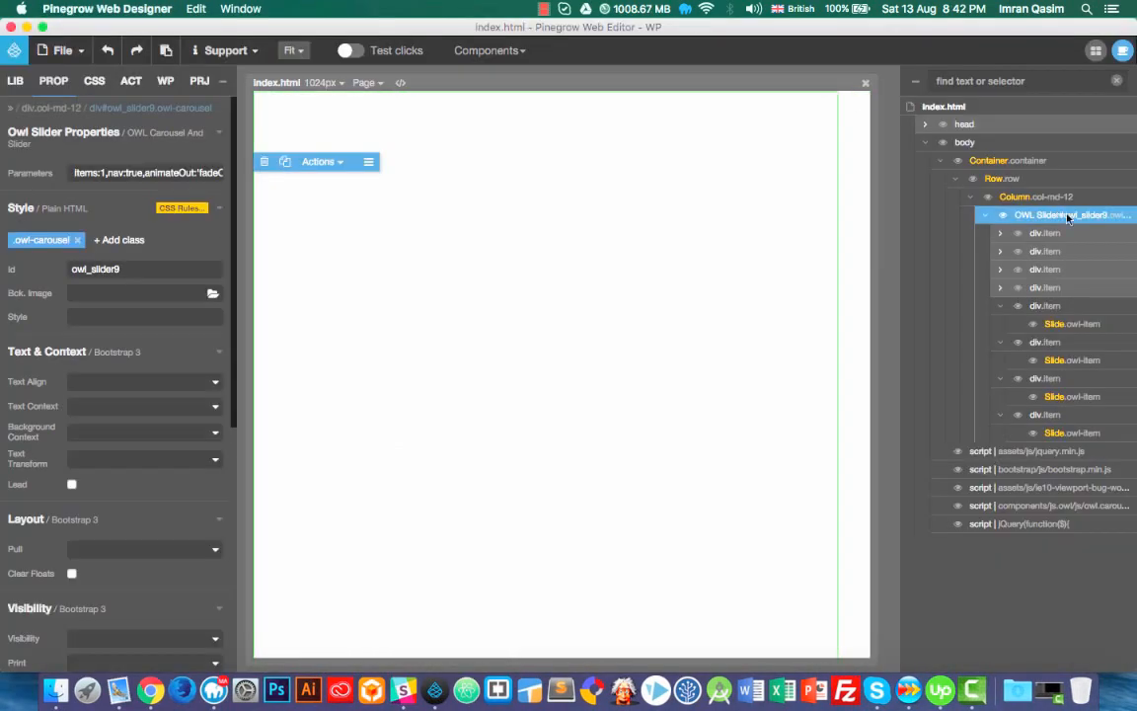
pyautogui.click(146, 173)
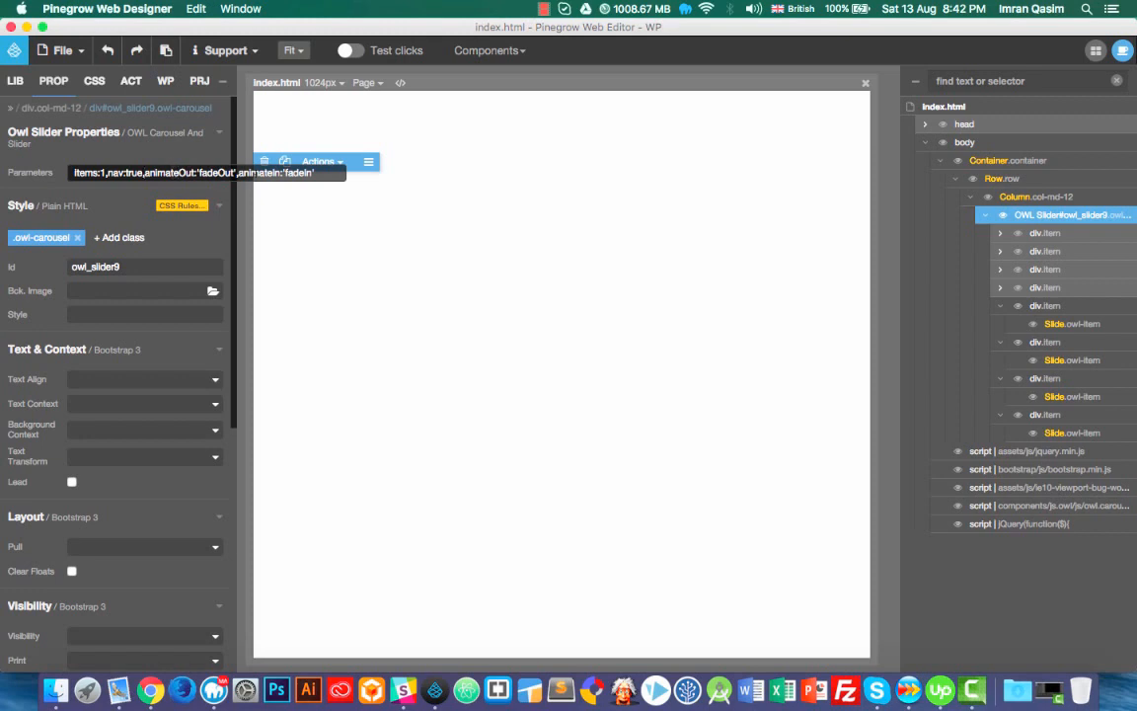
pyautogui.doubleClick(295, 173)
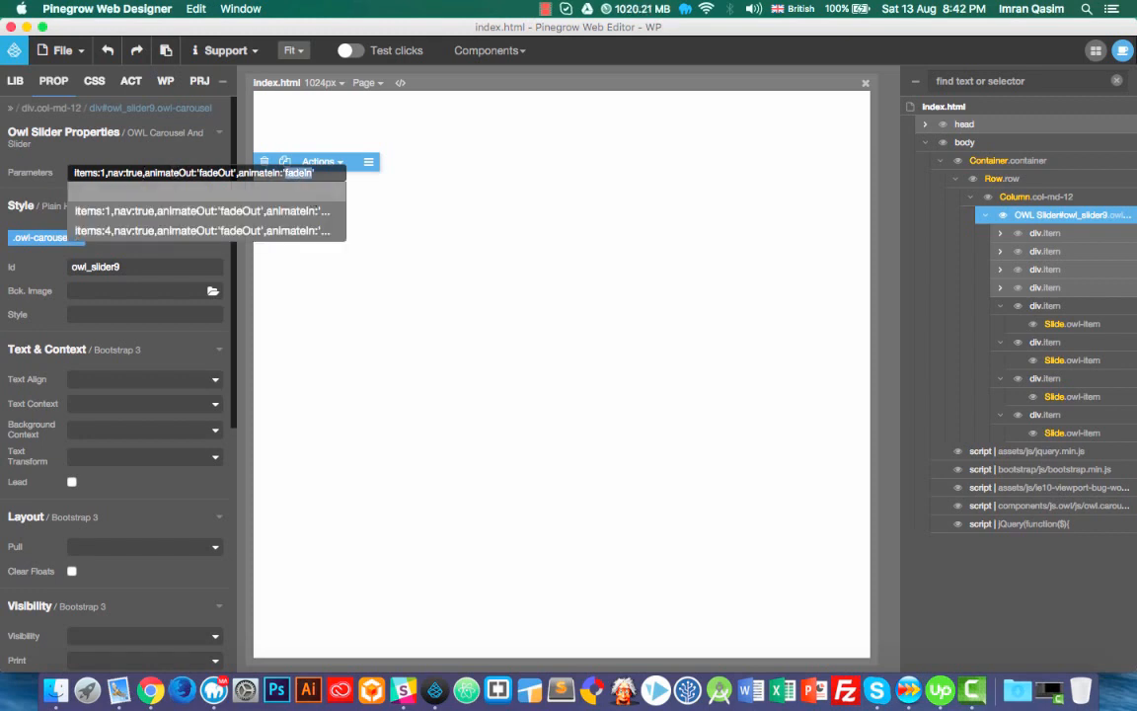
pyautogui.write('zoomI')
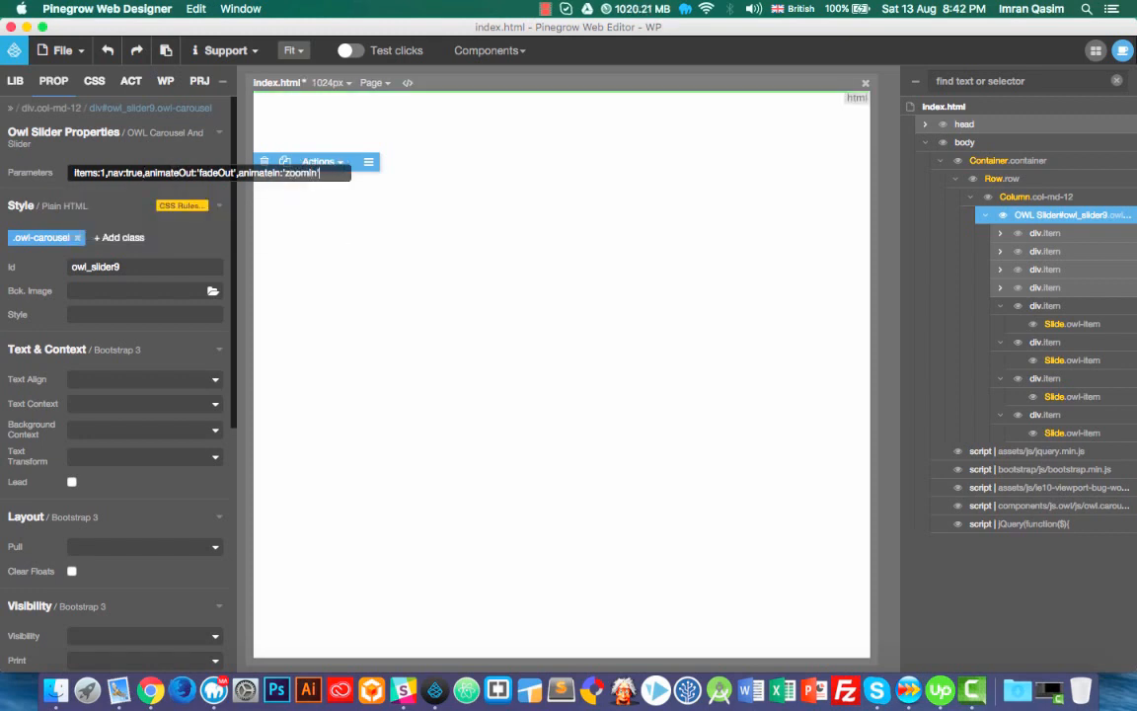
pyautogui.doubleClick(217, 173)
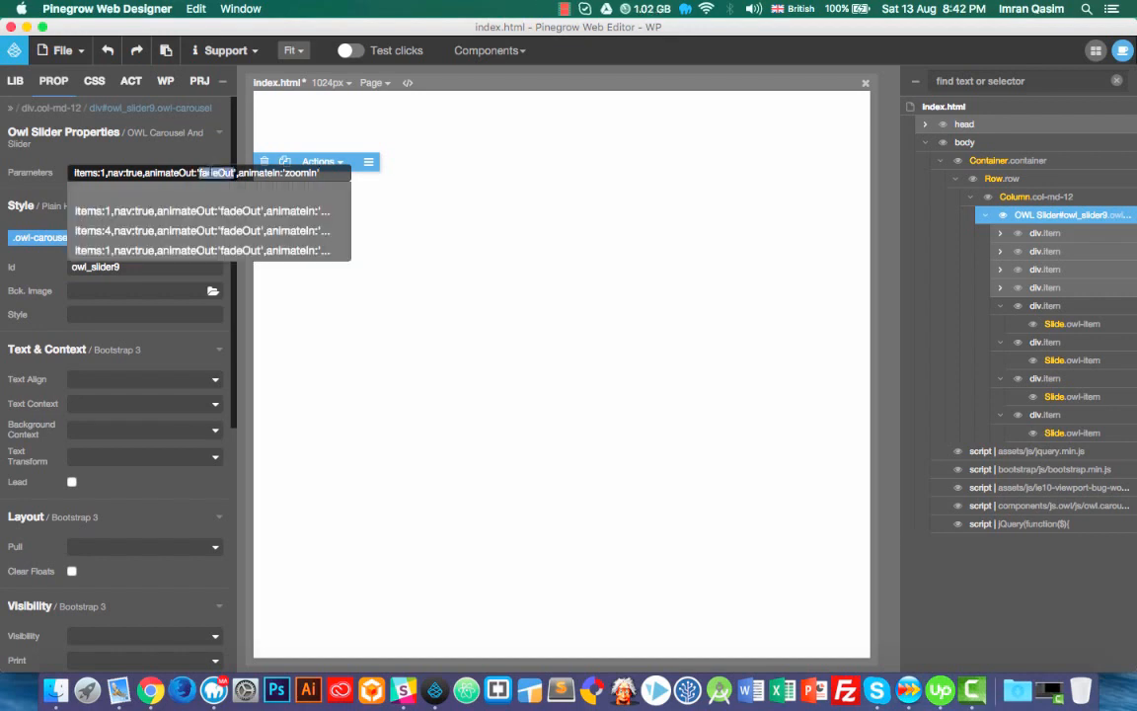
pyautogui.write('zoomO')
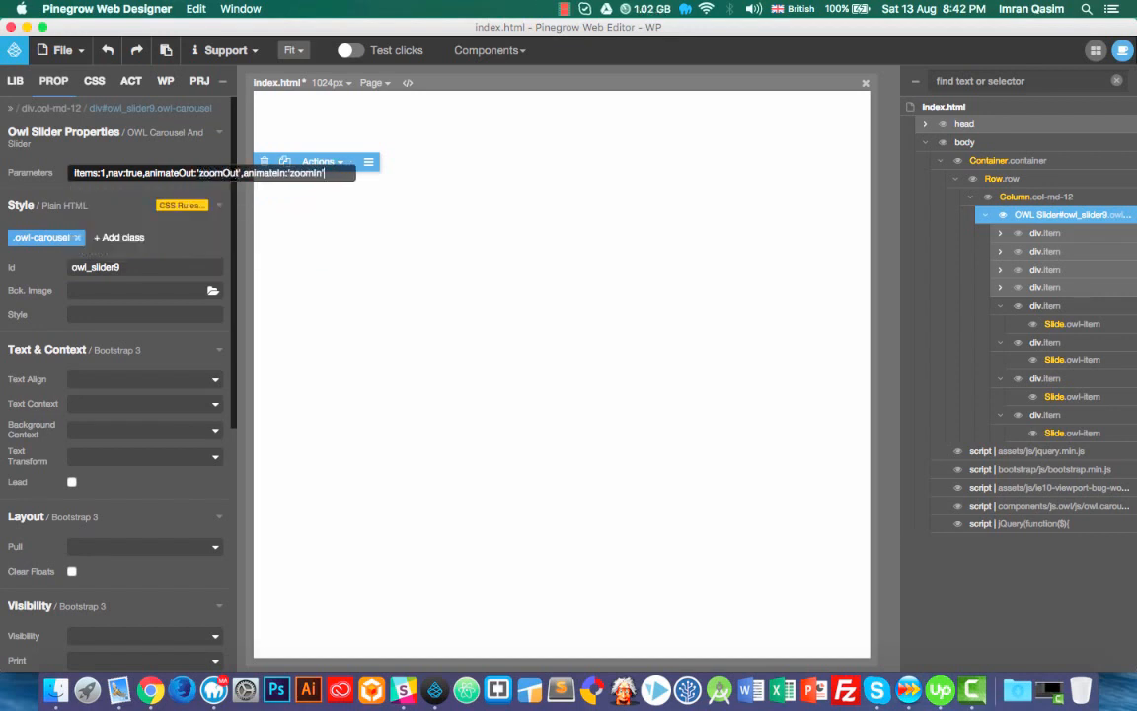
pyautogui.click(59, 52)
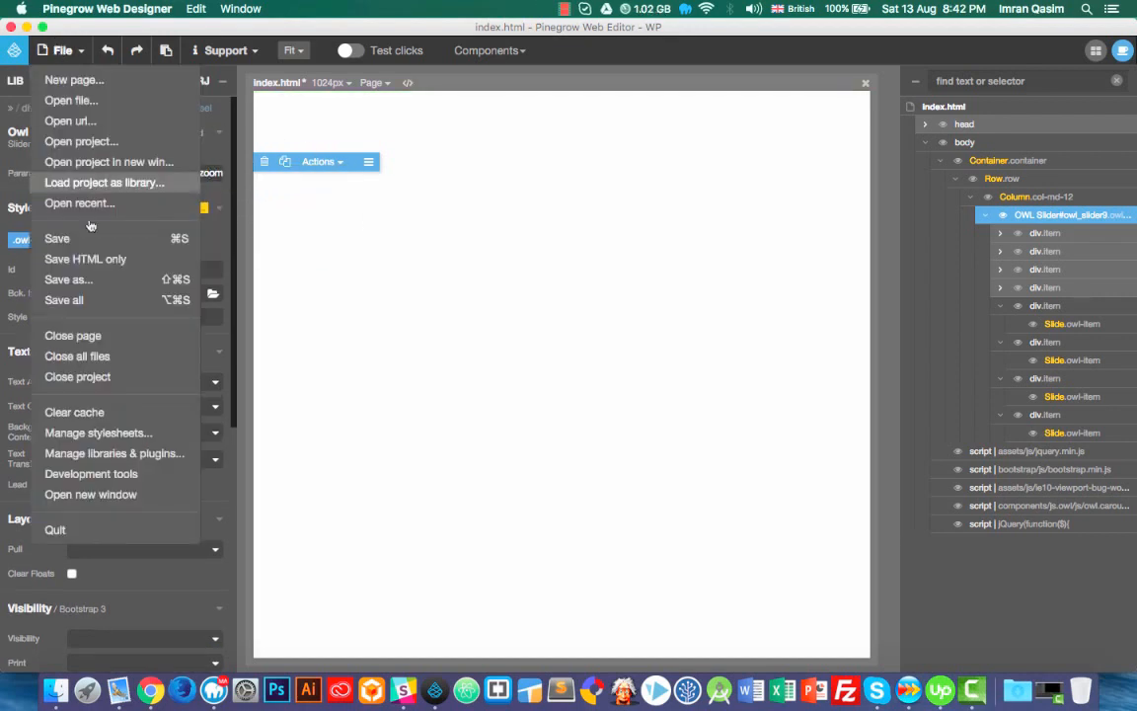
pyautogui.click(94, 298)
# Preview the page in the browser again, close the old preview tab and advance to the last slide to examine the zoom transition
pyautogui.click(364, 83)
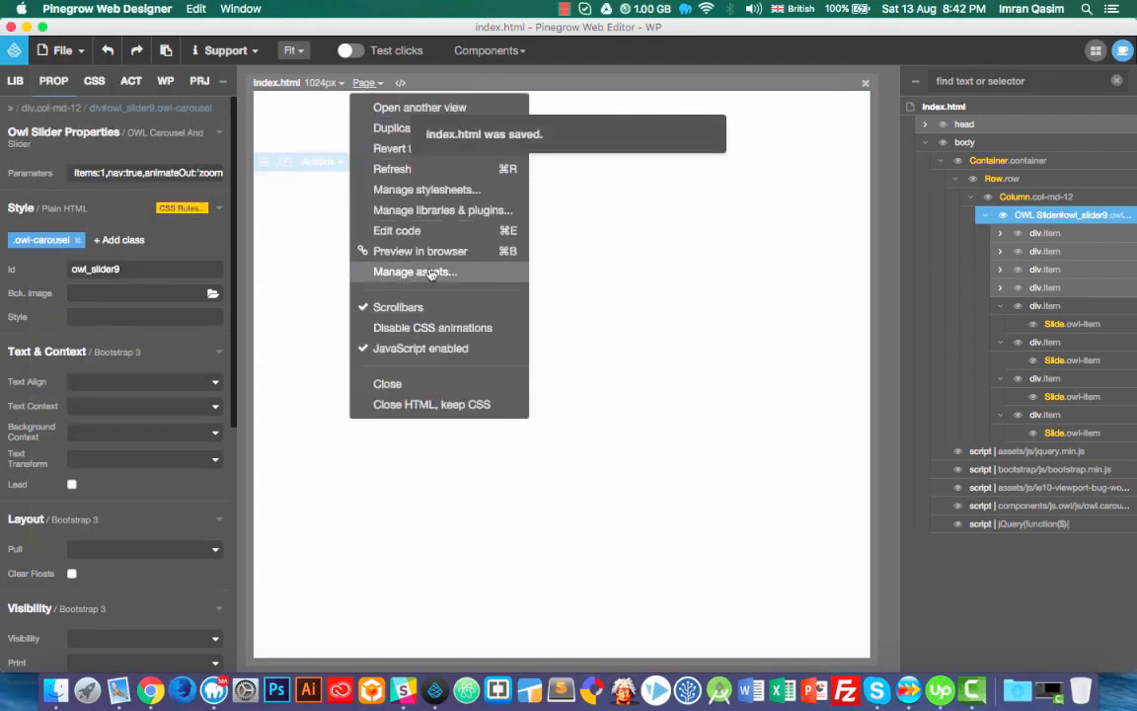
pyautogui.click(405, 250)
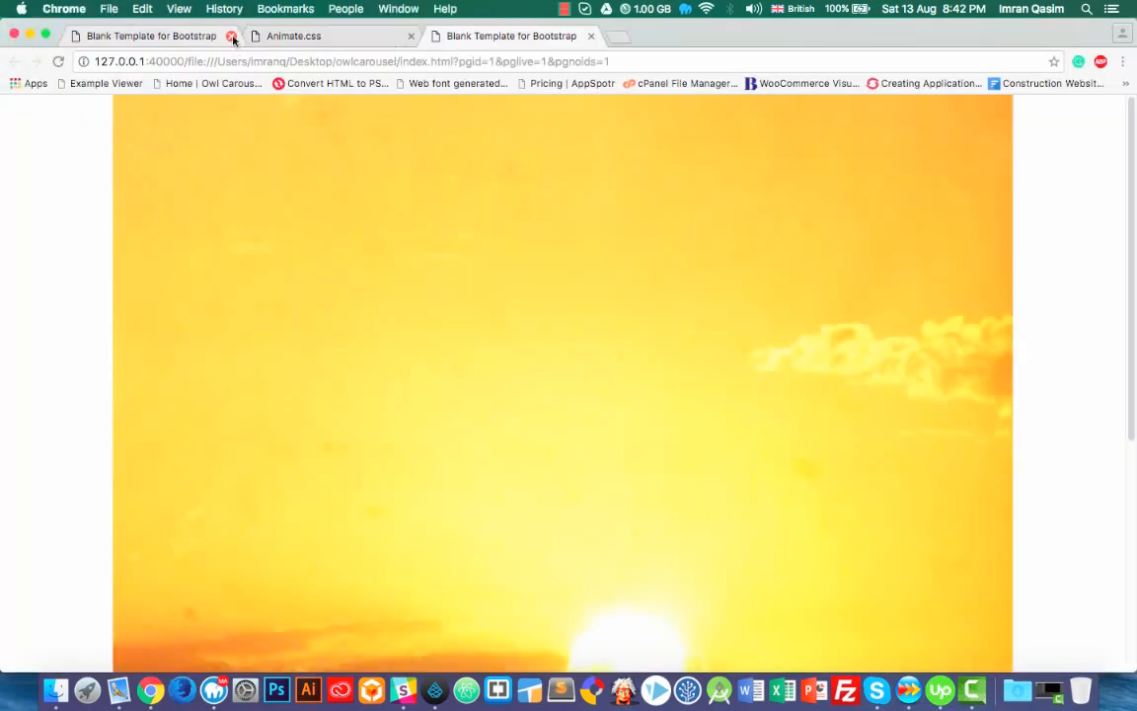
pyautogui.click(231, 36)
pyautogui.scroll(-5, 584, 406)
pyautogui.click(592, 643)
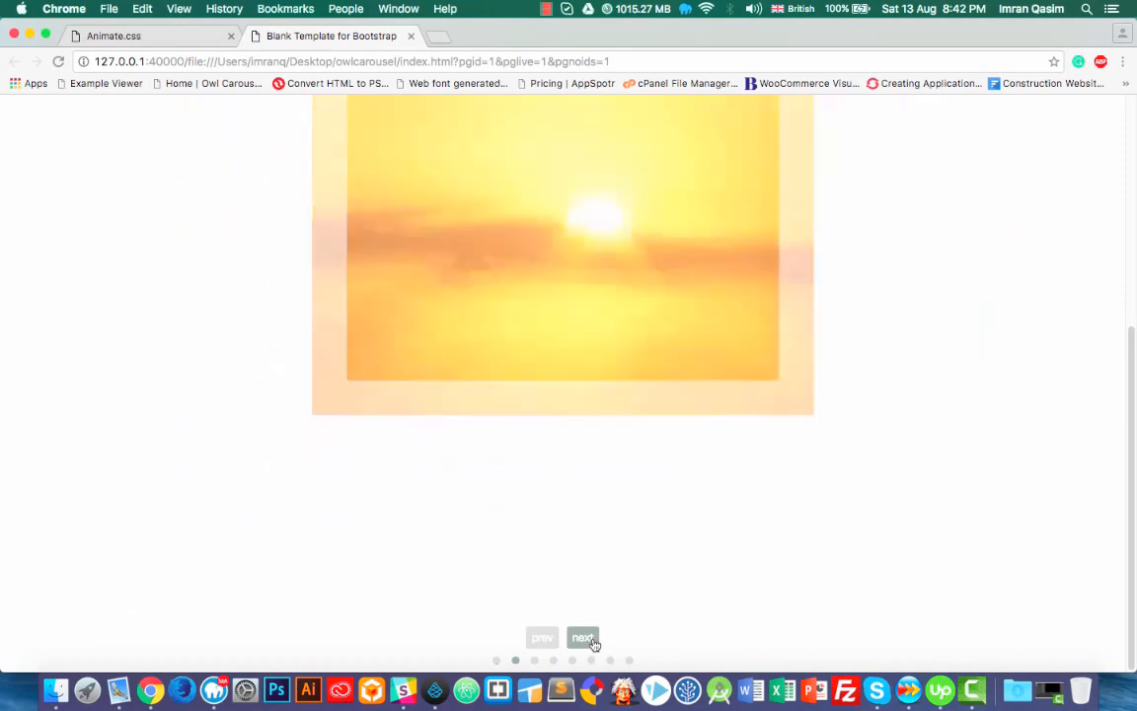
pyautogui.click(592, 643)
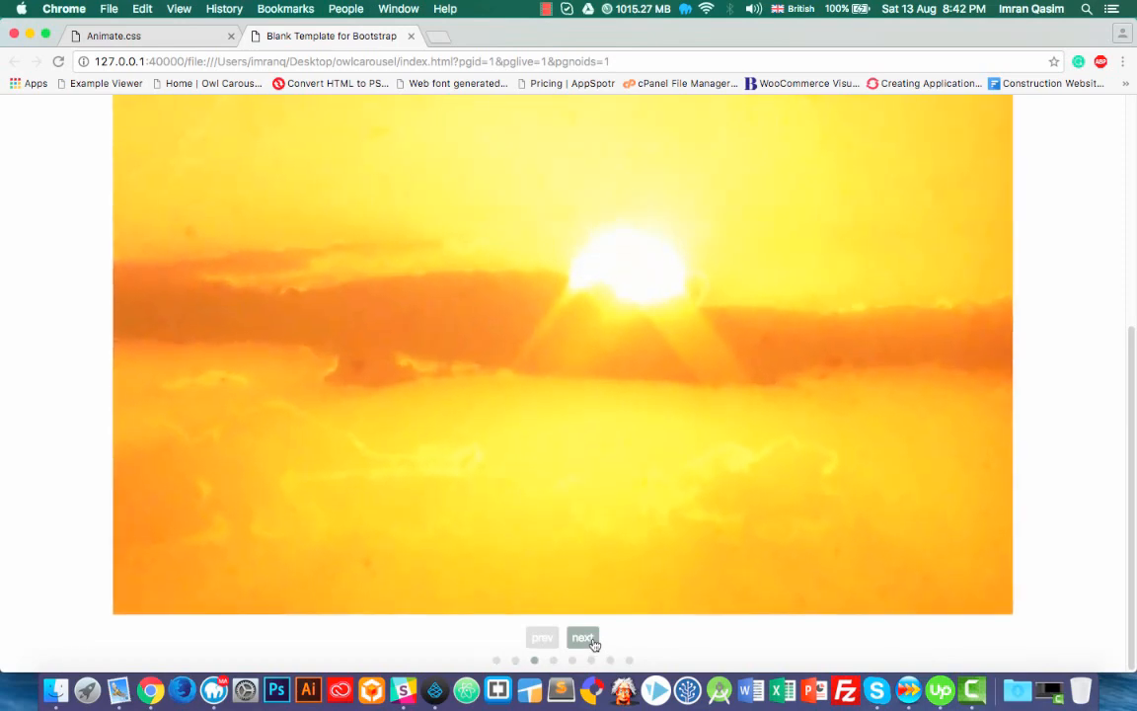
pyautogui.click(593, 643)
pyautogui.click(592, 643)
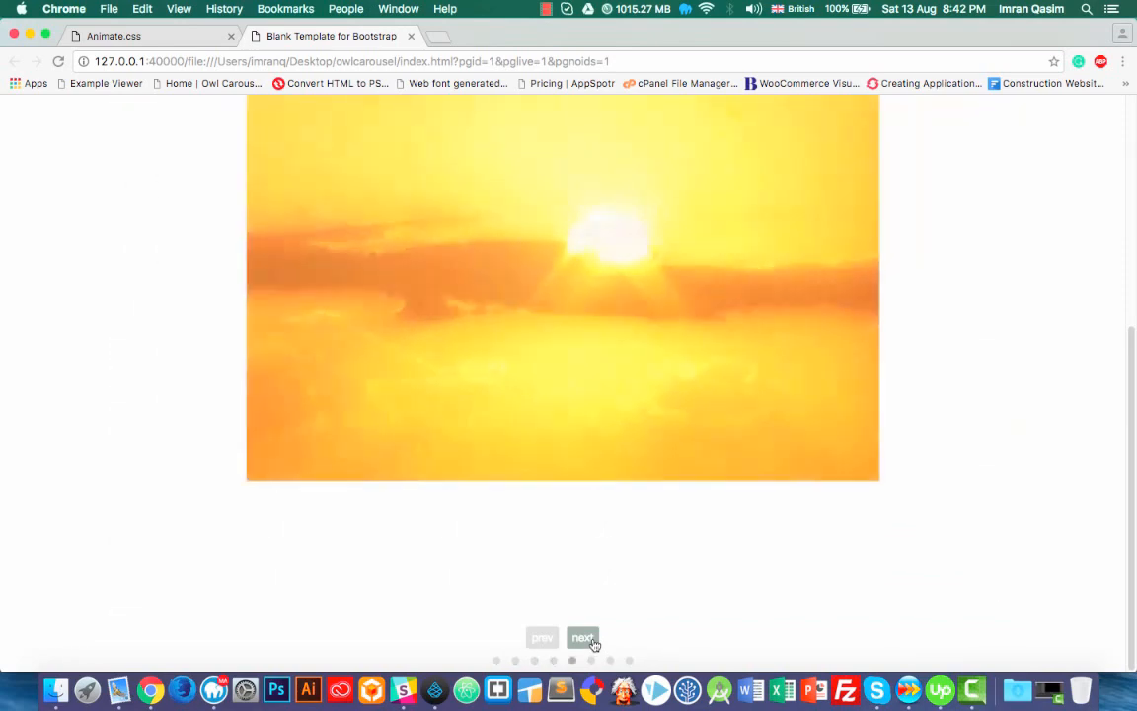
pyautogui.click(592, 642)
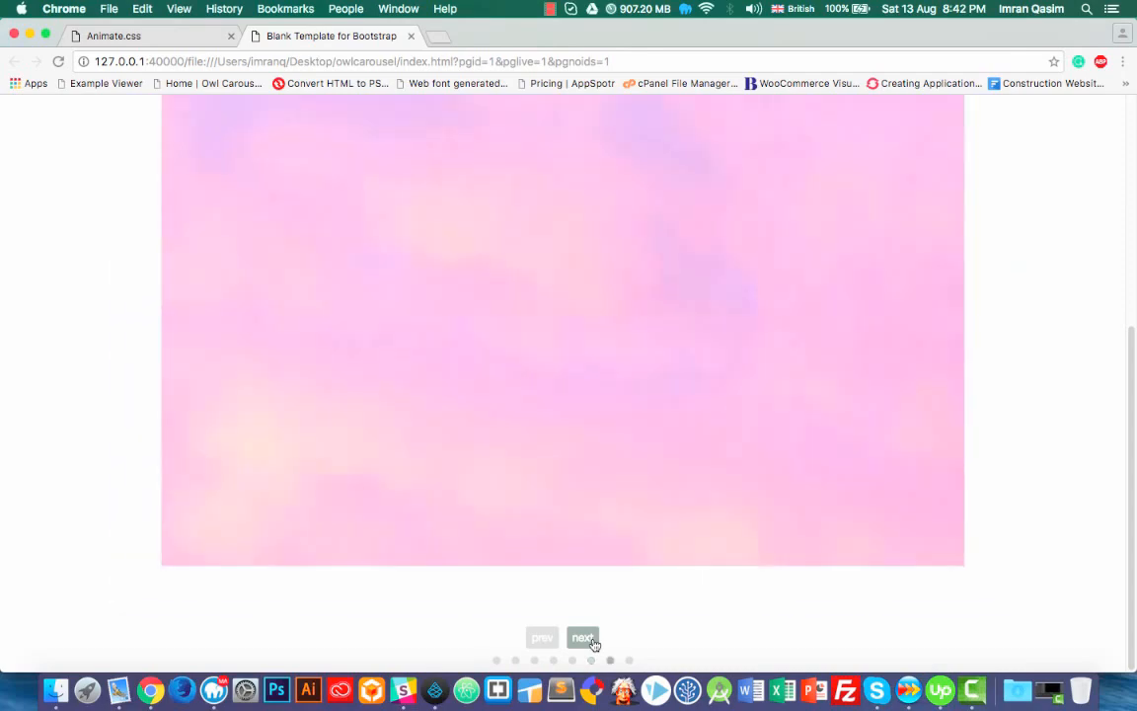
pyautogui.click(593, 643)
pyautogui.click(592, 643)
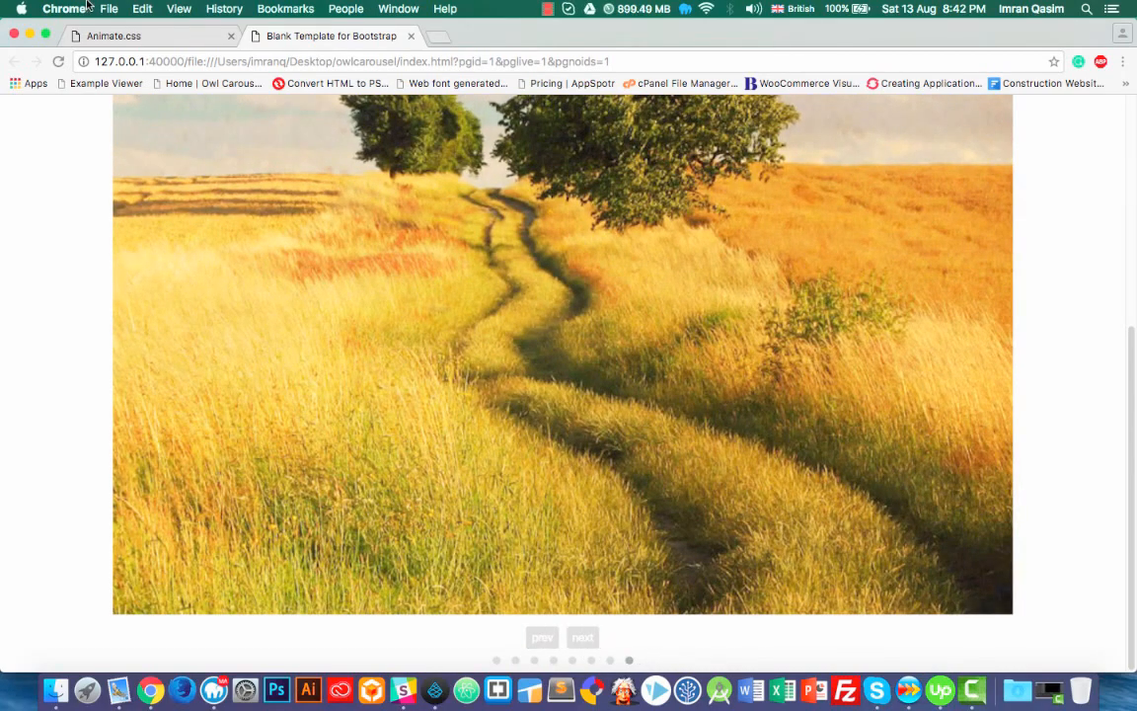
# Return to the Animate.css demo page, browse the available animations and play the swing effect
pyautogui.click(107, 35)
pyautogui.click(539, 413)
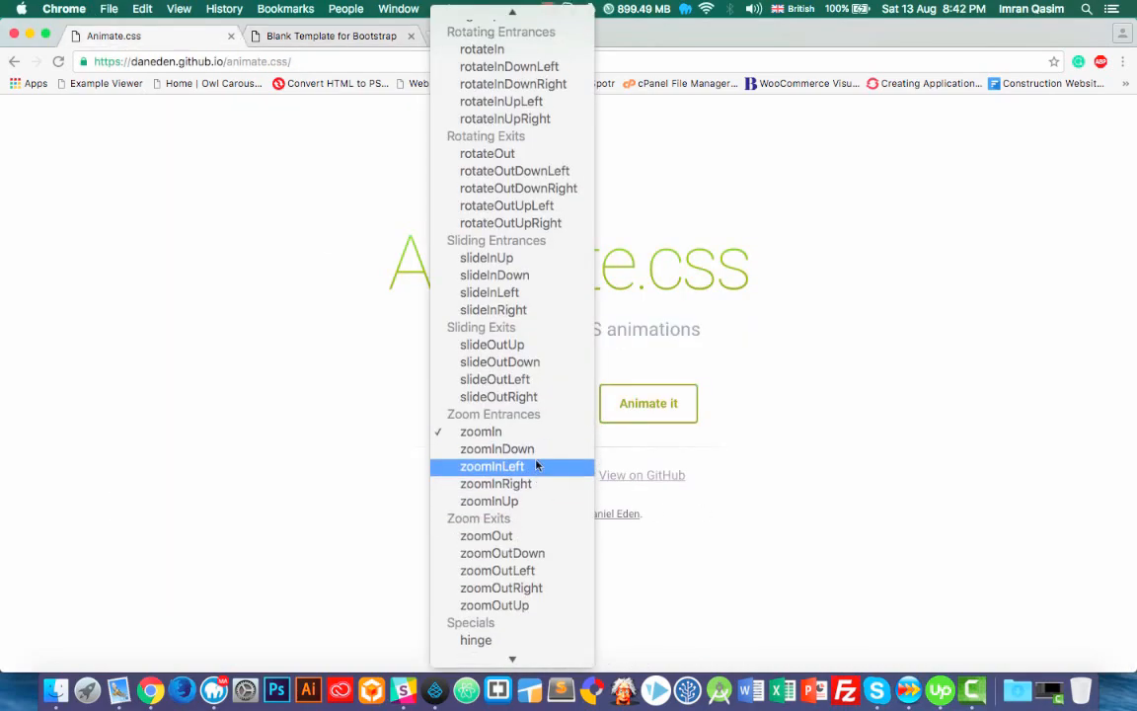
pyautogui.scroll(2, 538, 467)
pyautogui.scroll(-2, 475, 459)
pyautogui.scroll(15, 546, 479)
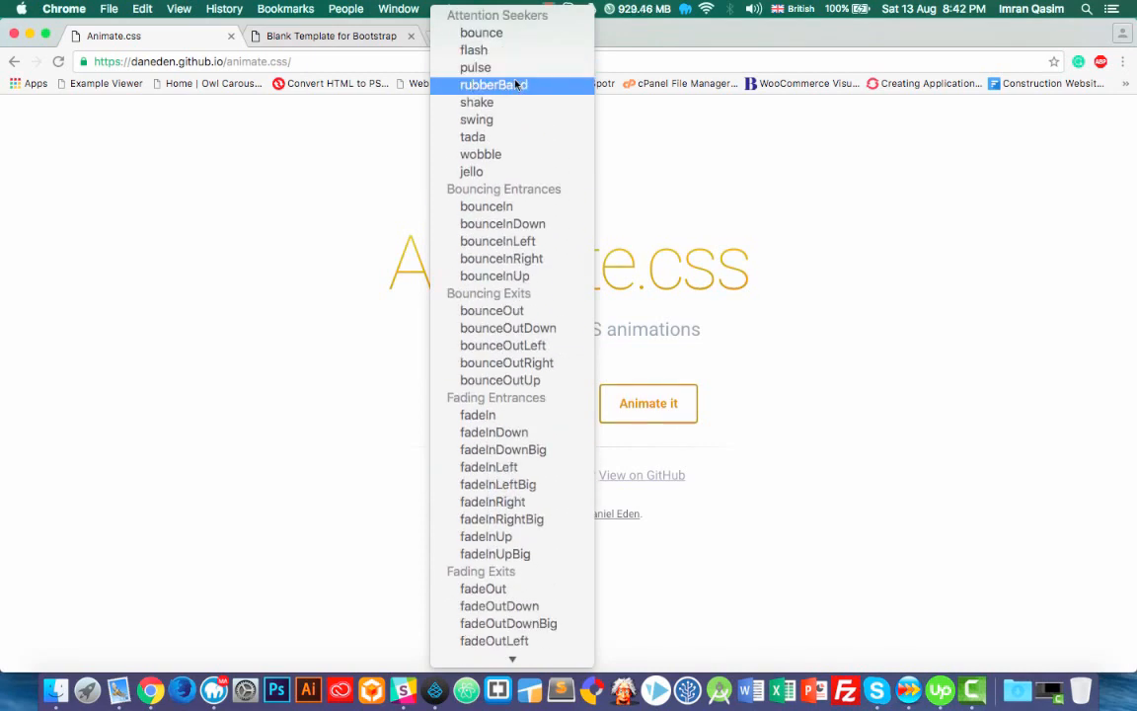
pyautogui.click(475, 120)
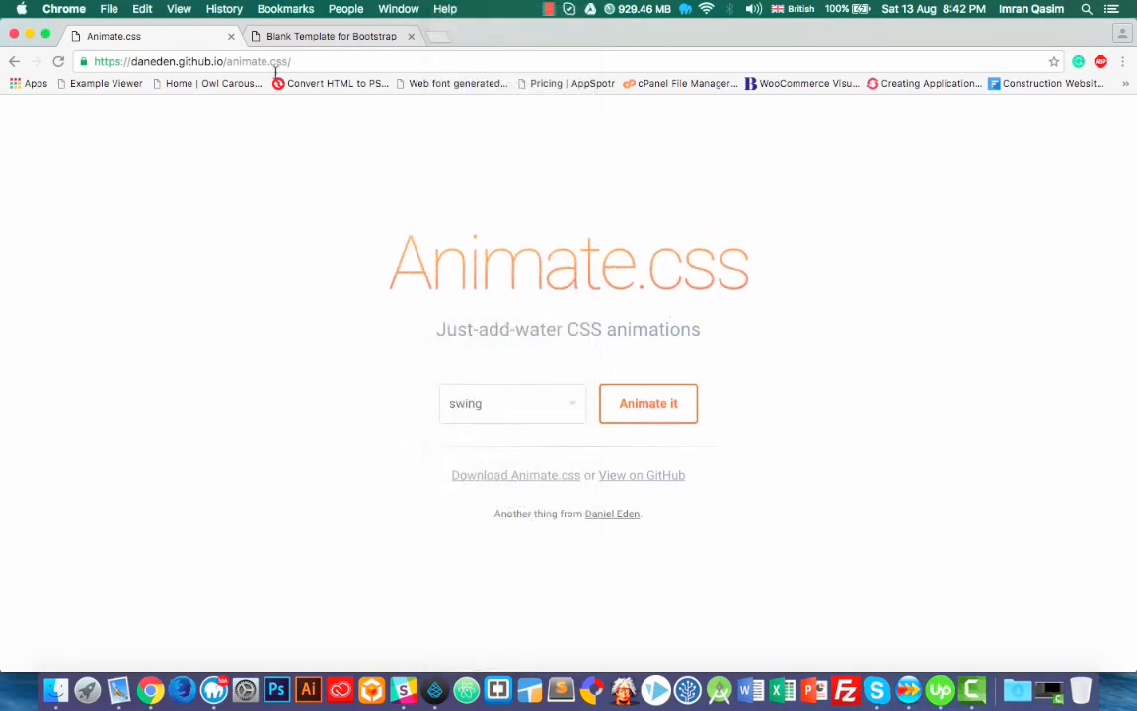
# Switch to Pinegrow, set the OWL slider's parameters to animateOut:'fadeOut' and animateIn:'swing', and save the page
pyautogui.click(435, 690)
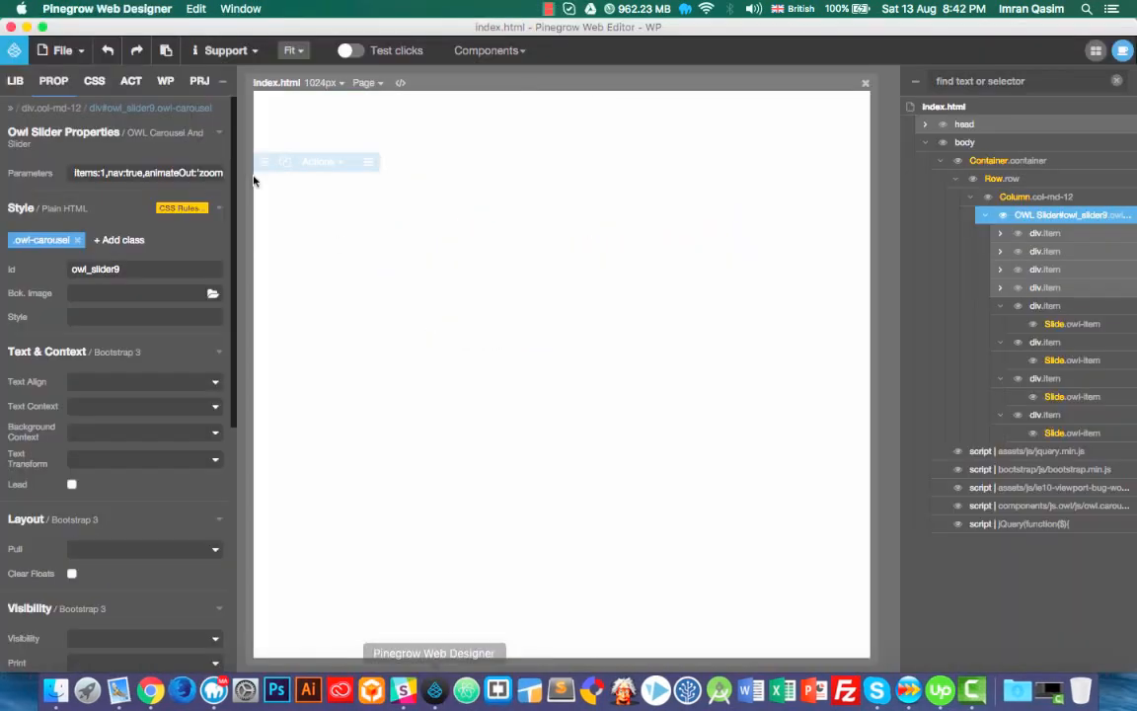
pyautogui.click(183, 173)
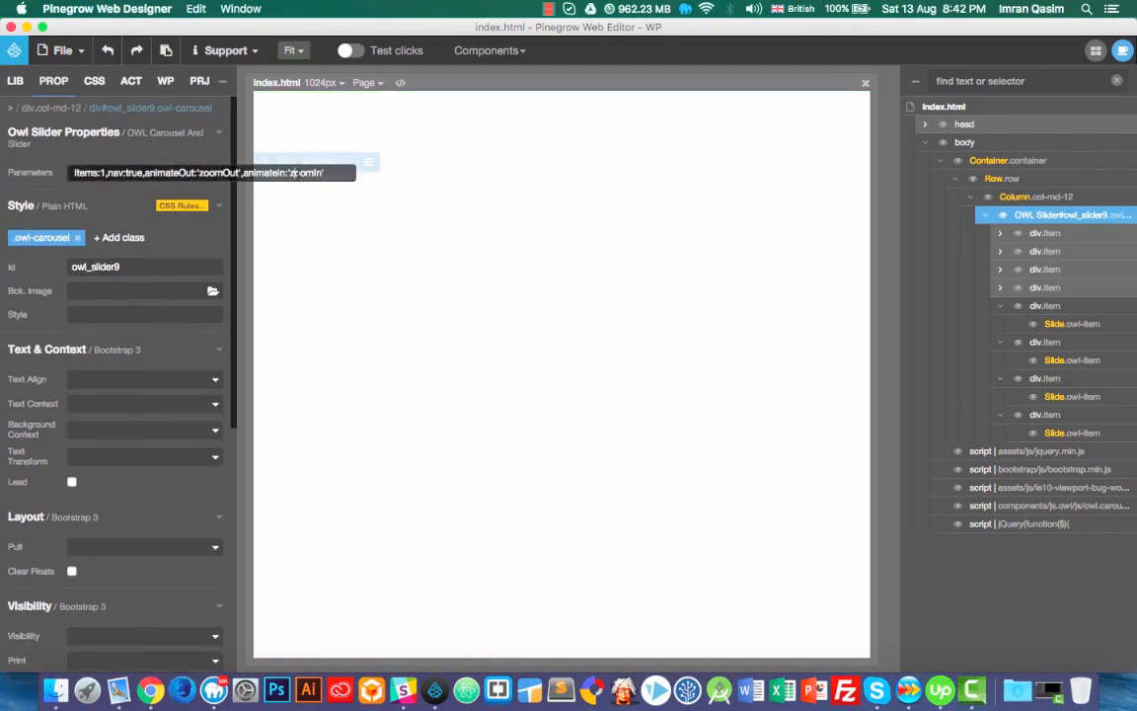
pyautogui.press('super+a')
pyautogui.doubleClick(306, 172)
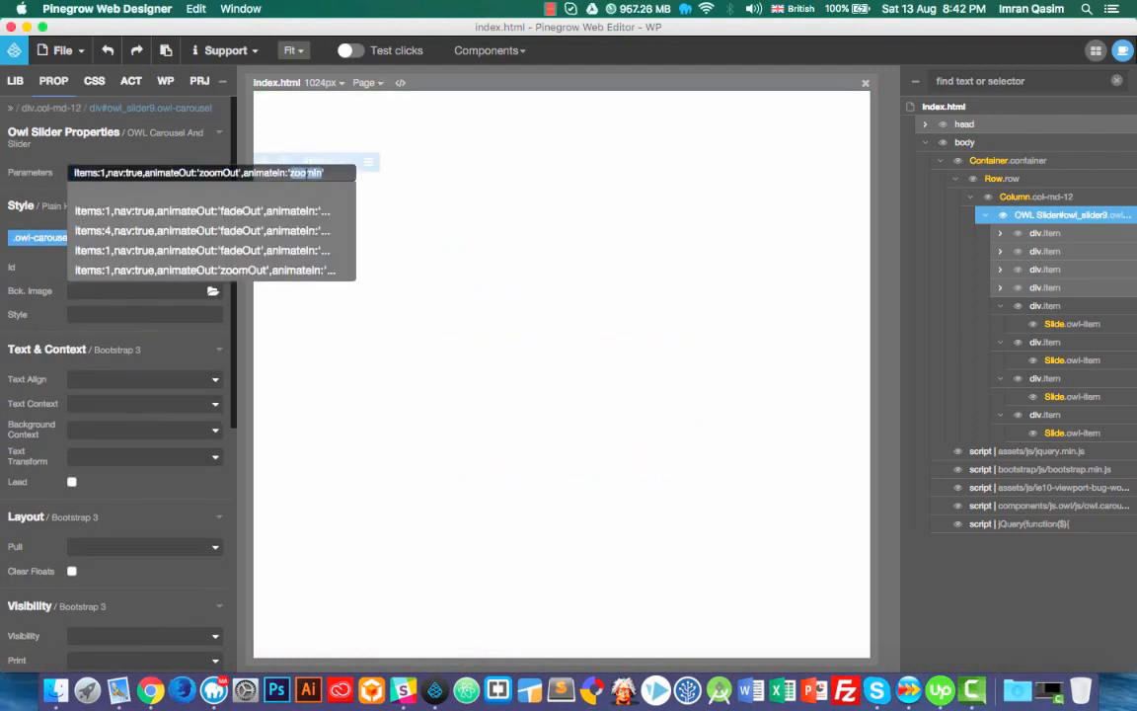
pyautogui.write('swing')
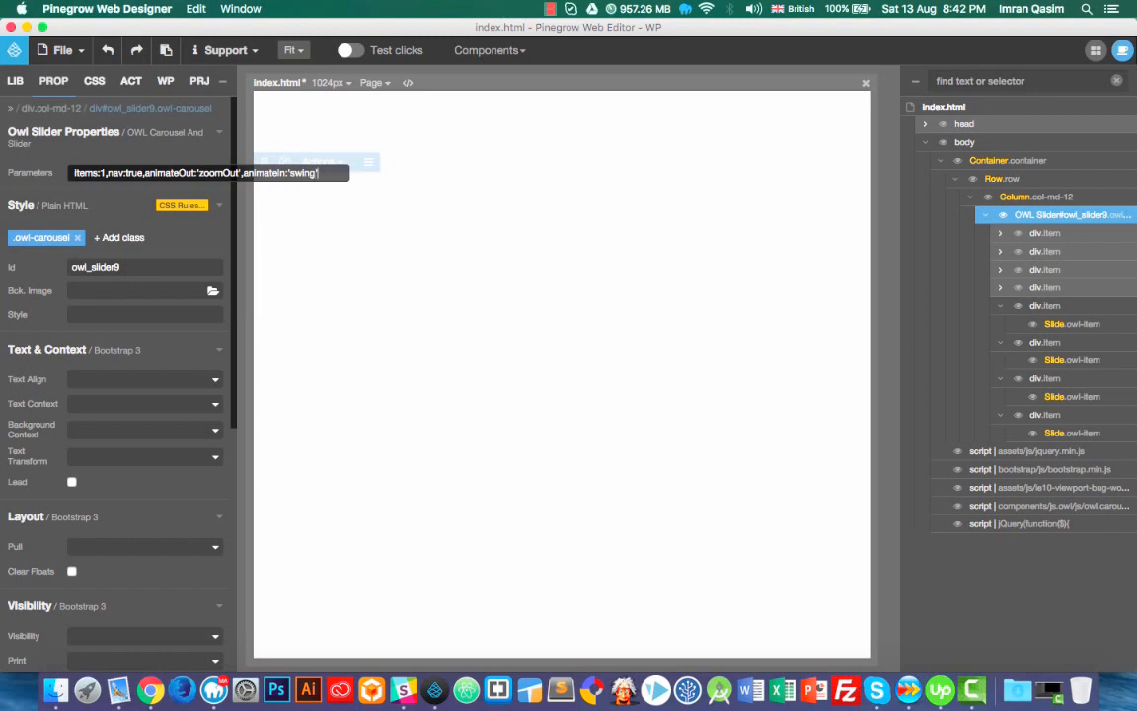
pyautogui.doubleClick(225, 173)
pyautogui.write('fade')
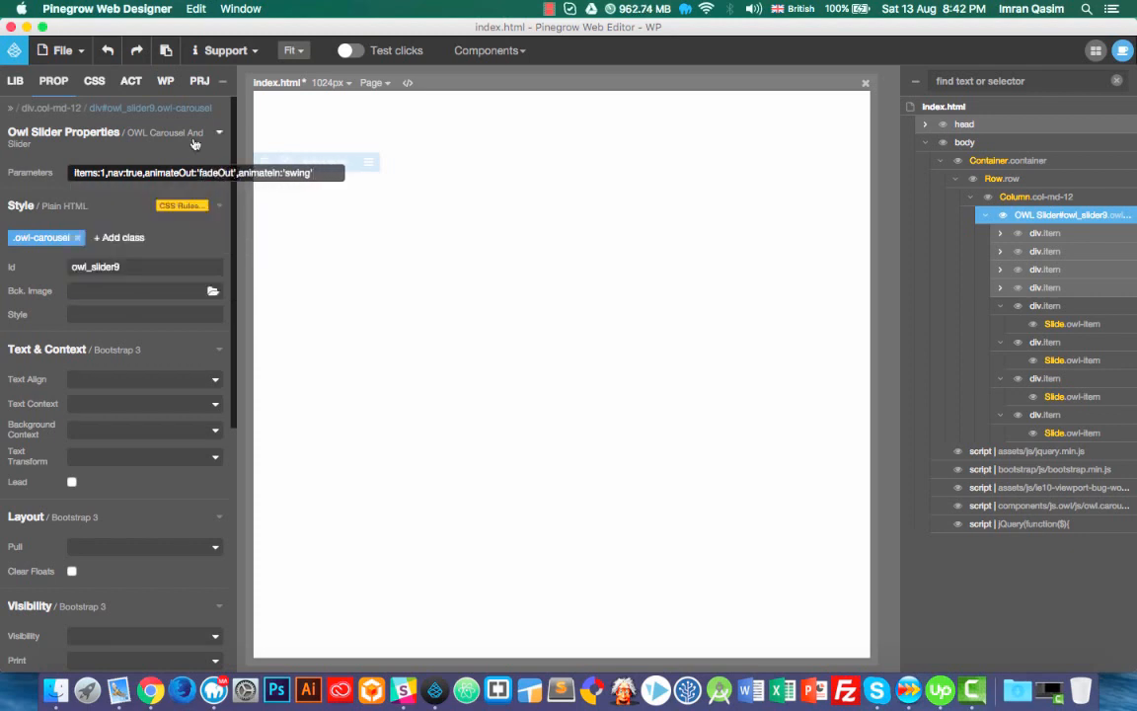
pyautogui.click(67, 56)
pyautogui.click(61, 294)
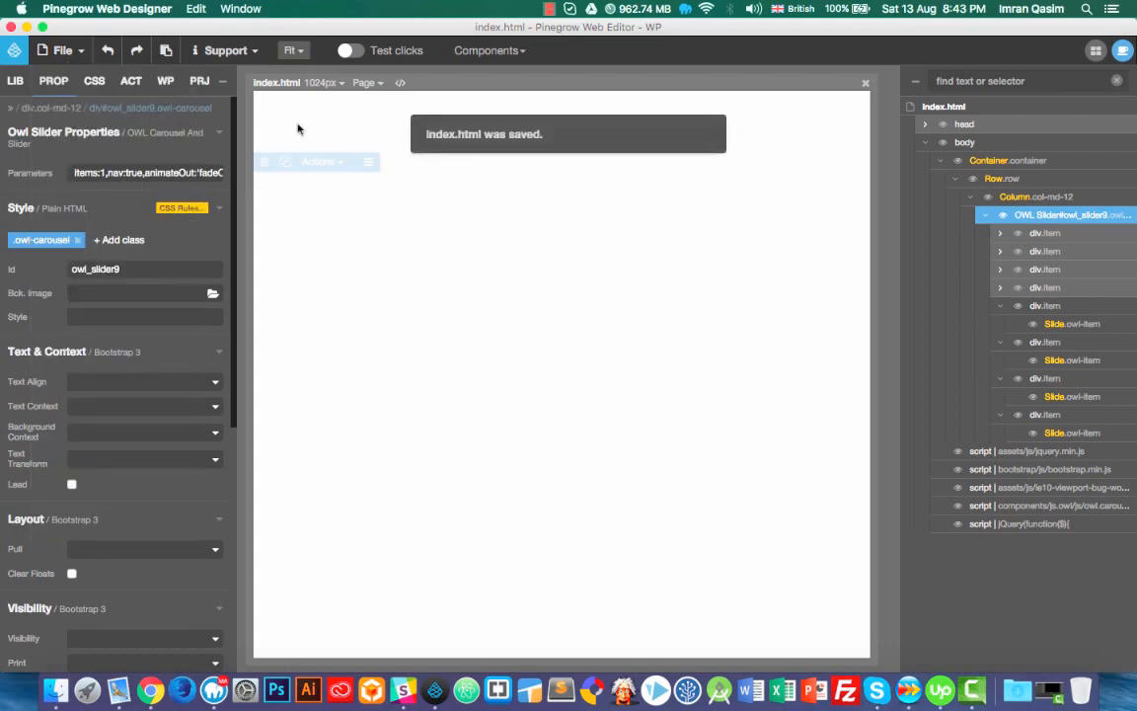
# Preview the page in the browser and advance through the slides to examine the swing transition
pyautogui.click(367, 83)
pyautogui.click(415, 250)
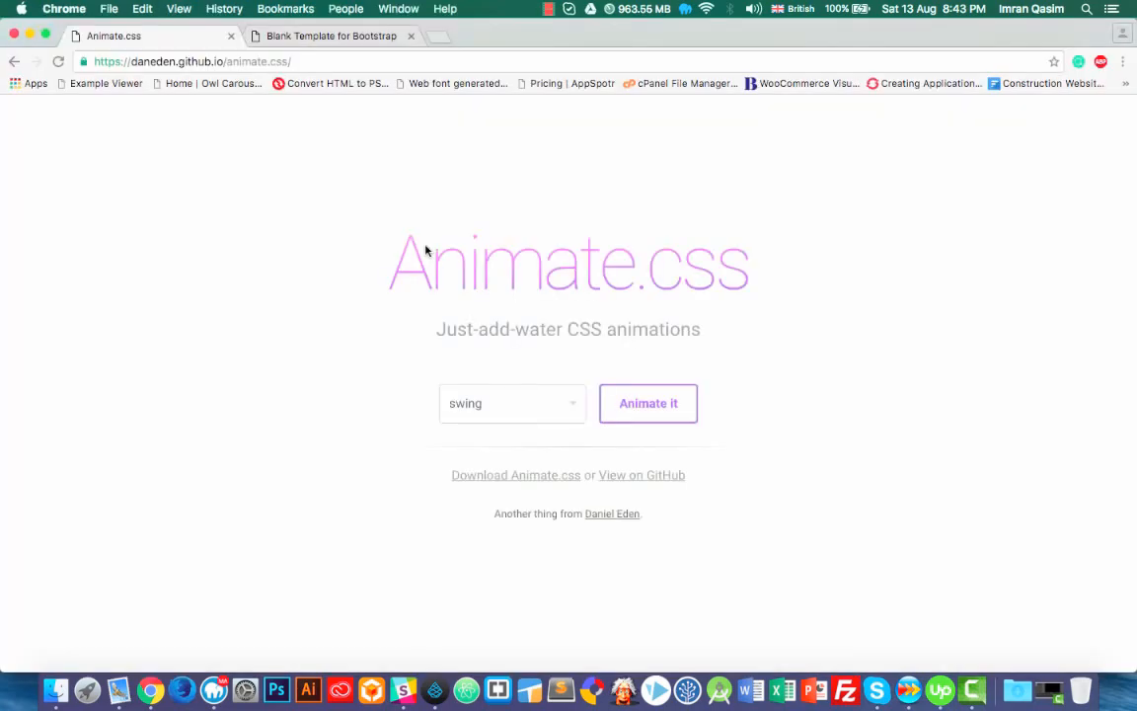
pyautogui.scroll(-5, 479, 254)
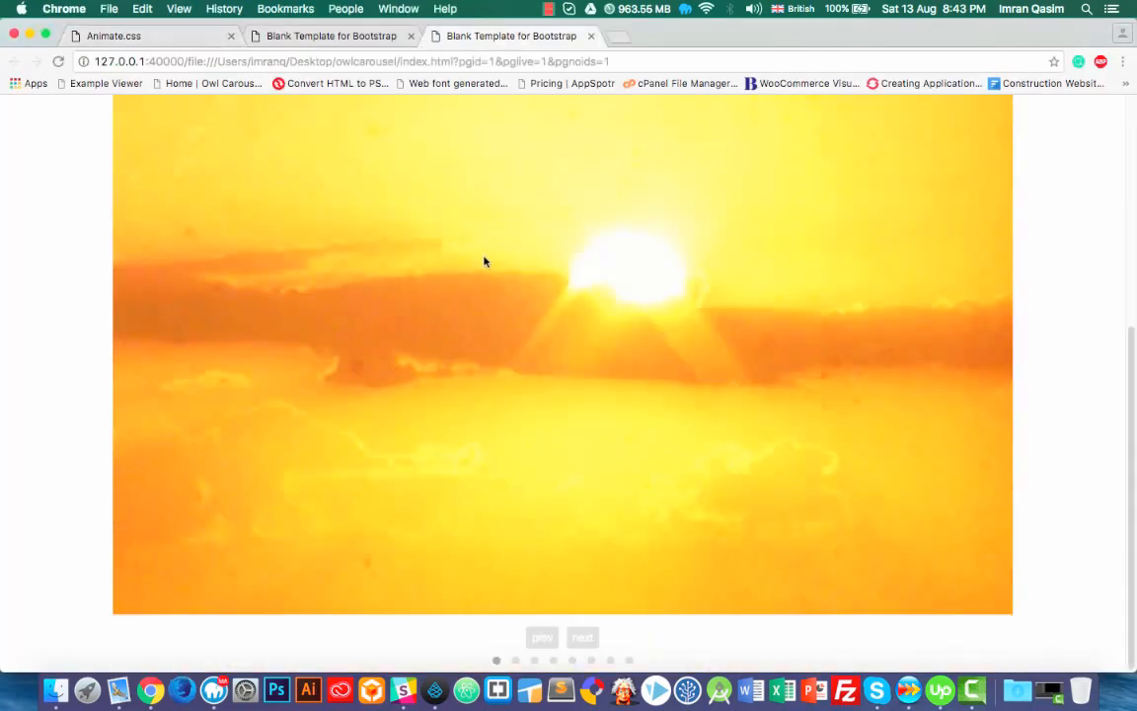
pyautogui.click(584, 637)
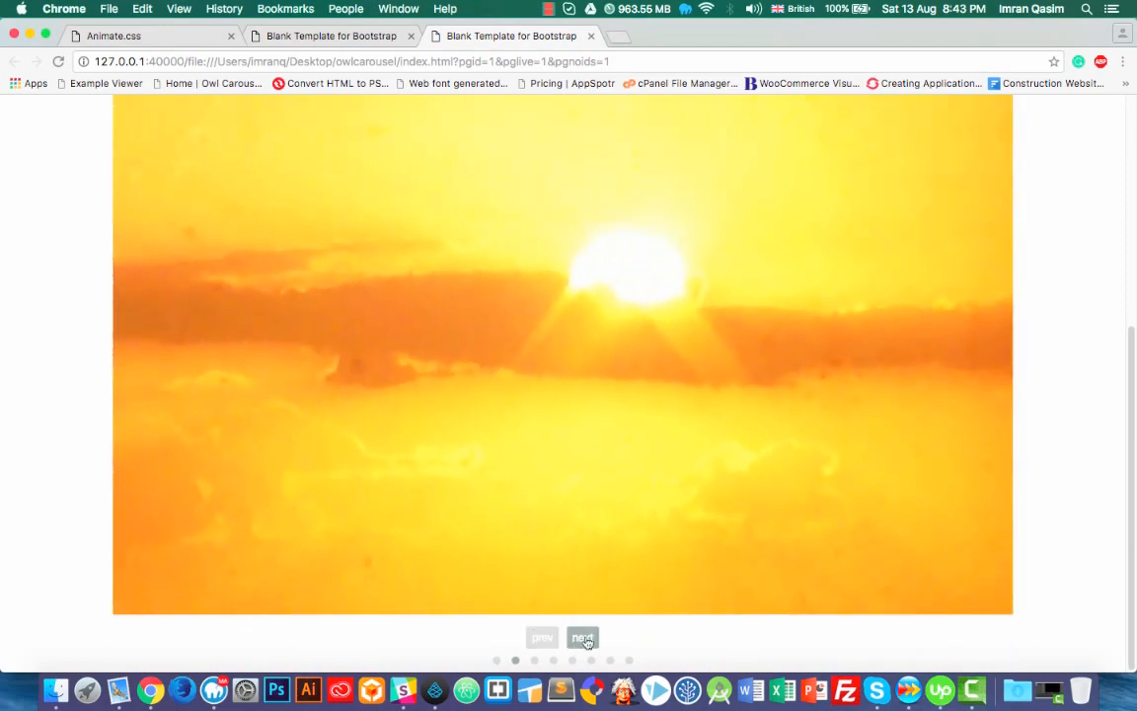
pyautogui.click(583, 638)
pyautogui.click(583, 637)
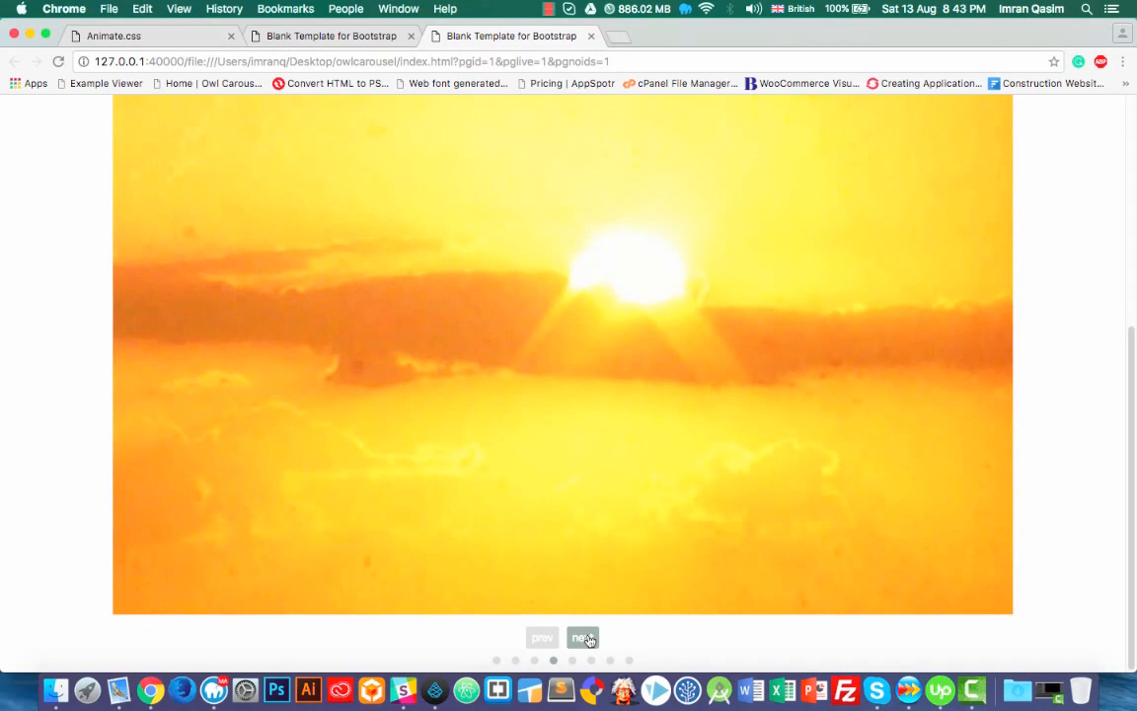
pyautogui.click(584, 638)
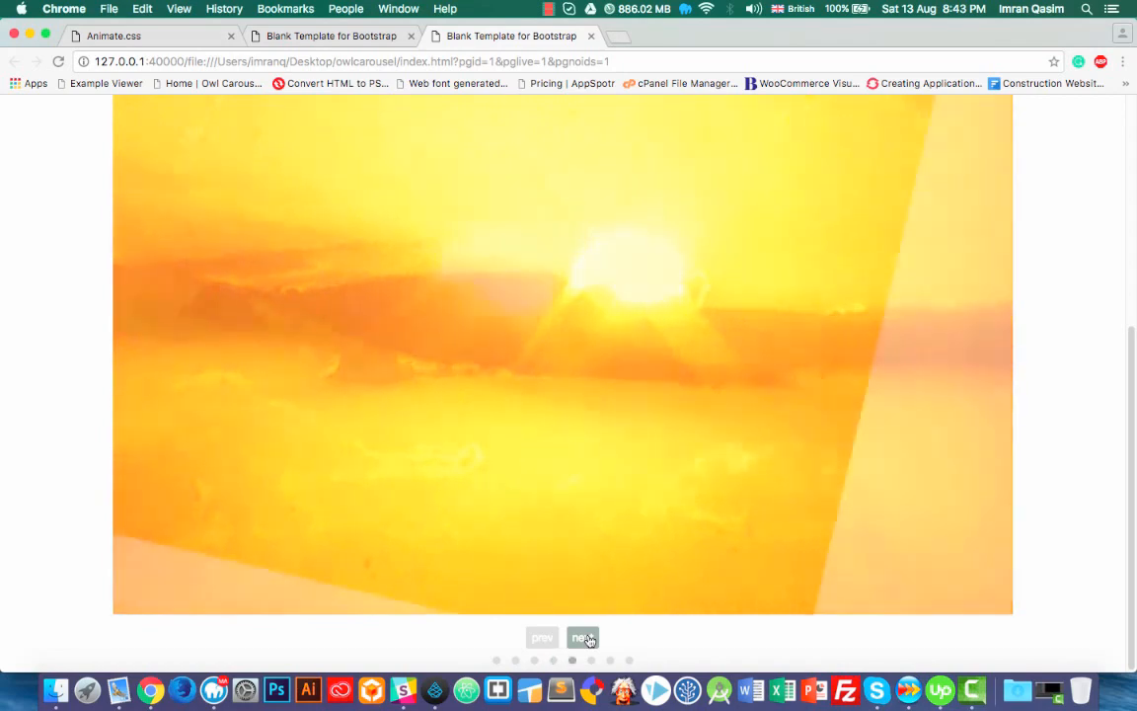
pyautogui.click(589, 640)
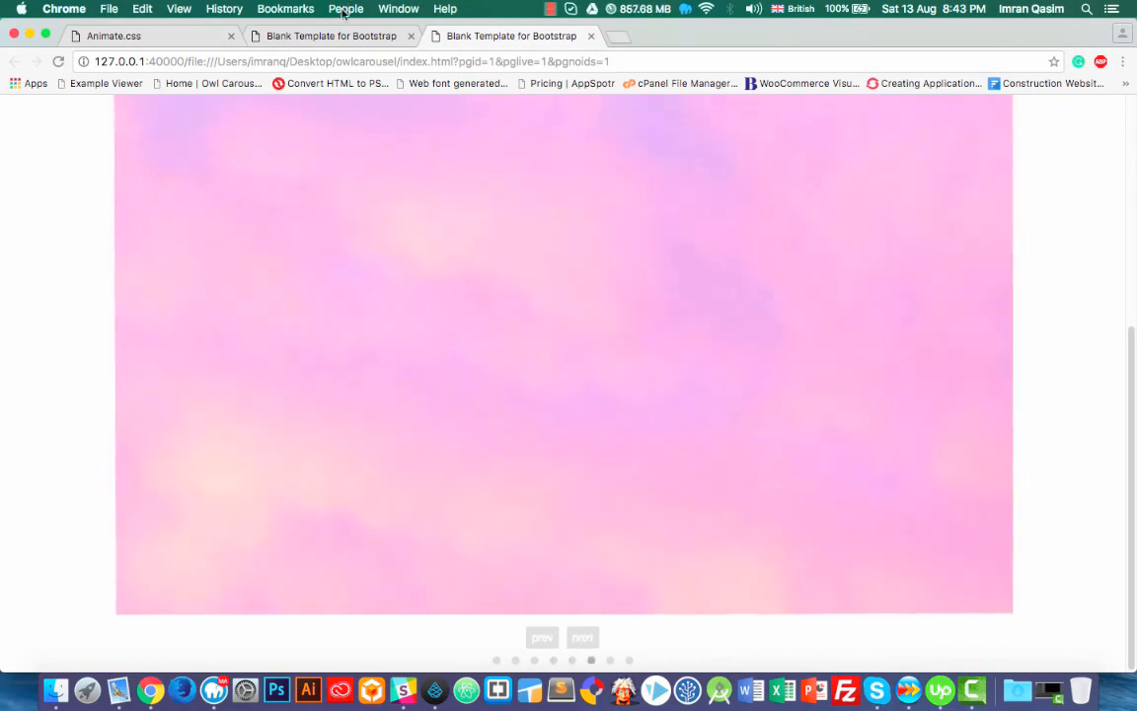
# Return to the Animate.css demo page, close the older preview tab and play the bounceIn effect
pyautogui.click(341, 40)
pyautogui.click(150, 35)
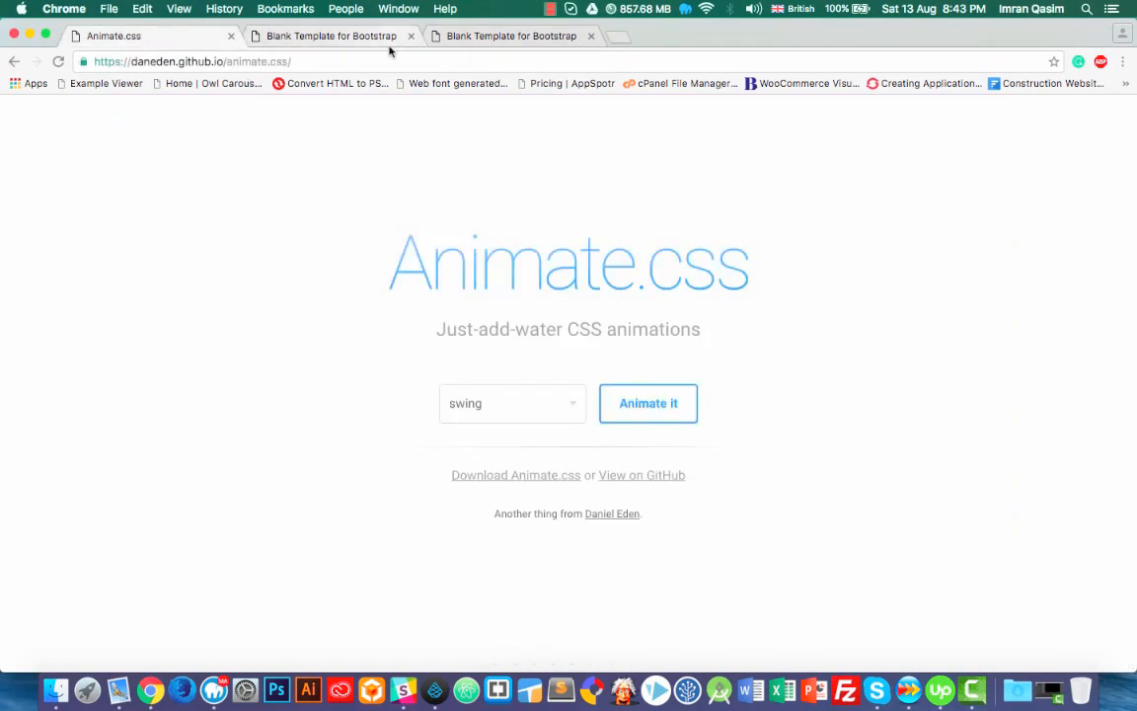
pyautogui.click(411, 35)
pyautogui.click(545, 418)
pyautogui.scroll(-5, 550, 419)
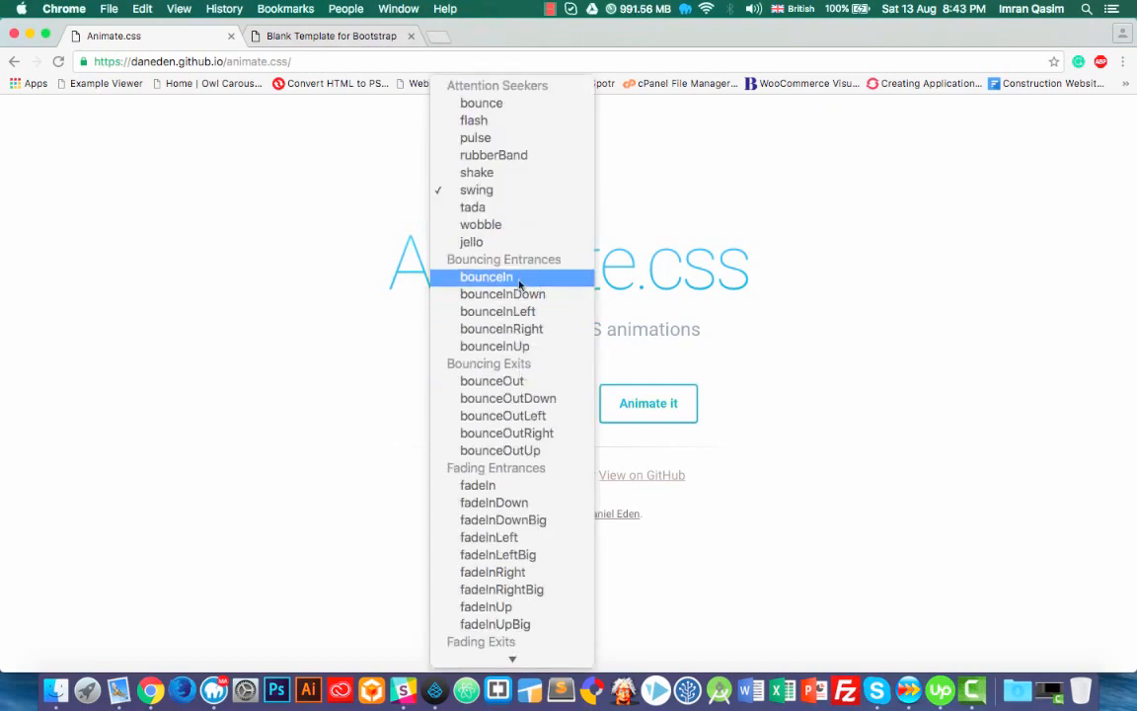
pyautogui.click(496, 277)
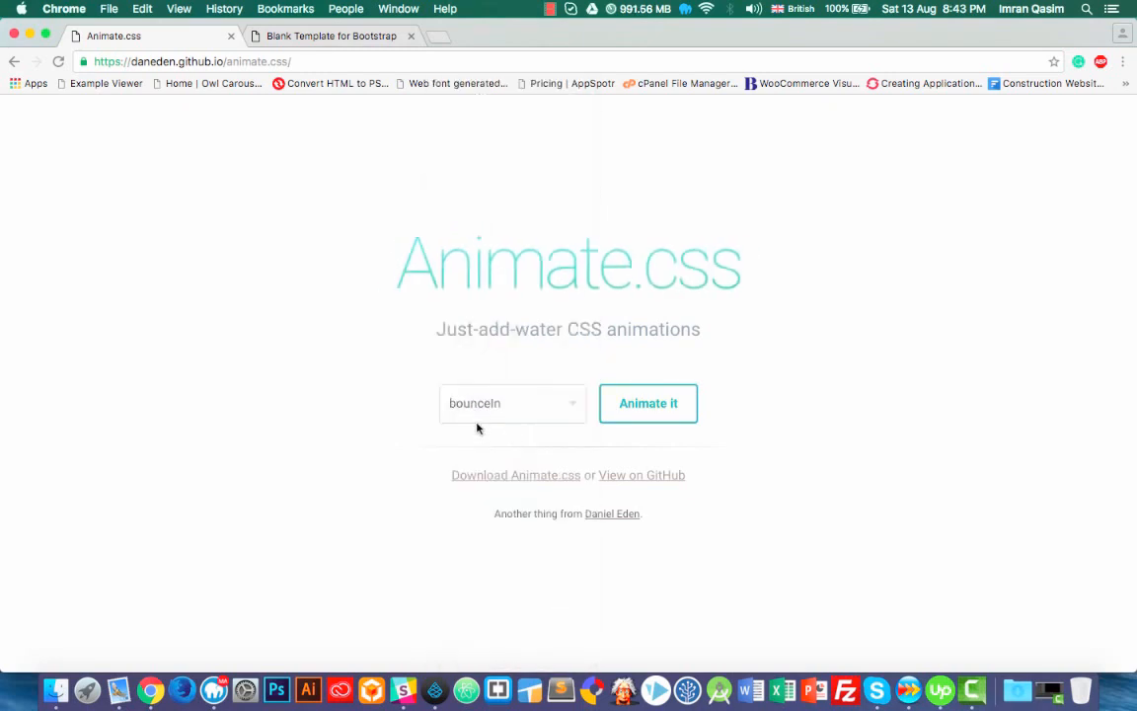
# Browse the remaining Animate.css animations and play the flip, flipInX and flipInY effects
pyautogui.click(535, 417)
pyautogui.scroll(-5, 535, 419)
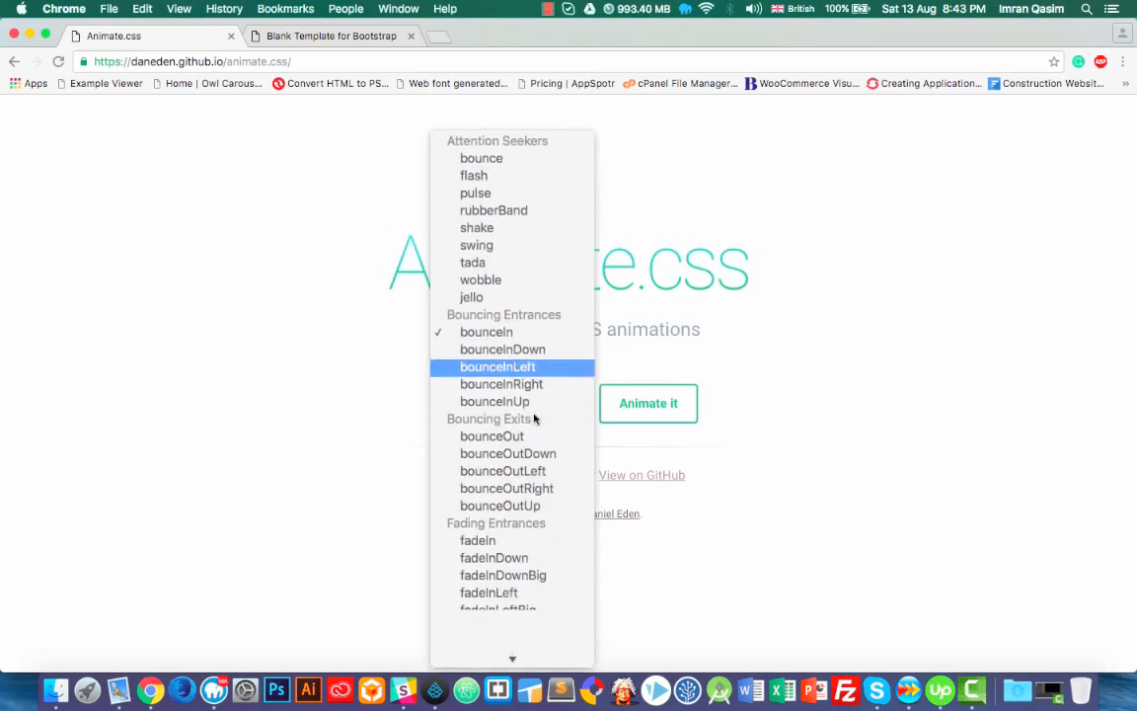
pyautogui.scroll(-10, 530, 478)
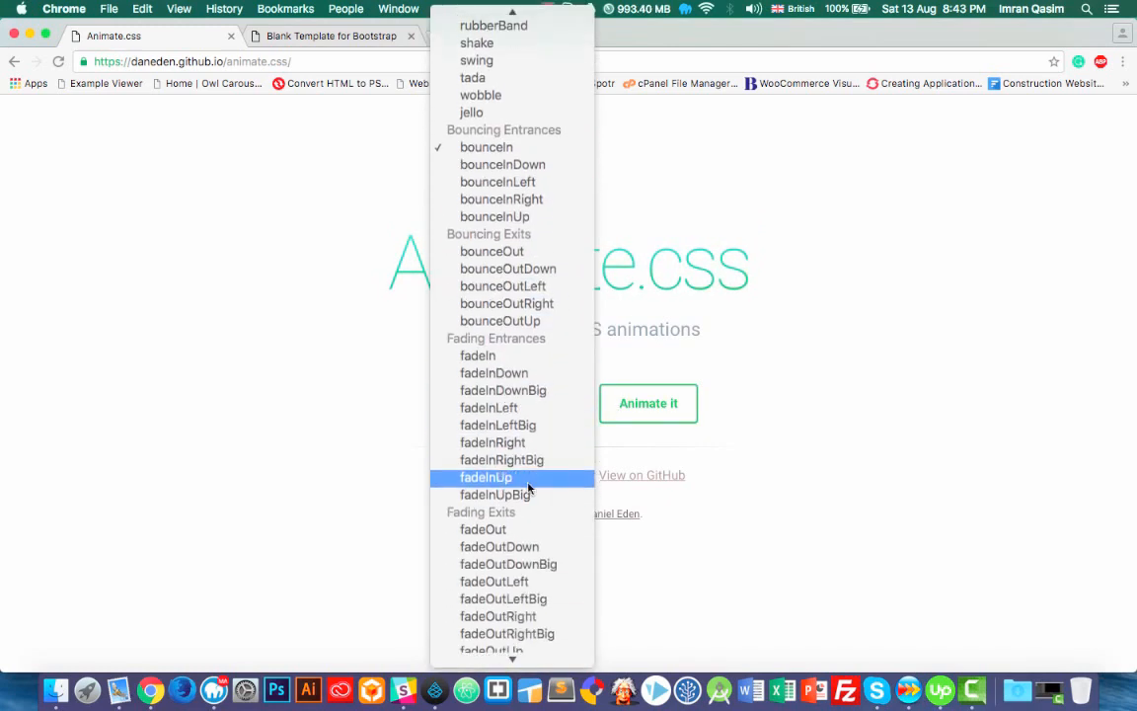
pyautogui.scroll(-3, 530, 484)
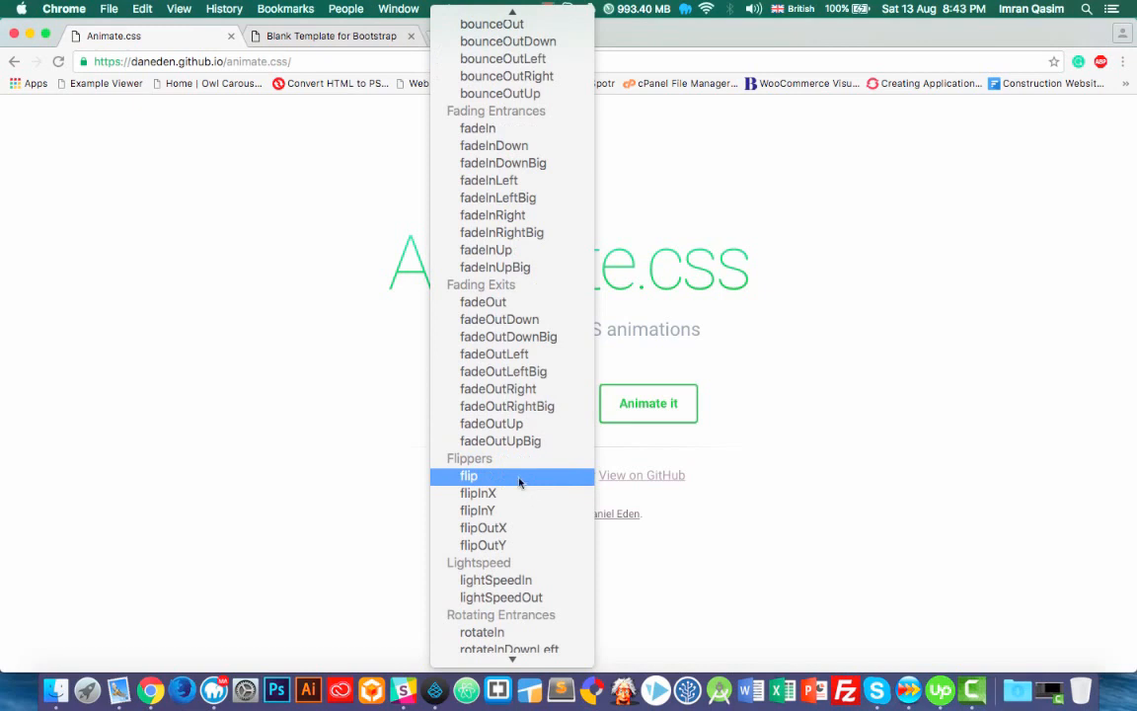
pyautogui.click(519, 478)
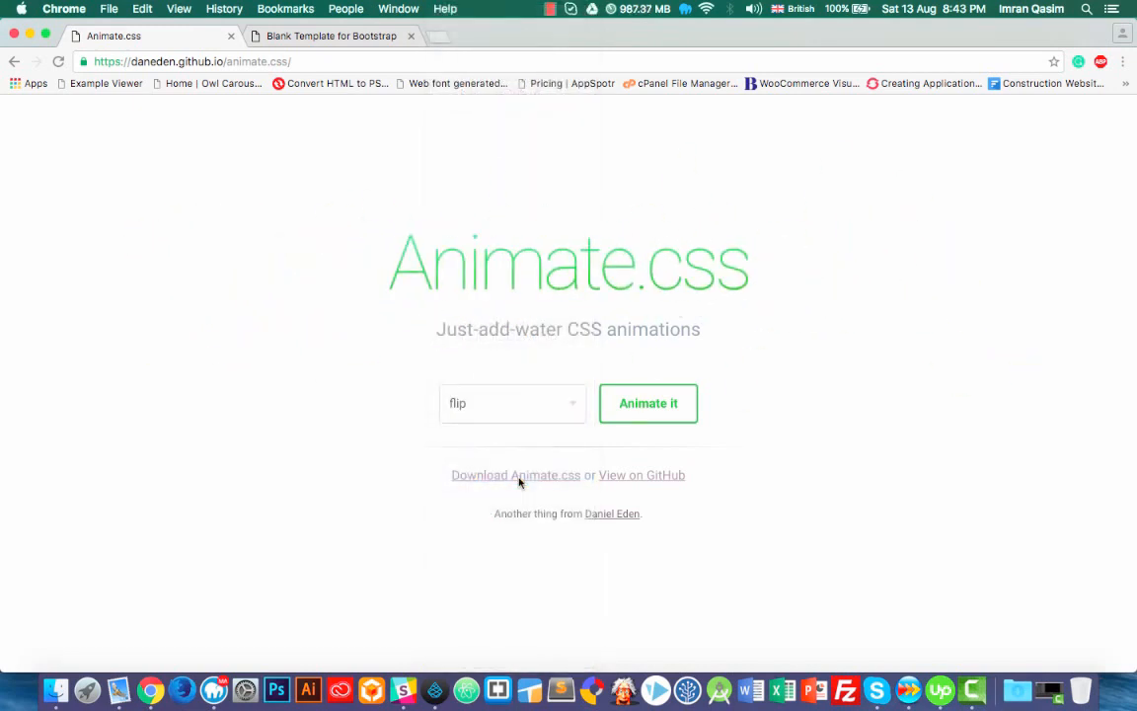
pyautogui.click(491, 413)
pyautogui.click(490, 424)
pyautogui.click(491, 418)
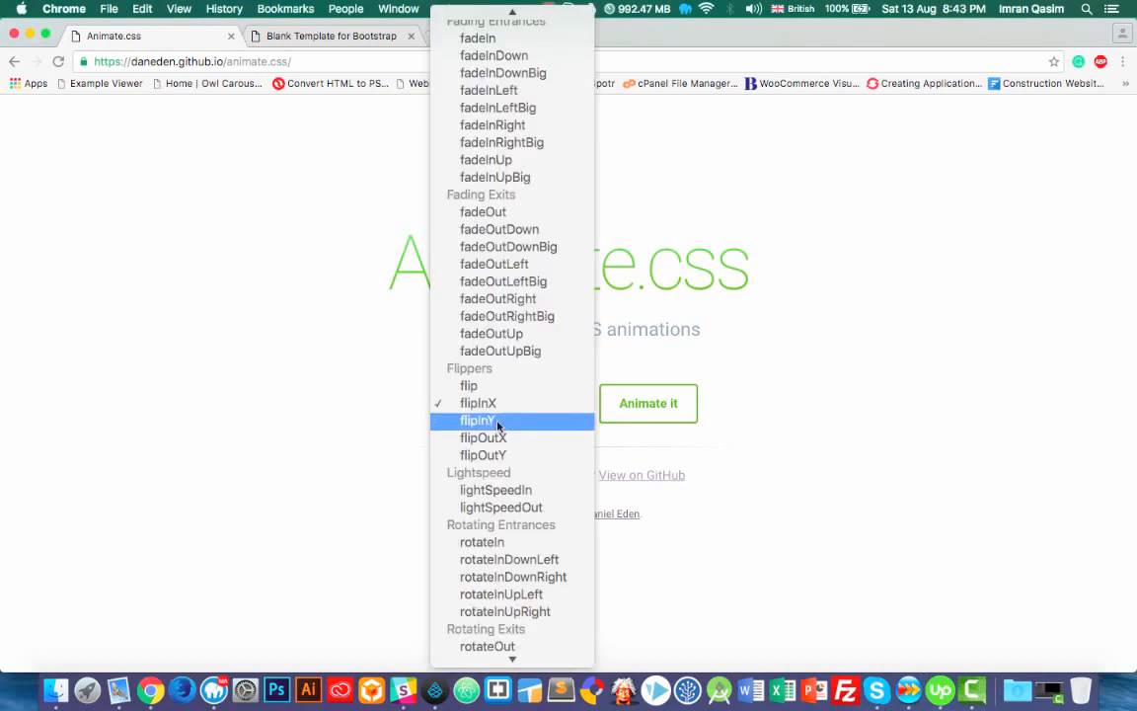
pyautogui.click(497, 424)
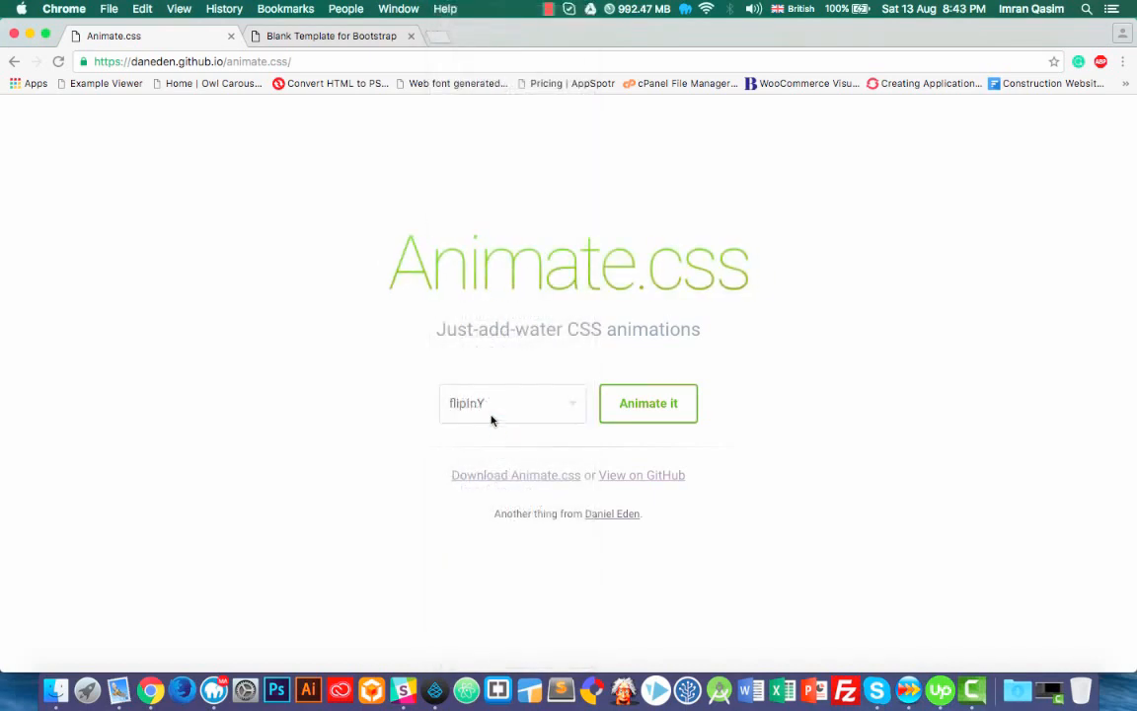
# Switch to Pinegrow, set the OWL slider's parameters to animateOut:'fadeOut' and animateIn:'flipInY', and save the page
pyautogui.click(435, 689)
pyautogui.click(181, 173)
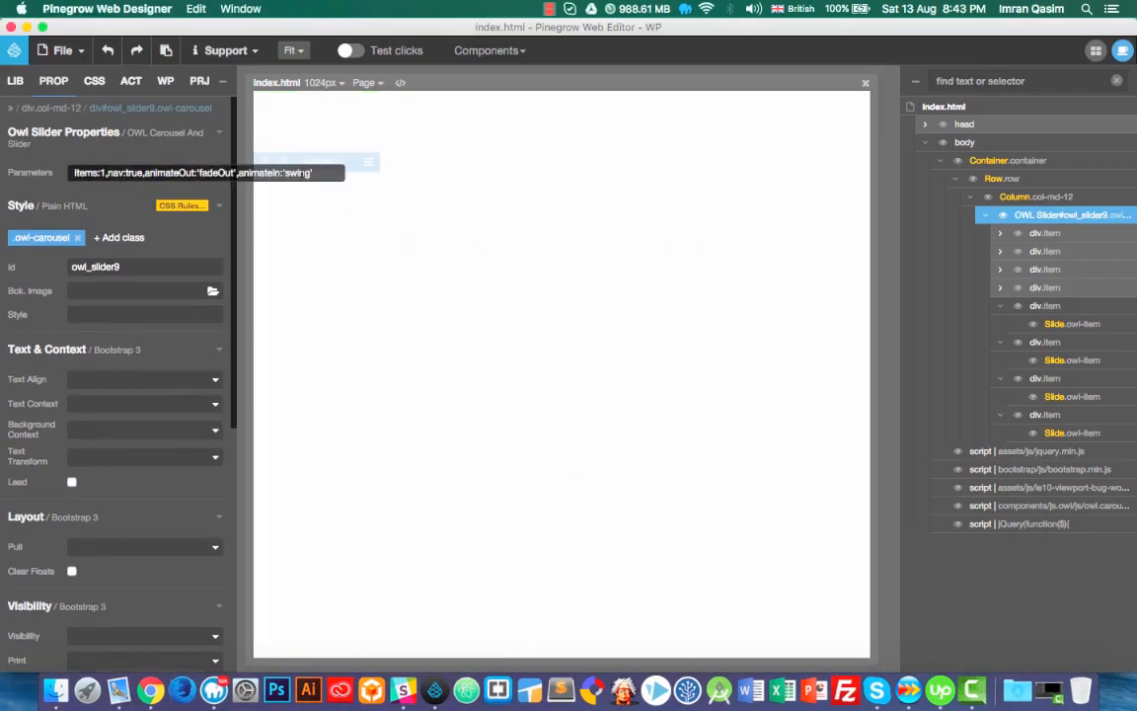
pyautogui.doubleClick(297, 172)
pyautogui.write('flipInY')
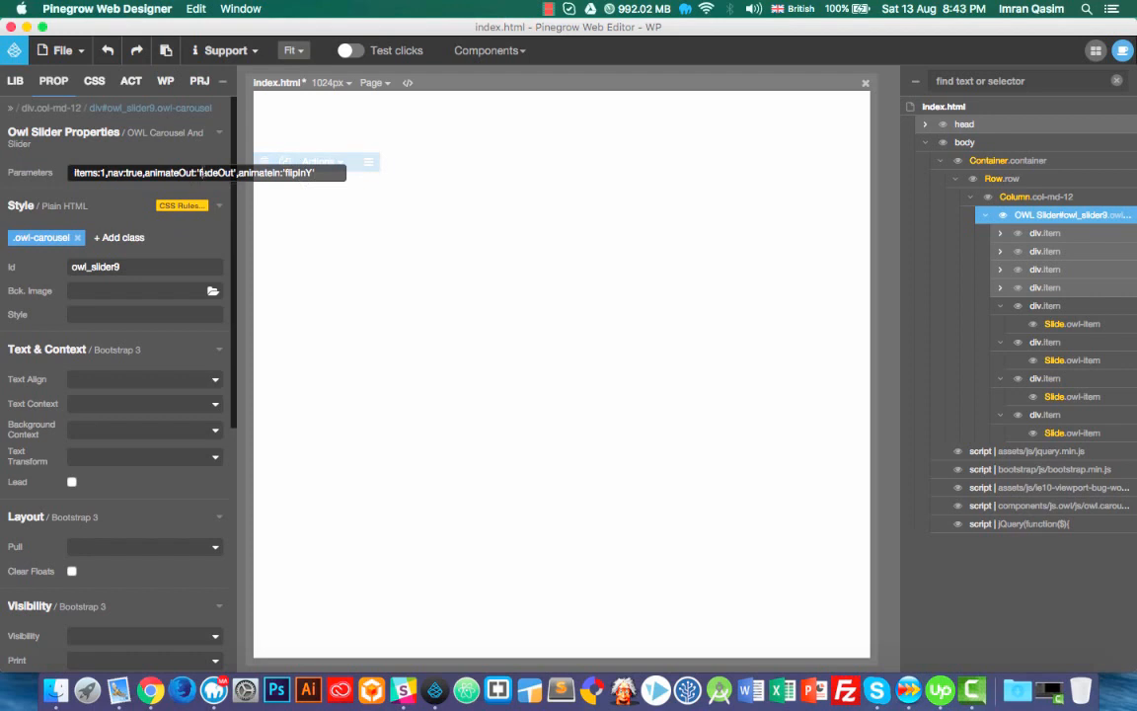
pyautogui.doubleClick(201, 173)
pyautogui.write('f')
pyautogui.doubleClick(212, 172)
pyautogui.write('fade')
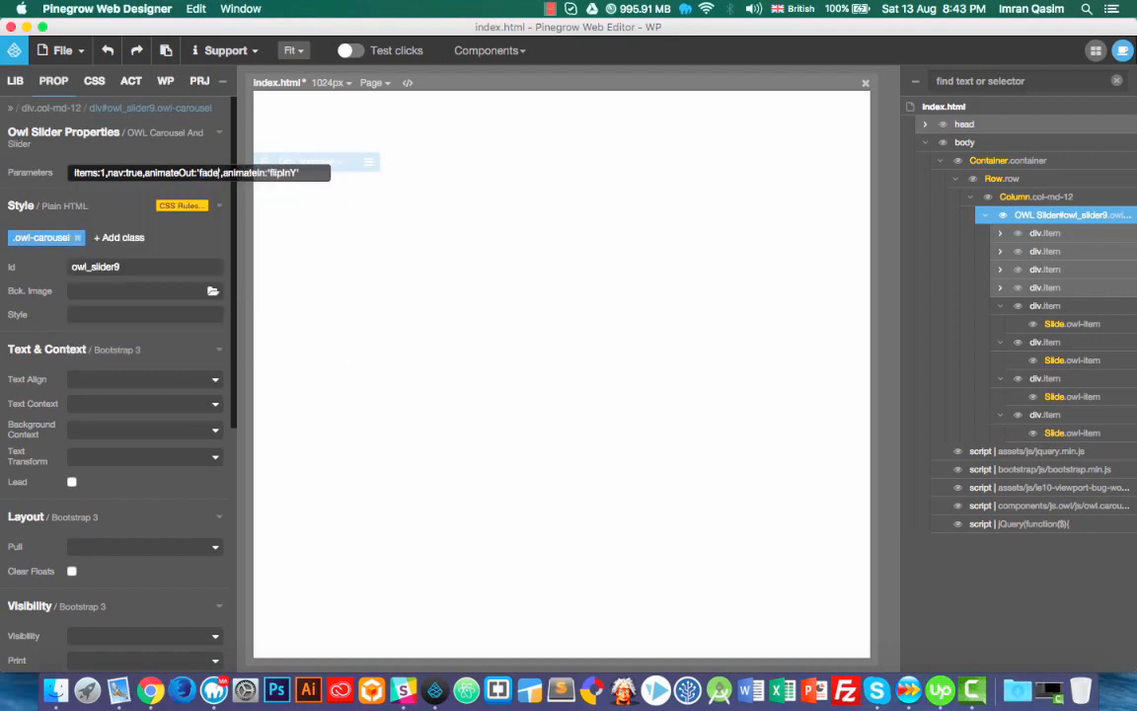
pyautogui.click(375, 83)
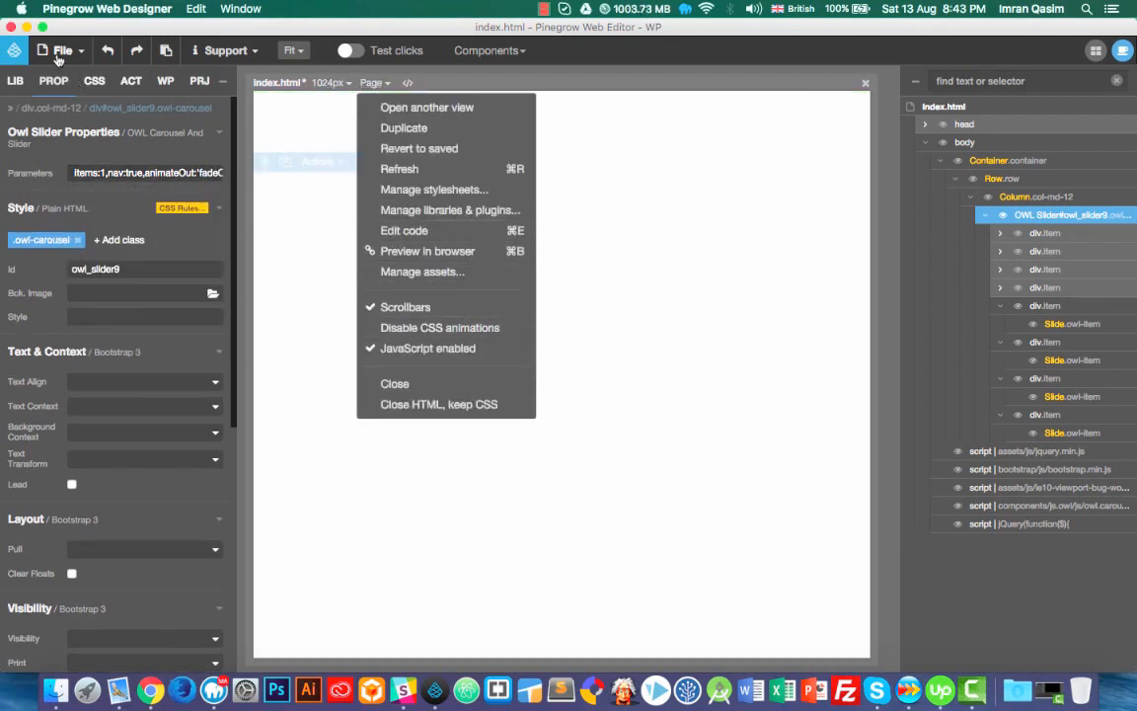
pyautogui.click(58, 55)
pyautogui.click(67, 296)
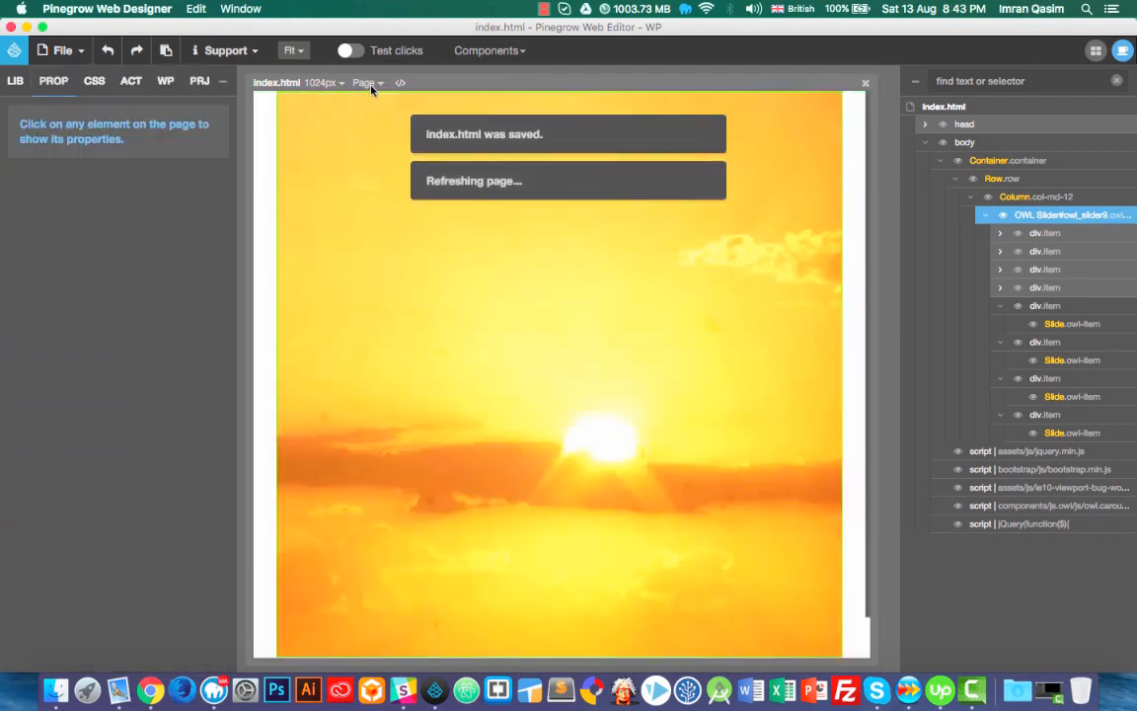
# Preview the page in the browser, close the older preview tab and advance the slides to examine the flipInY transition
pyautogui.click(373, 83)
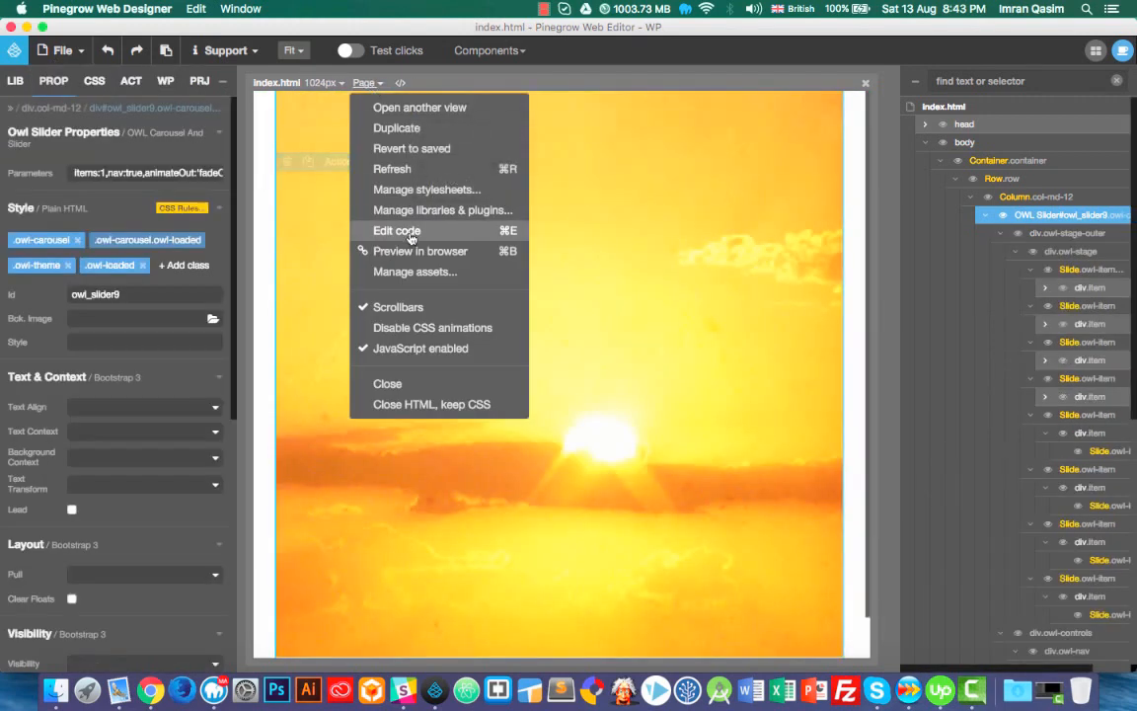
pyautogui.click(406, 250)
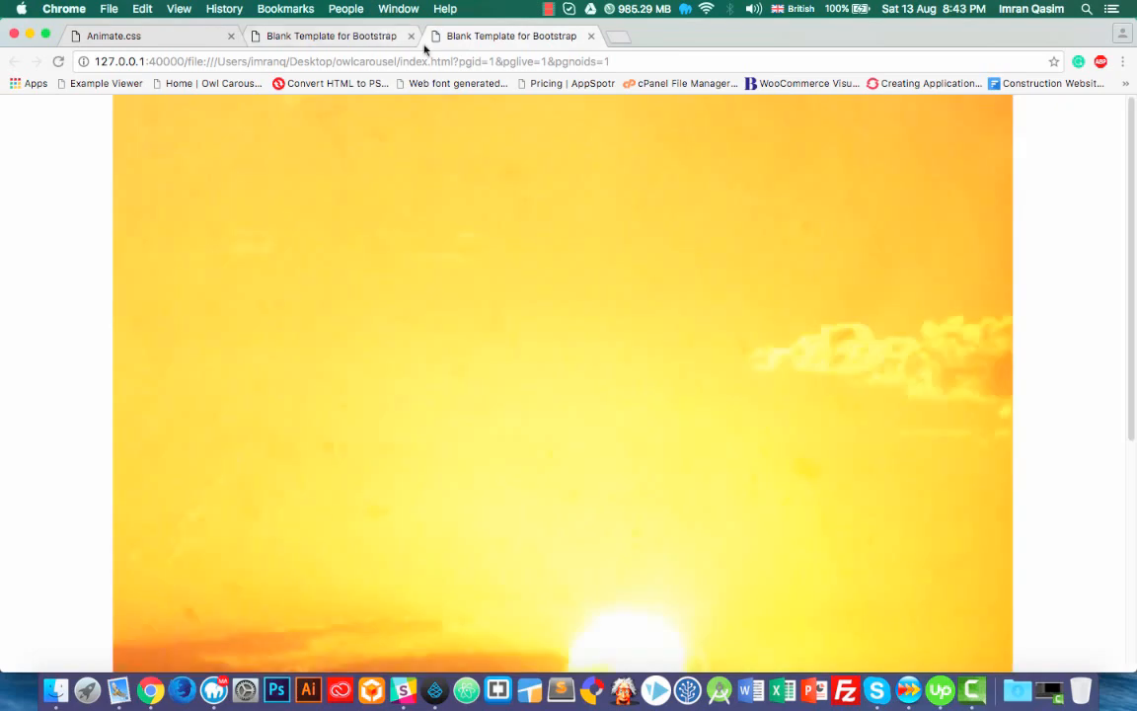
pyautogui.click(411, 35)
pyautogui.scroll(-5, 548, 333)
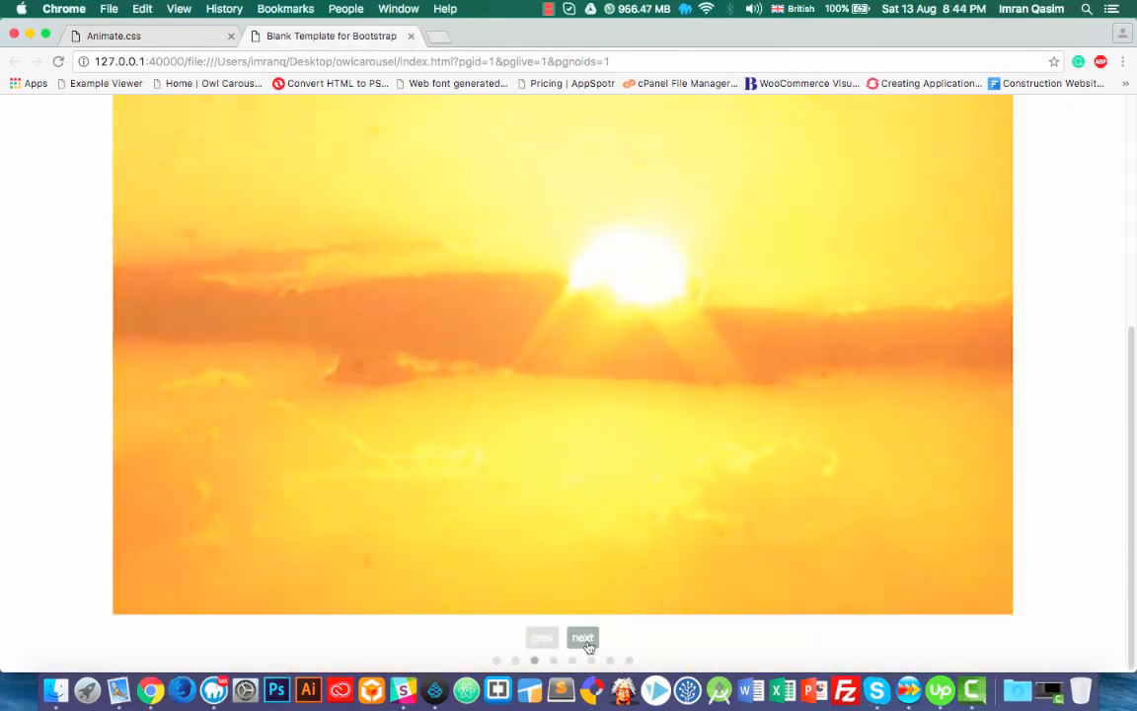
pyautogui.click(584, 639)
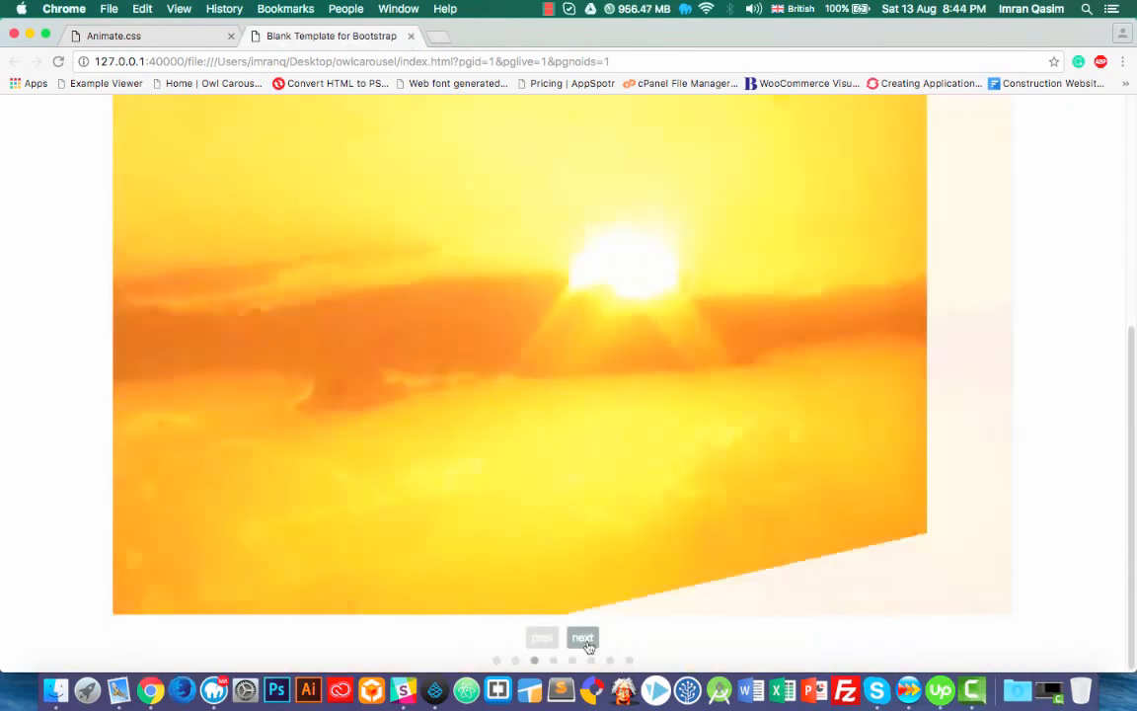
pyautogui.click(584, 639)
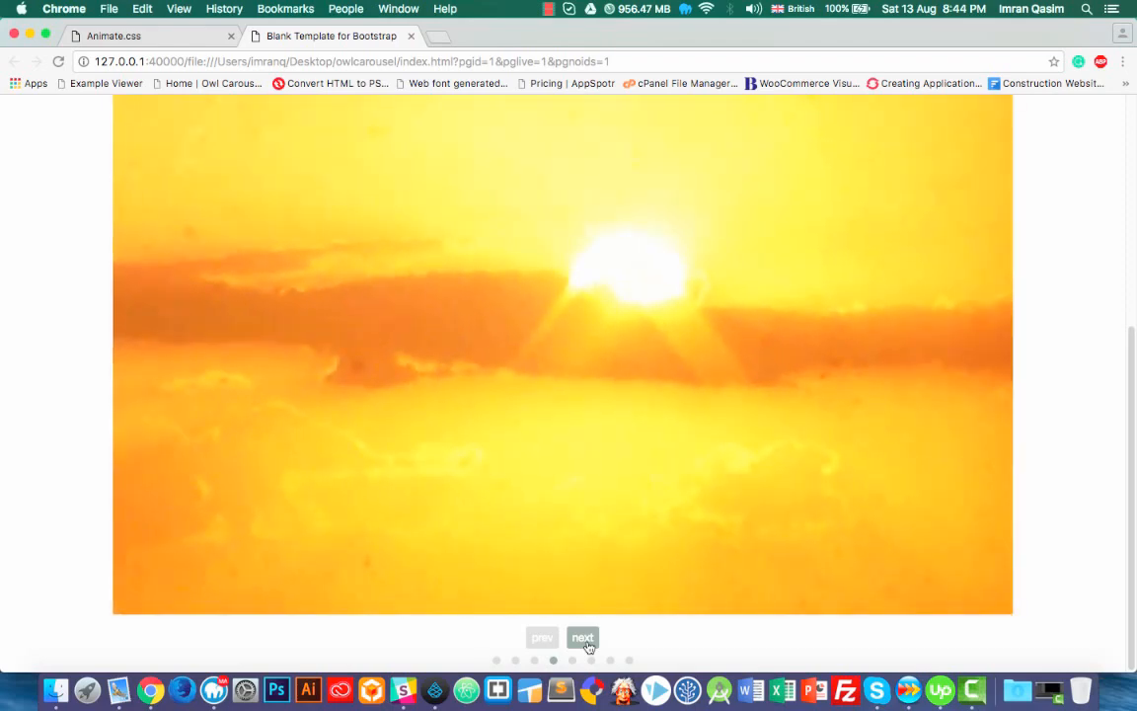